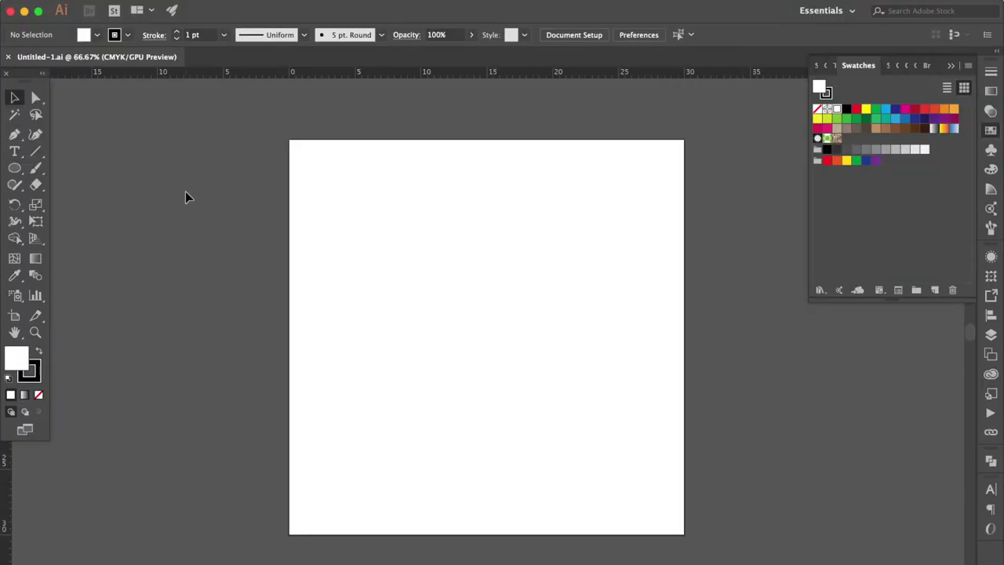
Step: Set the stroke to None and make the white fill the active colour
left_click(40, 380)
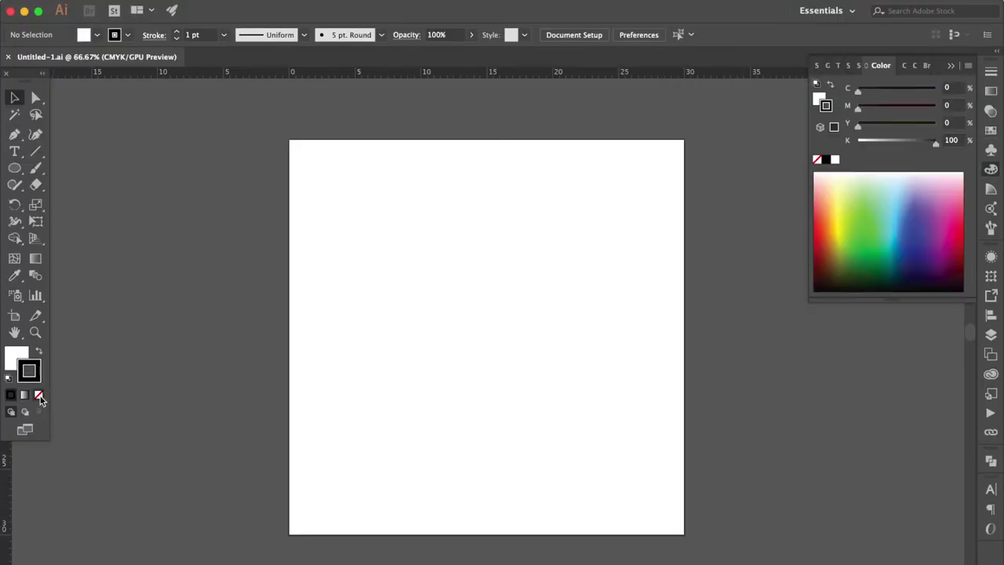
left_click(38, 395)
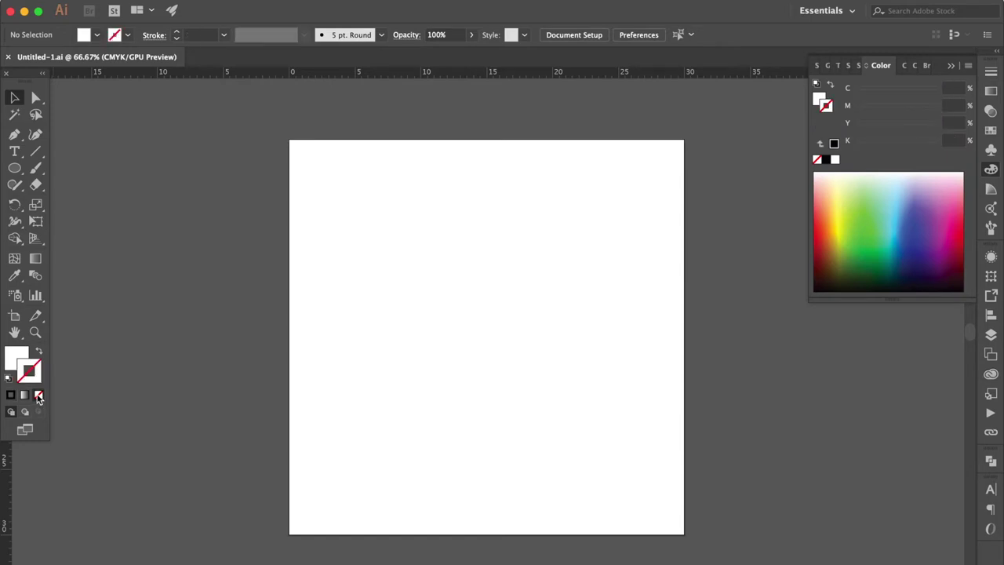
left_click(12, 356)
Step: Draw a white 30.77 cm square fitted exactly to the artboard's corners
left_click(14, 167)
left_click(56, 170)
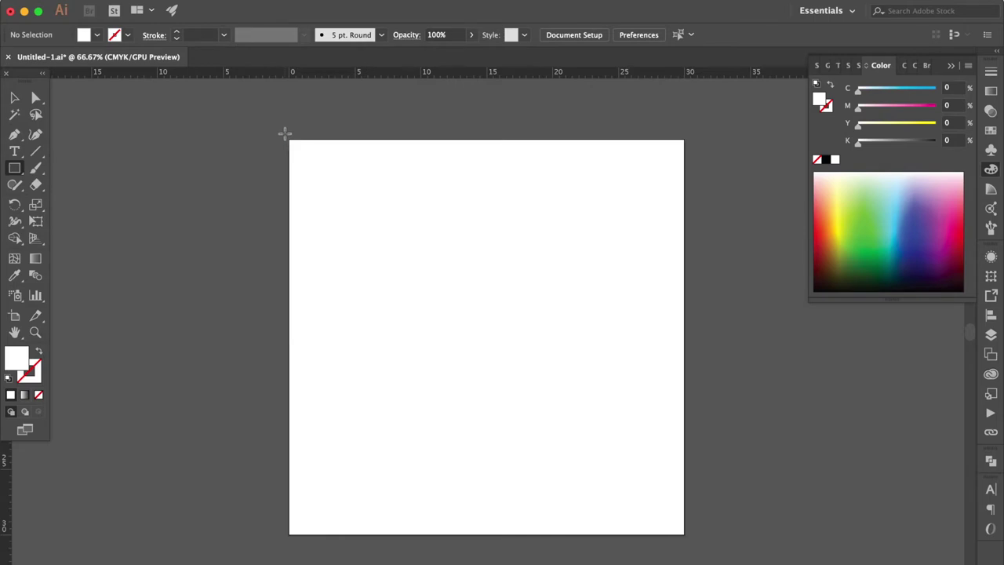
left_click_drag(285, 135, 691, 539)
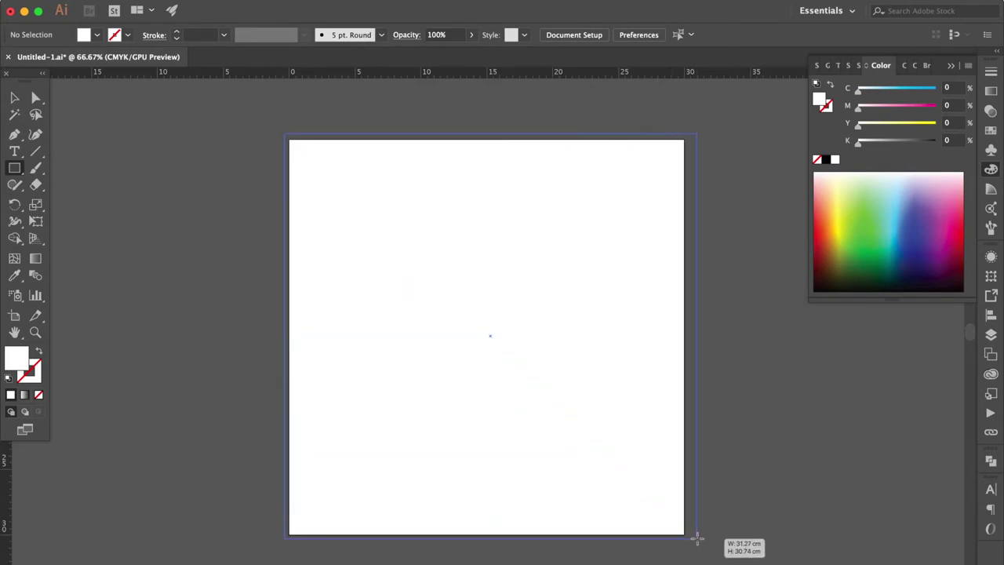
left_click_drag(691, 540, 691, 539)
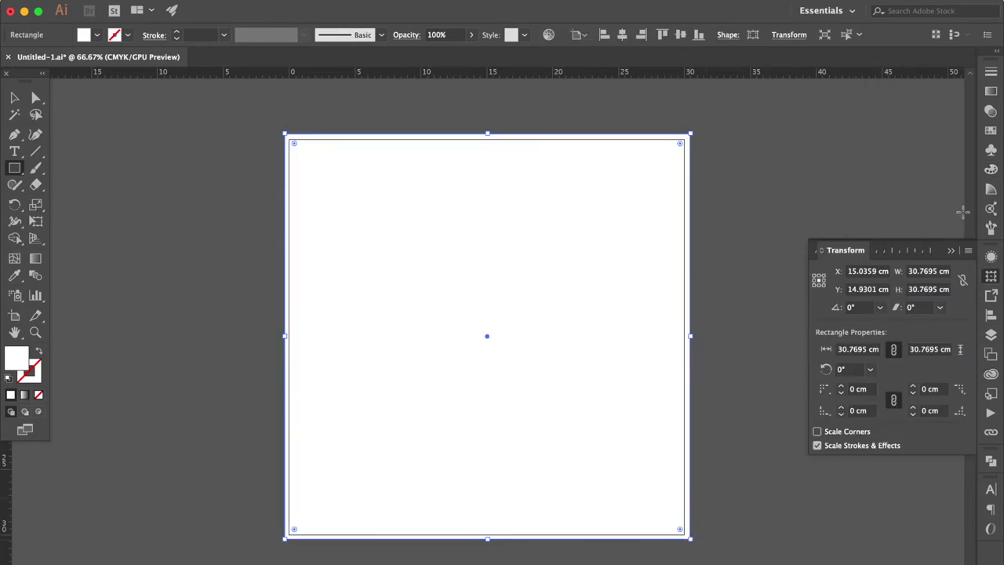
left_click(991, 91)
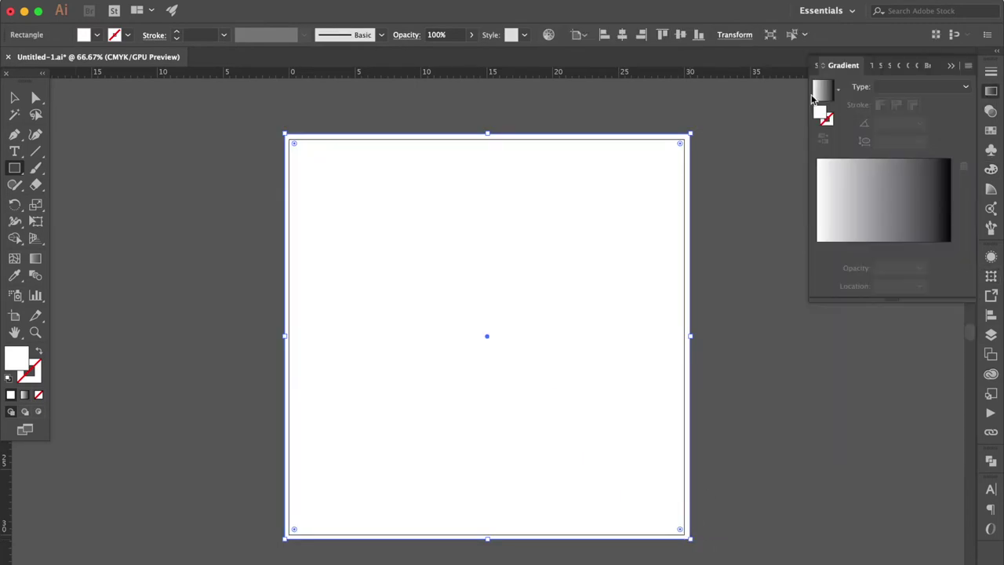
Step: Apply a linear gradient and make its end stop dark green with K at 55
left_click(824, 93)
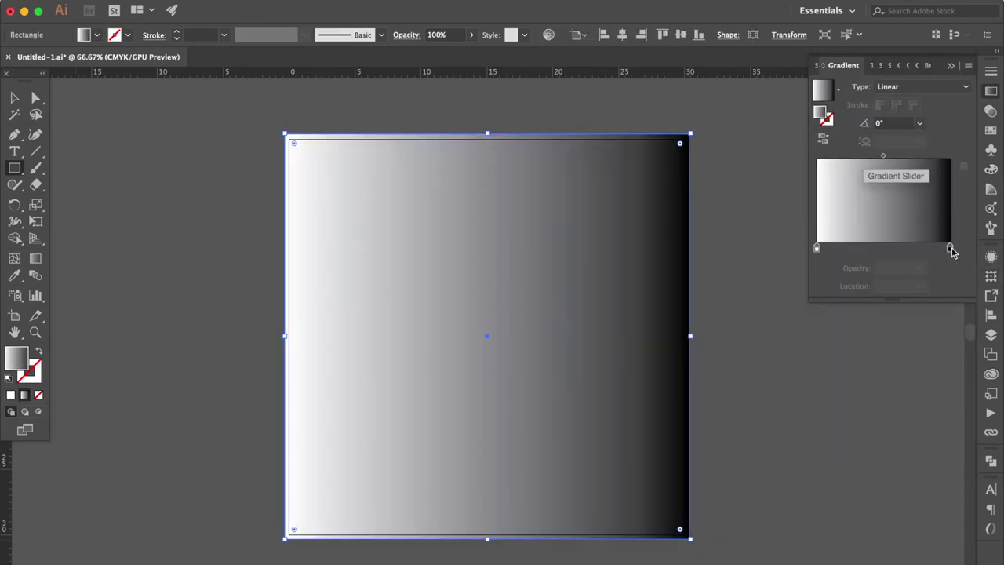
double_click(950, 250)
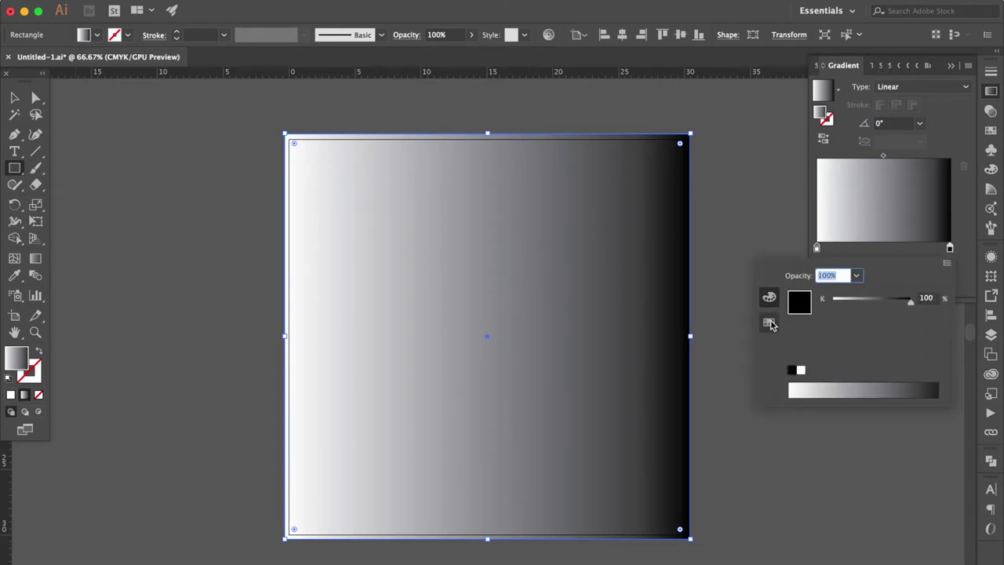
left_click(769, 323)
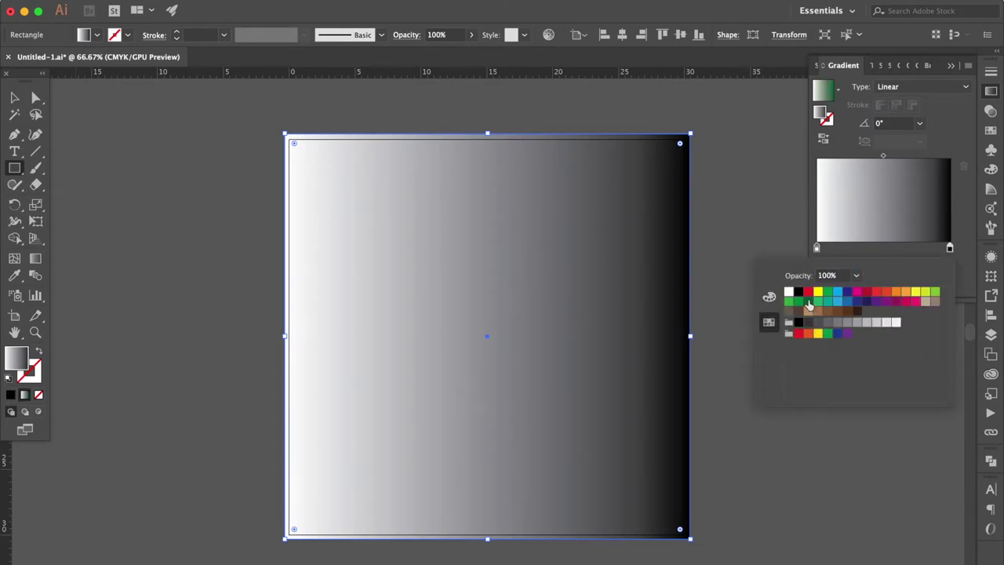
left_click(808, 301)
left_click(771, 297)
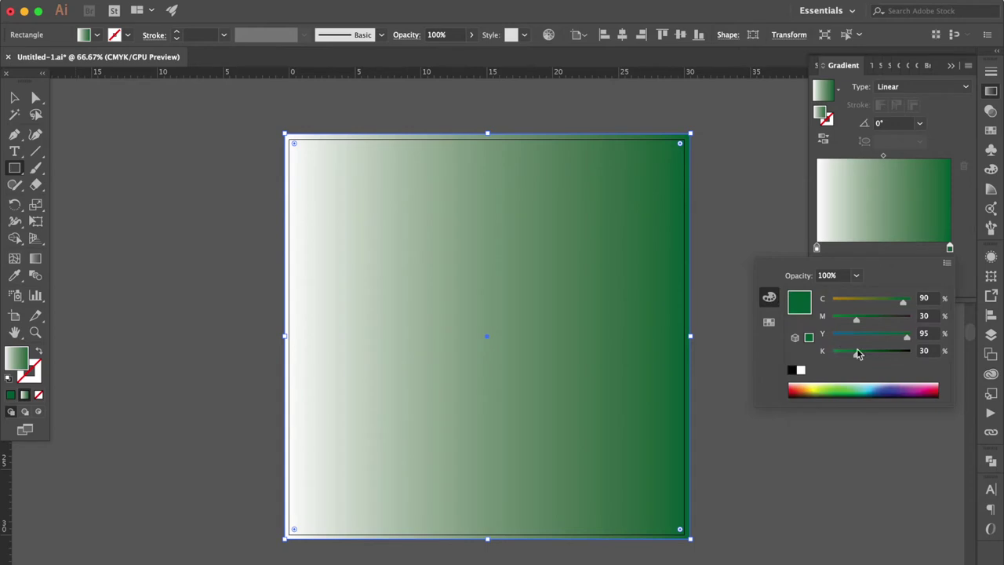
left_click_drag(858, 358, 876, 359)
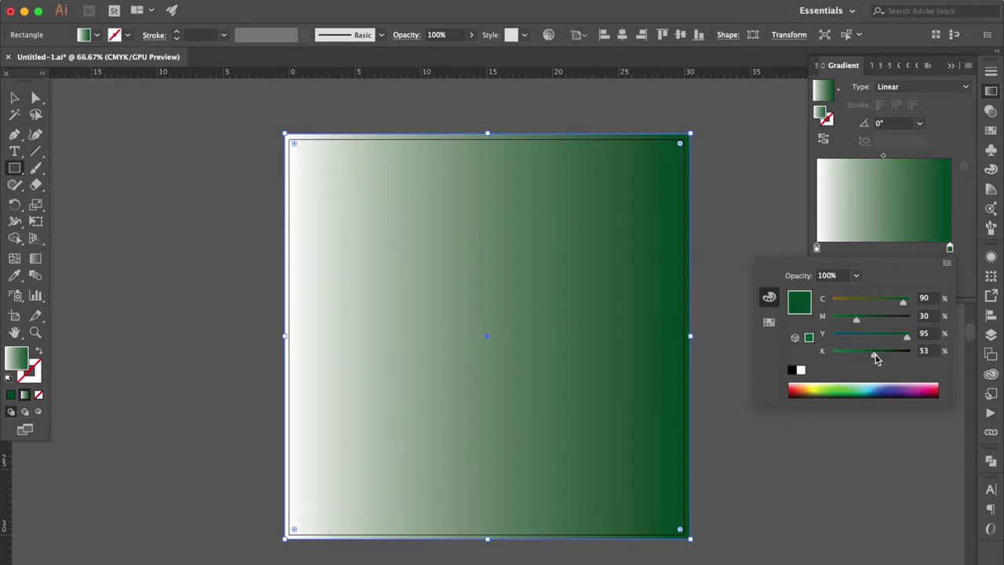
double_click(929, 352)
type("55")
left_click(882, 249)
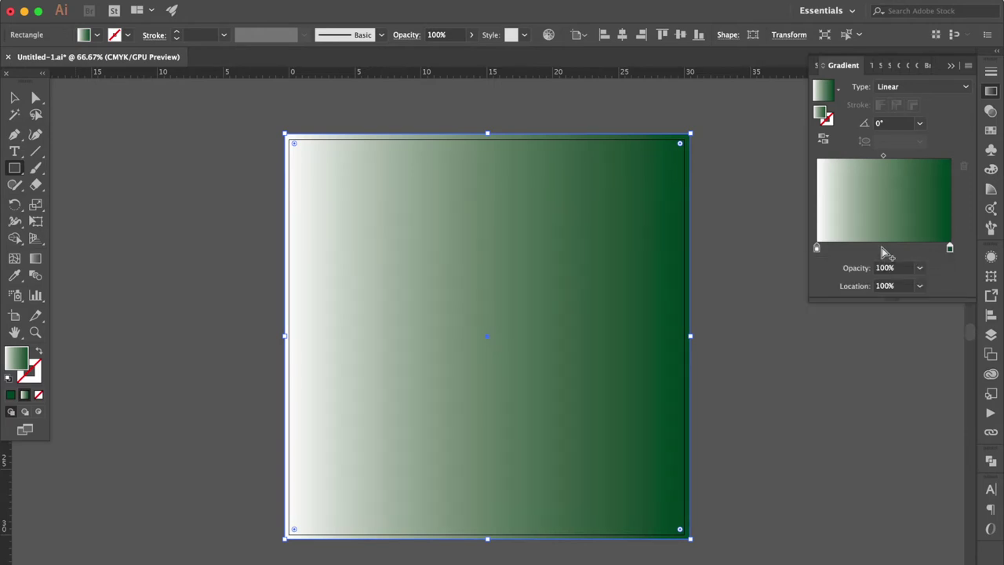
Step: Add a green middle stop to the gradient
left_click(886, 250)
double_click(885, 249)
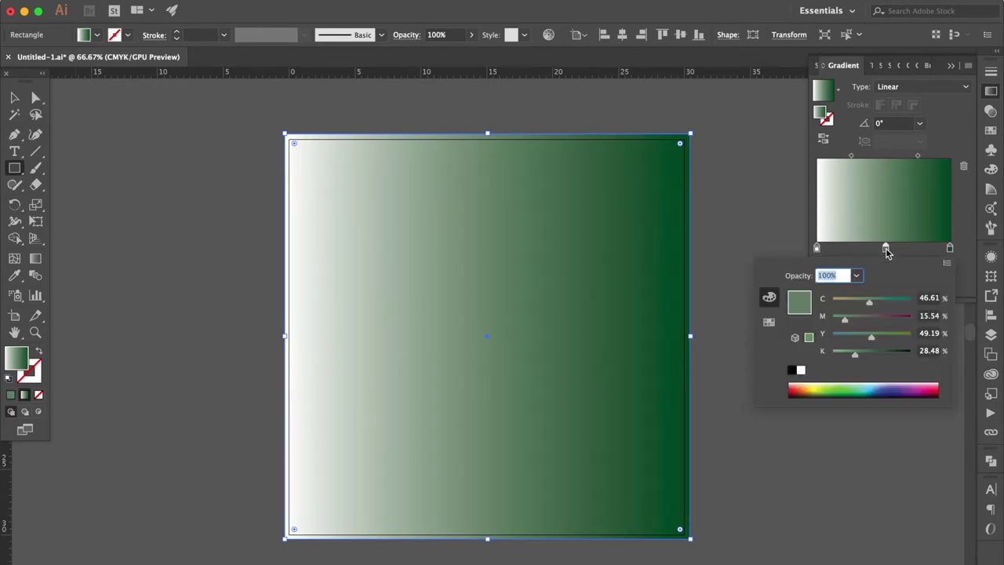
left_click(769, 323)
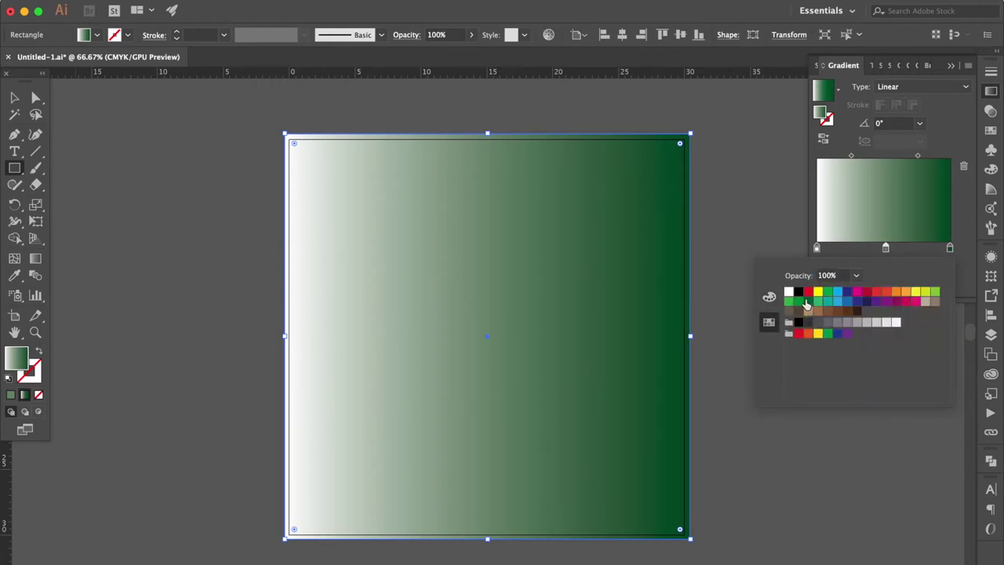
left_click(806, 303)
Step: Turn the white left stop into a darker green to match the end stop
double_click(818, 250)
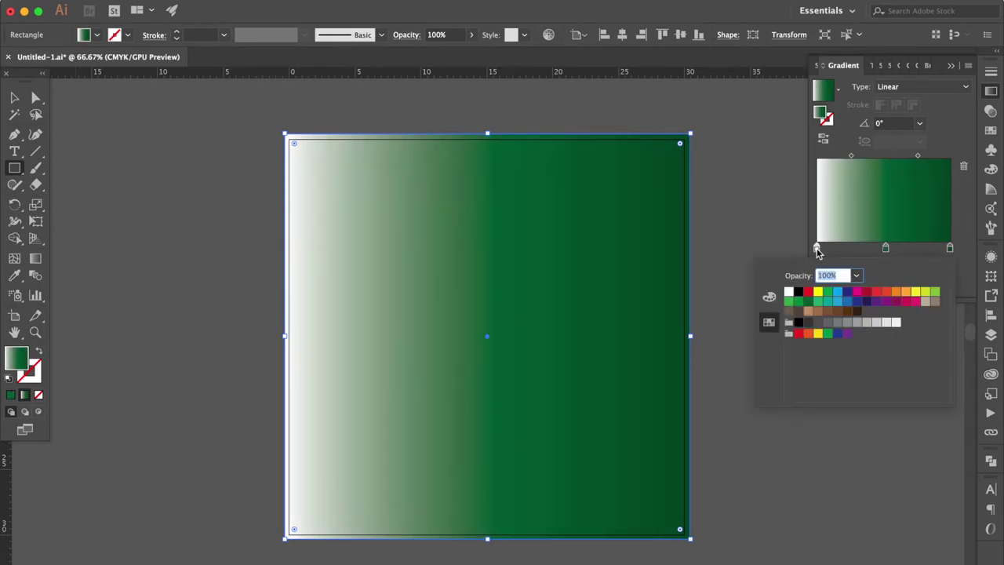
left_click(810, 304)
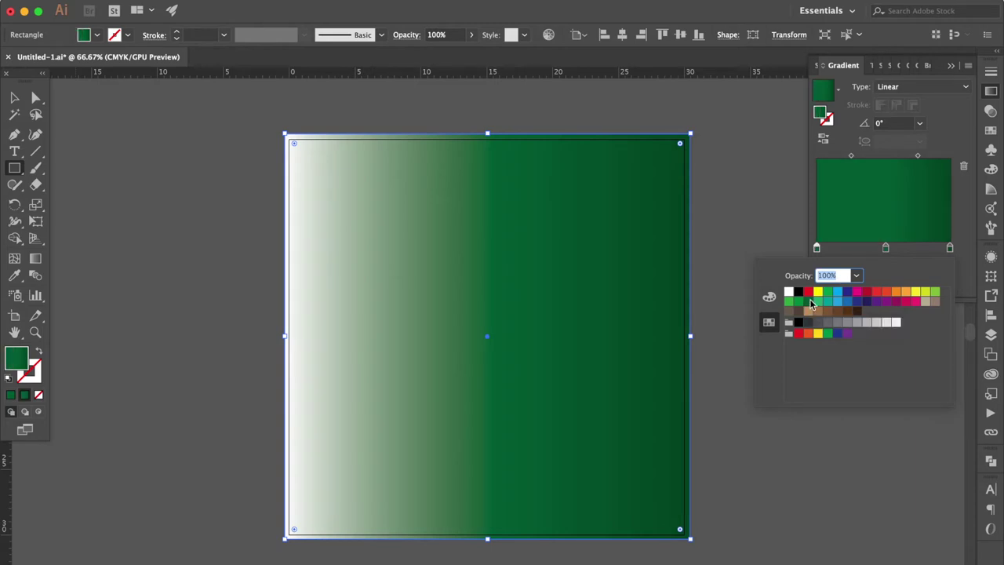
left_click(769, 296)
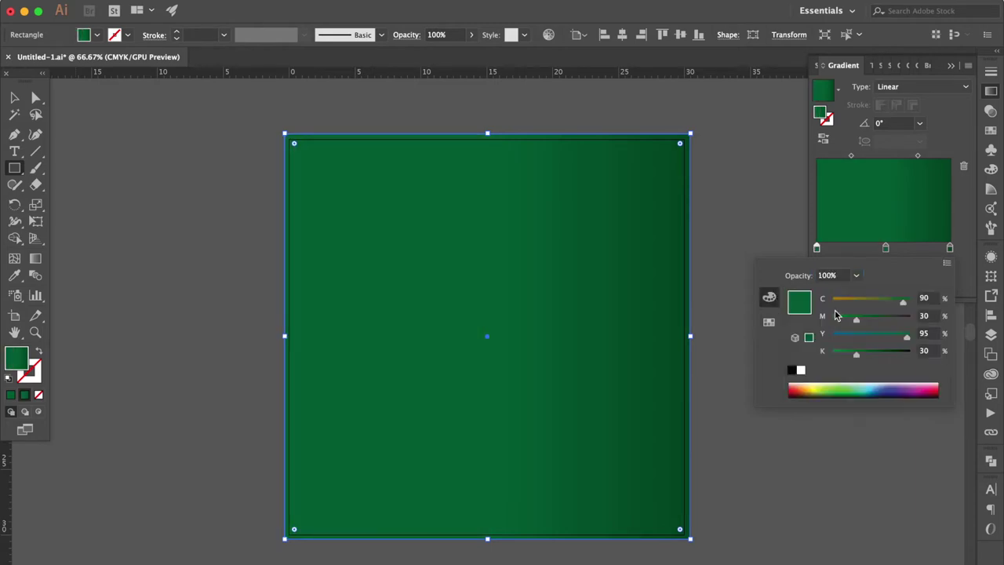
left_click(926, 352)
key("Return")
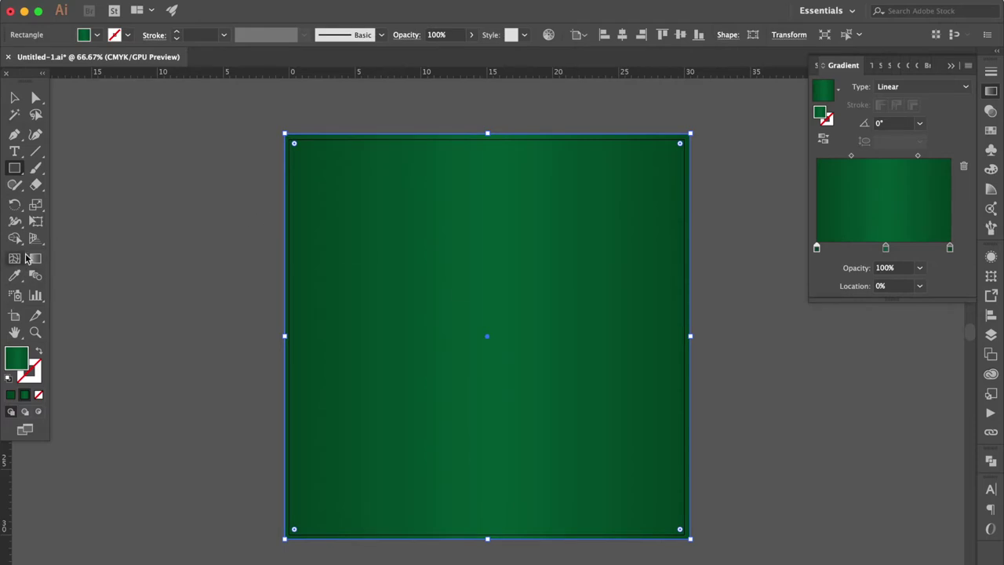
left_click(36, 260)
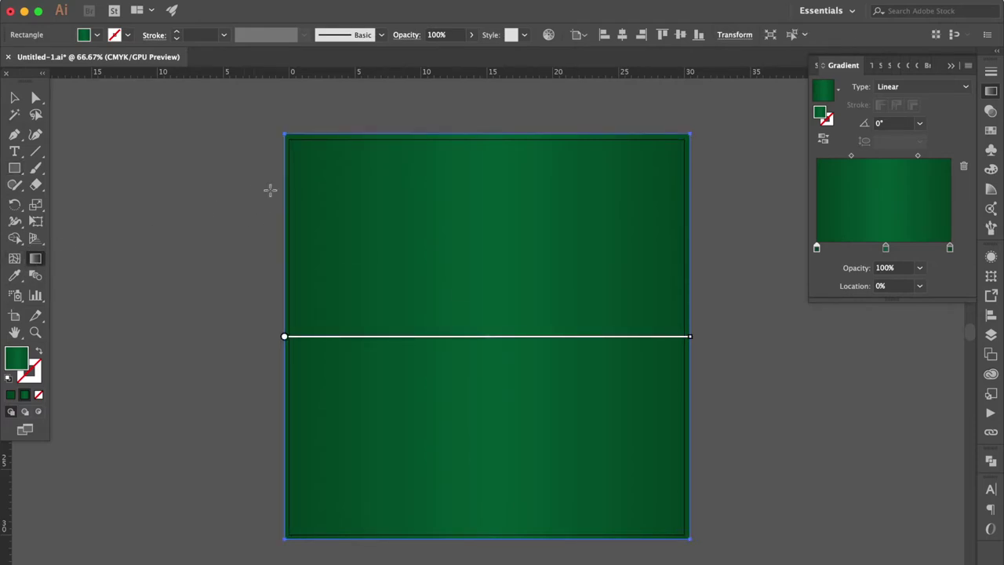
Step: Run the green gradient corner to corner at about -45.7°, then deselect the background
left_click_drag(284, 129, 708, 549)
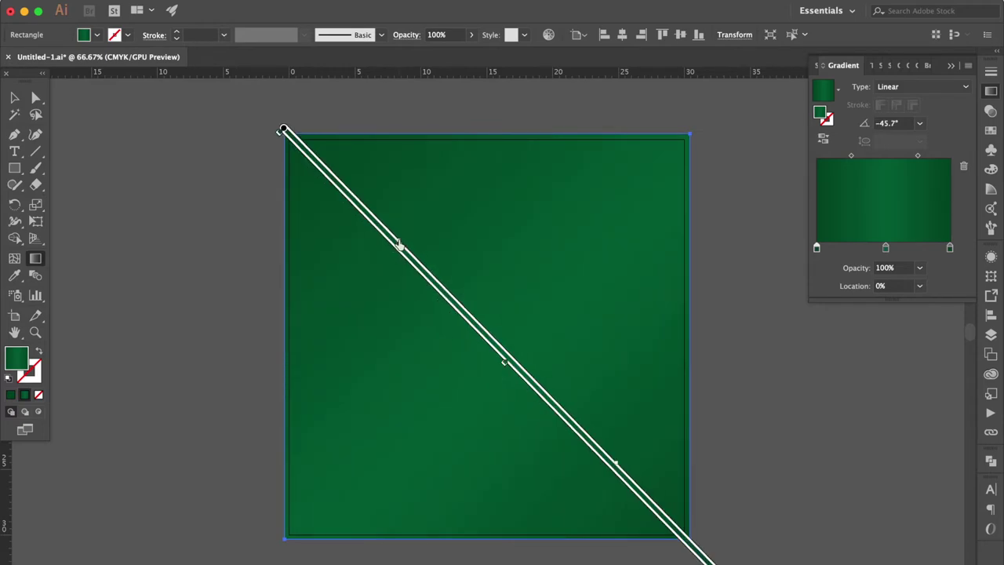
left_click(372, 218)
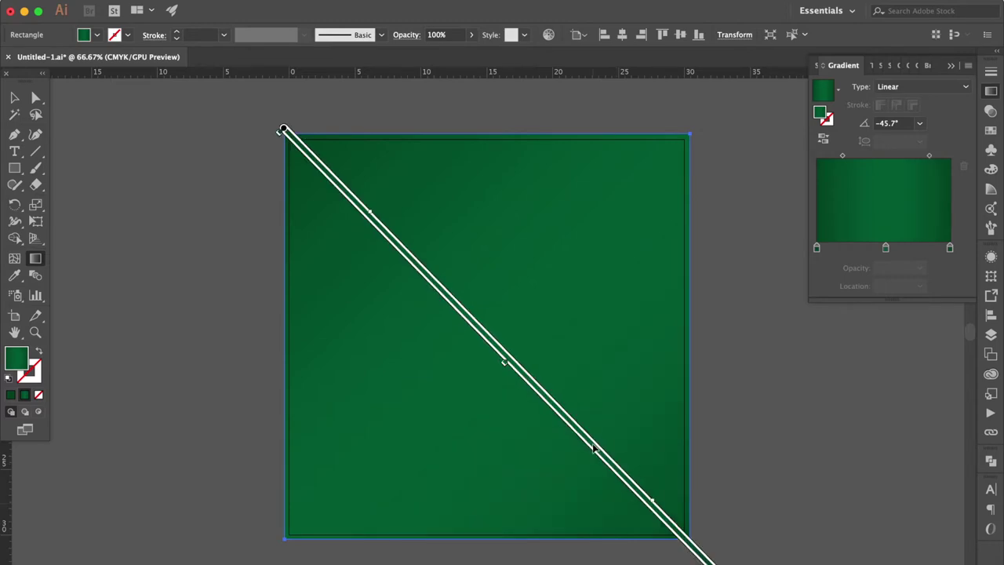
left_click_drag(594, 447, 574, 429)
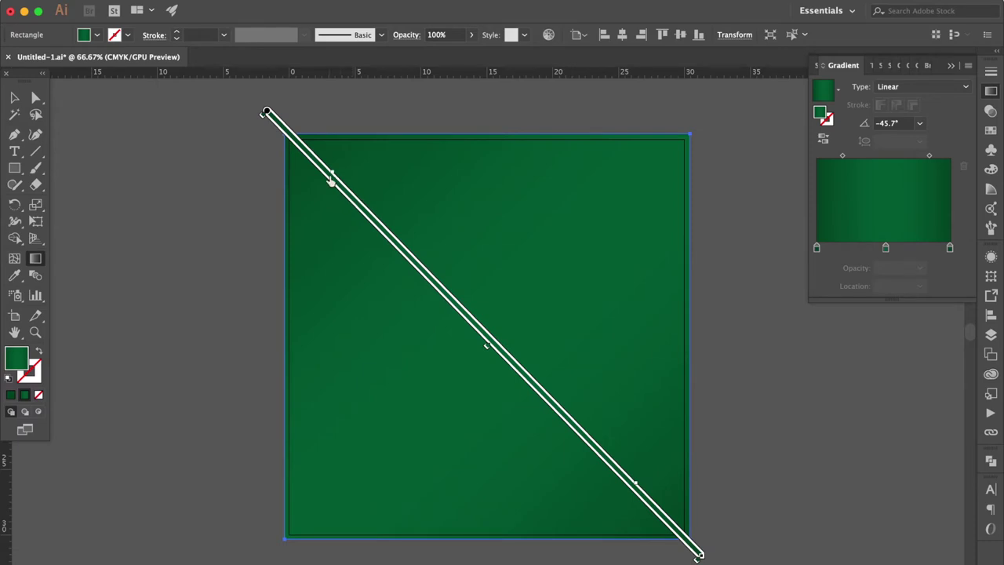
left_click(14, 97)
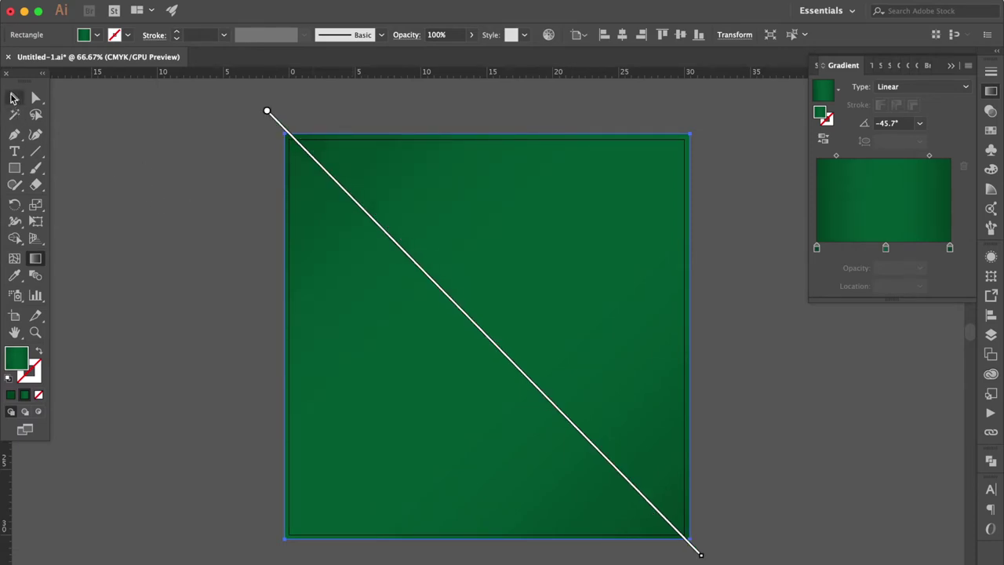
left_click(199, 285)
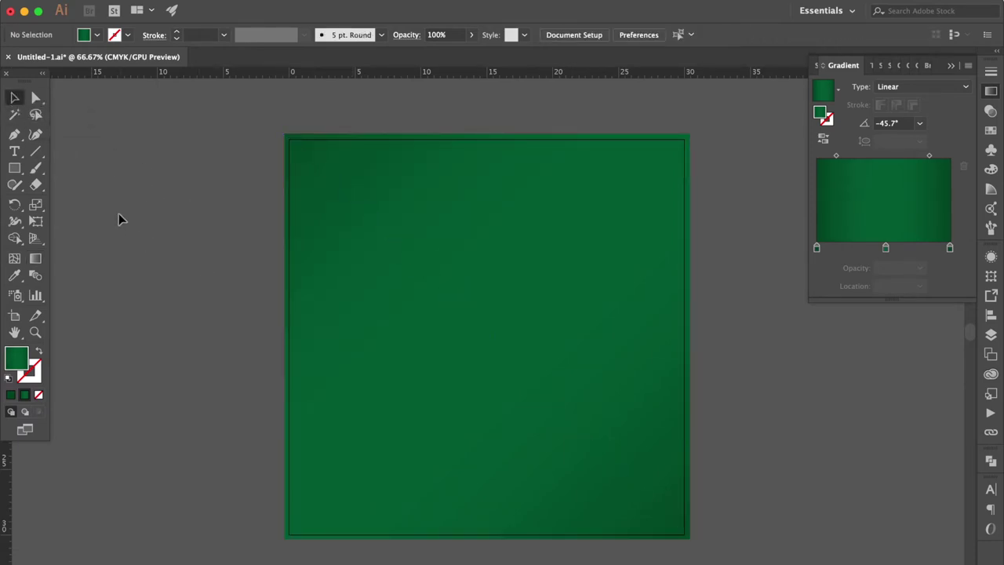
left_click(13, 169)
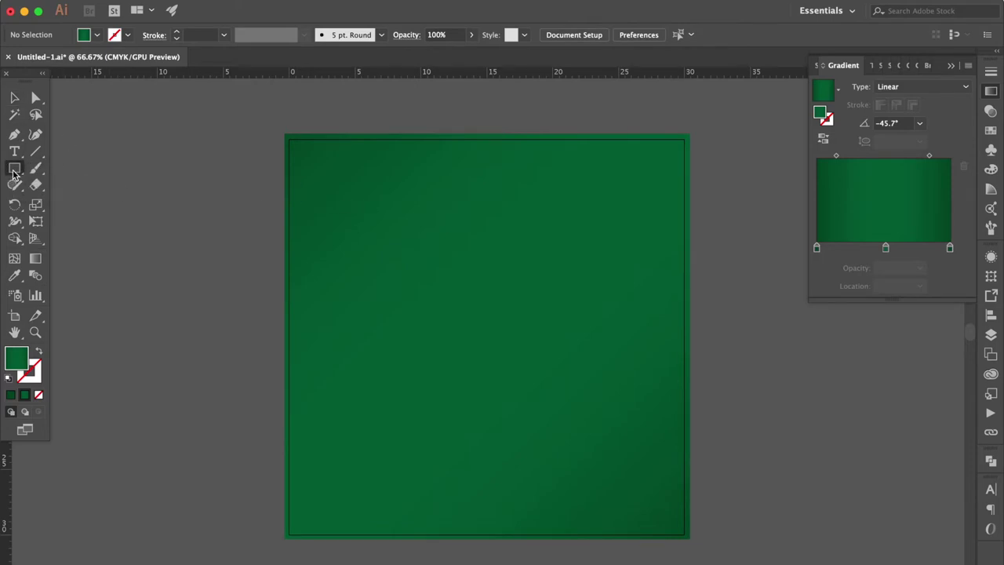
Step: Draw a white 4.27 × 6.23 cm card rectangle on the green background
left_click(8, 379)
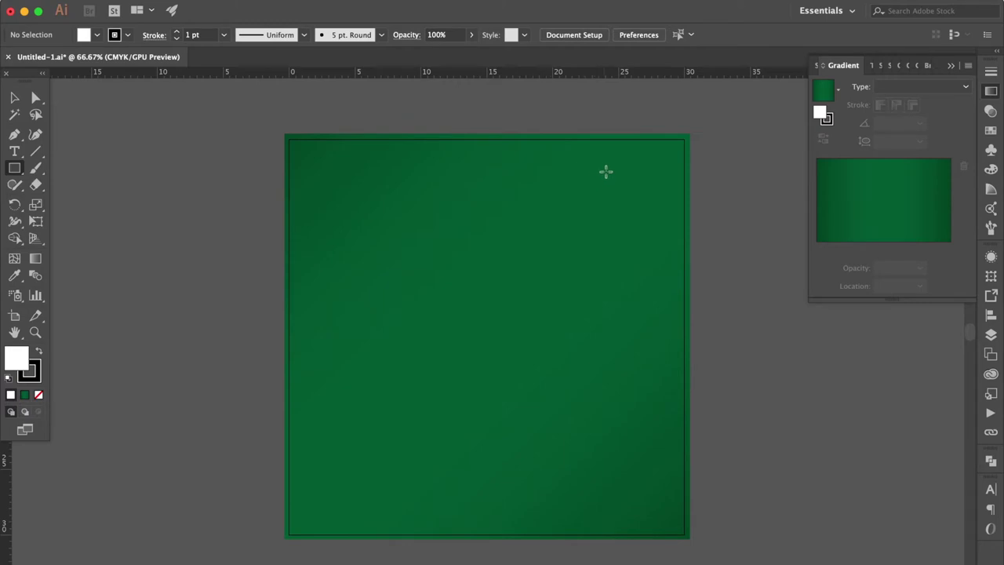
left_click_drag(605, 171, 663, 252)
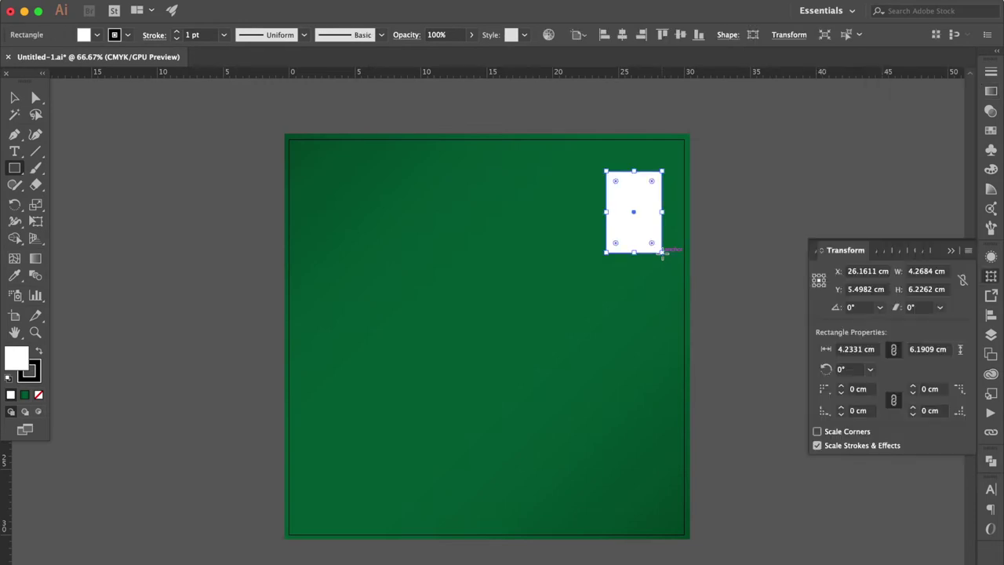
scroll(621, 222, "up", 2)
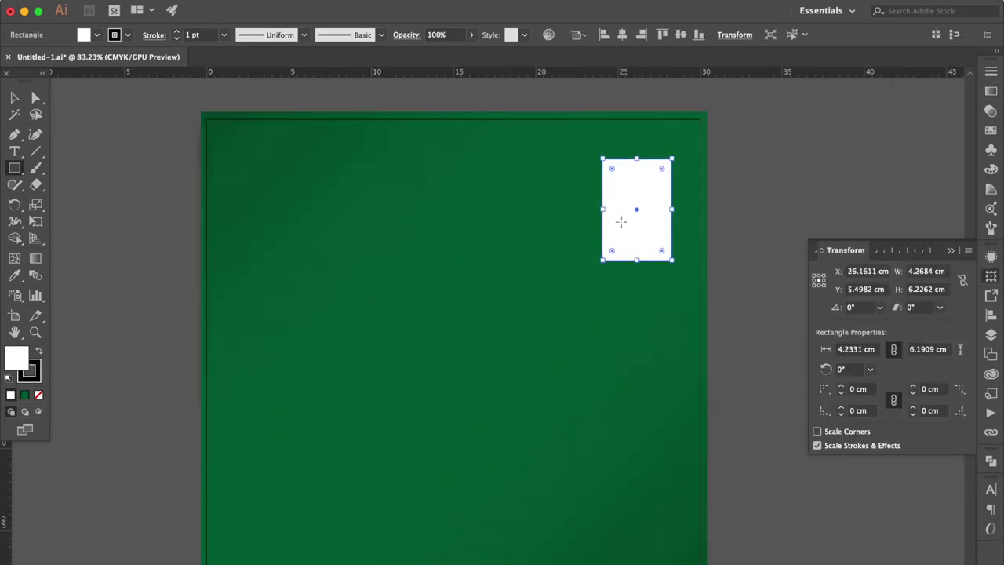
scroll(627, 157, "up", 3)
Step: Round the card's corners to about 0.4 cm and deselect it
key("a")
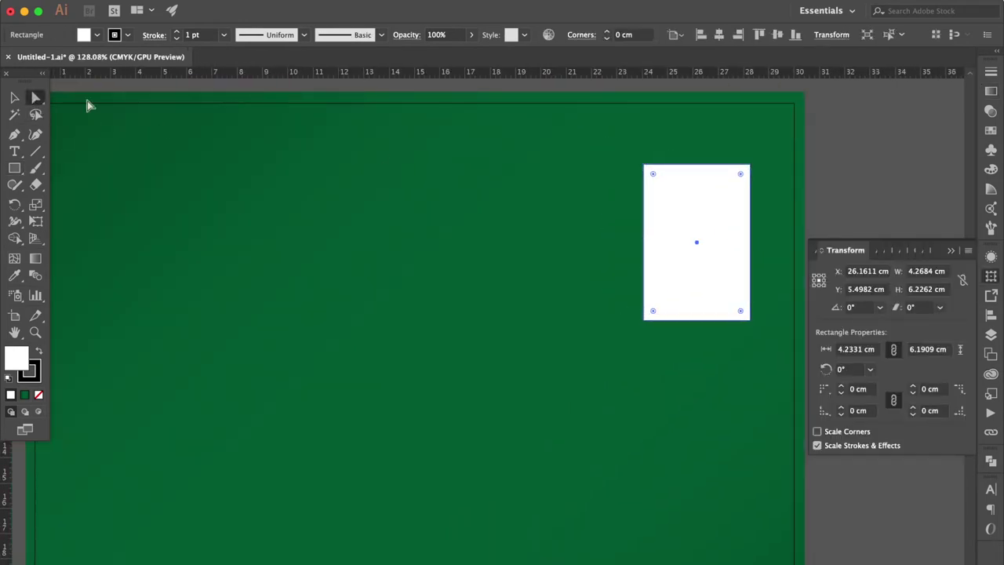
left_click_drag(653, 177, 652, 177)
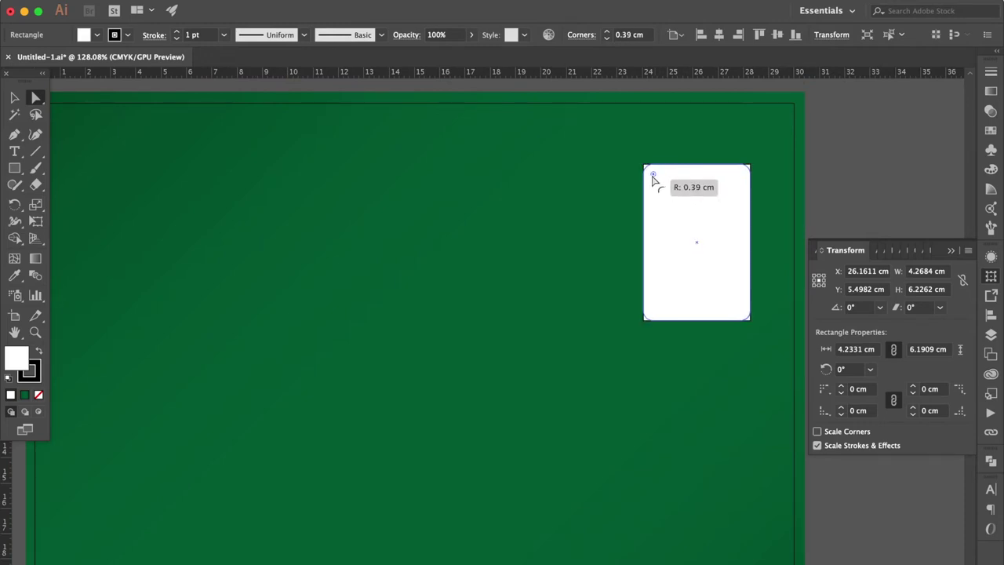
scroll(487, 260, "down", 3)
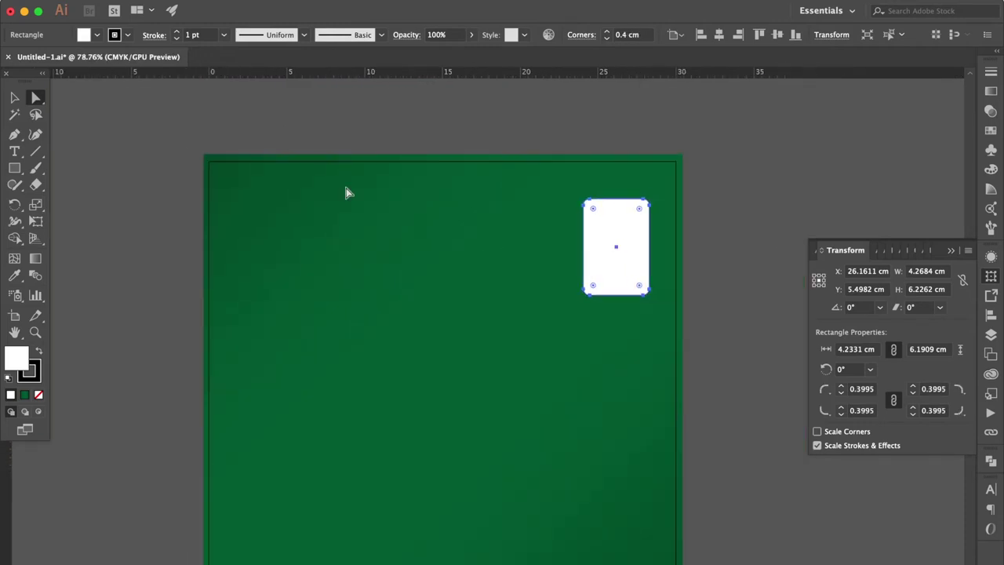
left_click(14, 98)
left_click(240, 117)
scroll(389, 201, "up", 5)
scroll(390, 202, "right", 5)
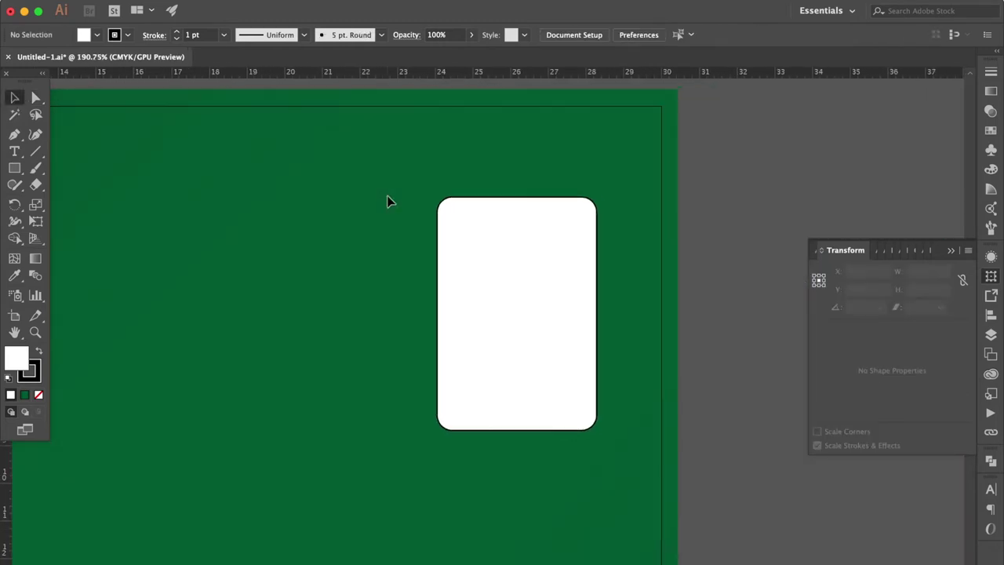
Step: Type a letter A on the canvas and select it
left_click(14, 151)
left_click(218, 262)
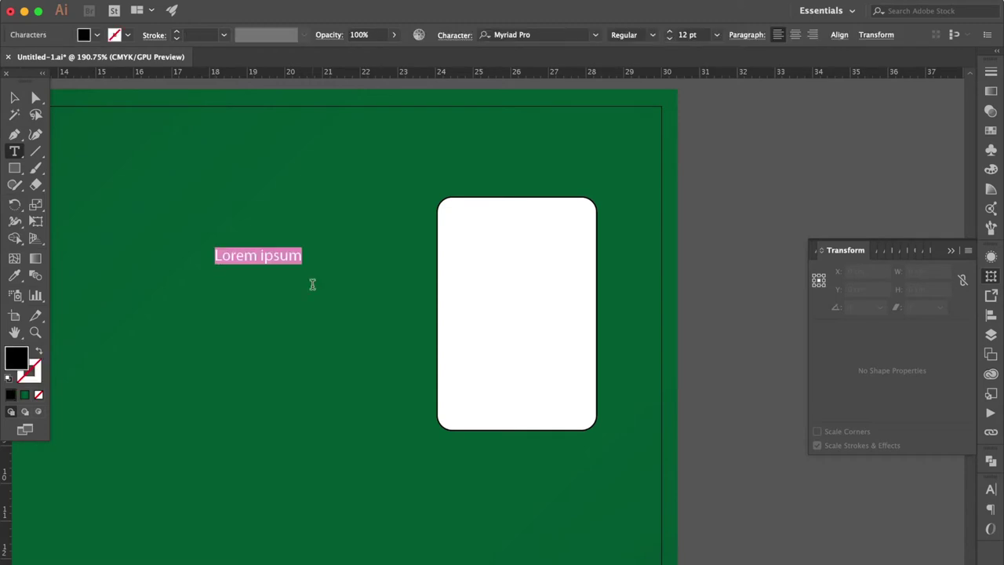
type("A")
left_click(13, 98)
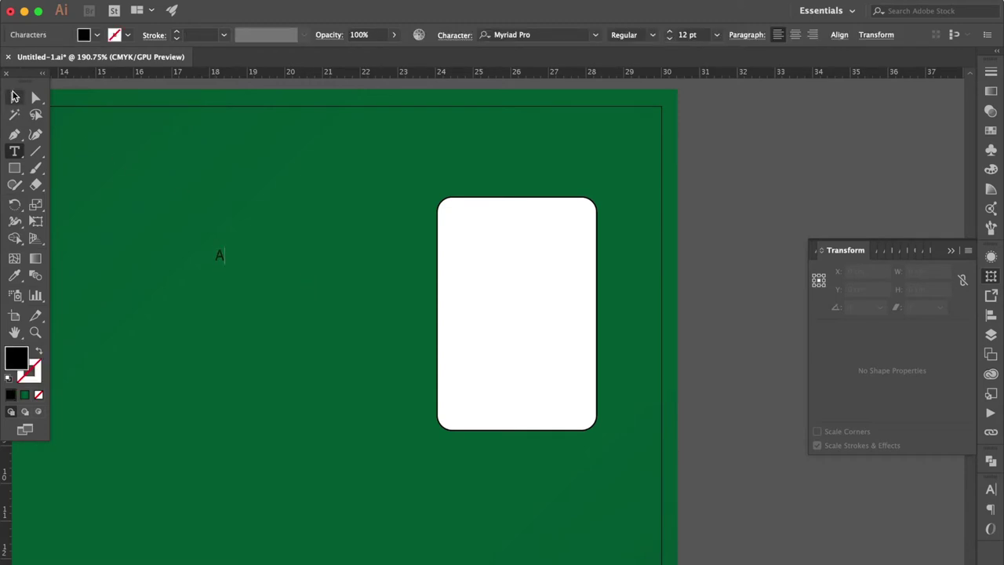
Step: Set the A's font to Arial Bold
left_click(596, 35)
scroll(571, 216, "up", 10)
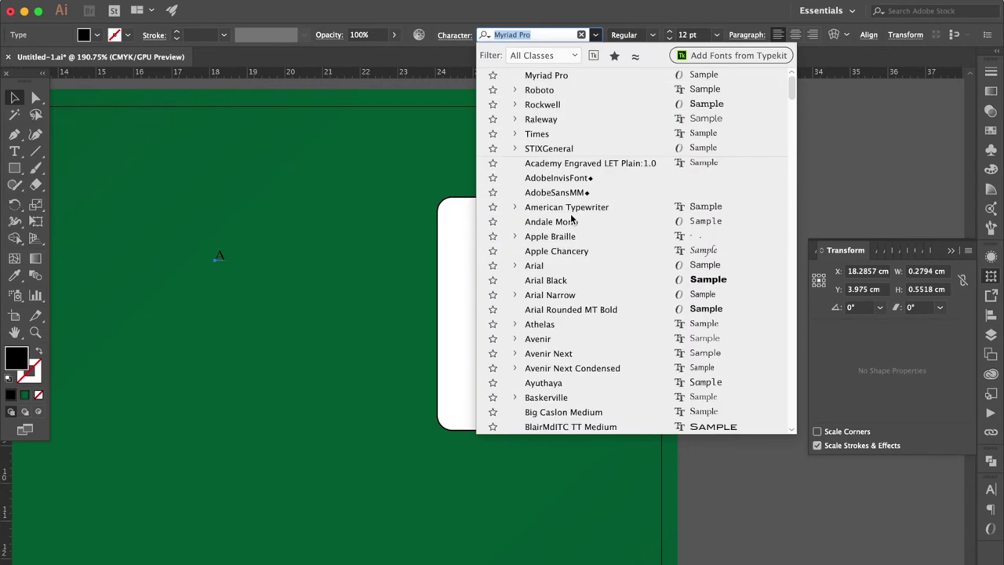
left_click(553, 265)
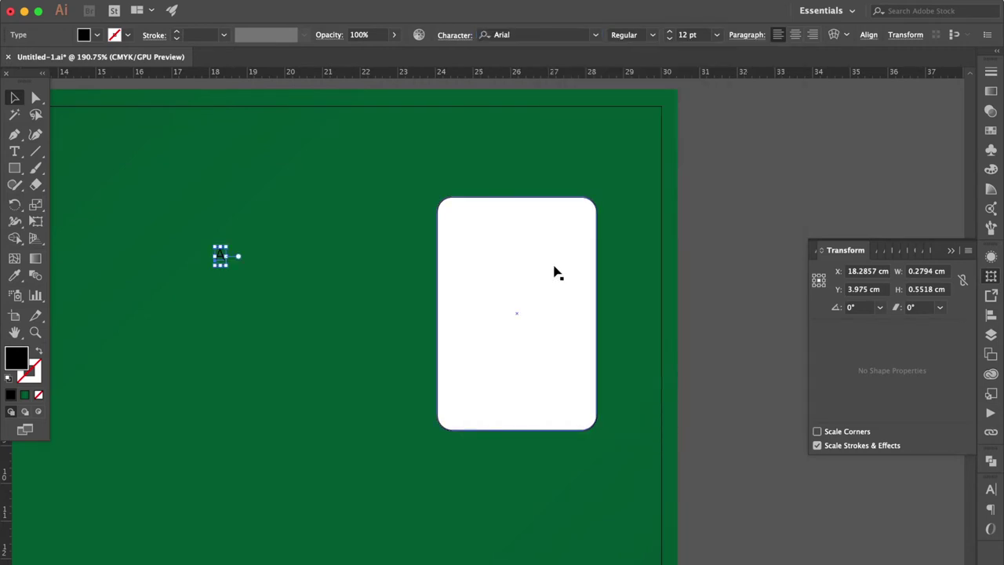
left_click(654, 39)
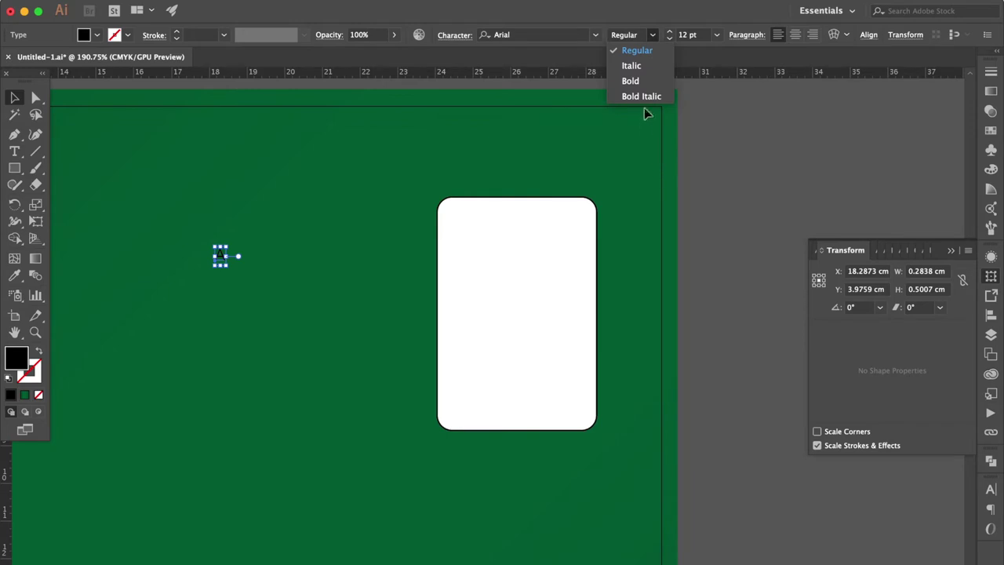
left_click(652, 81)
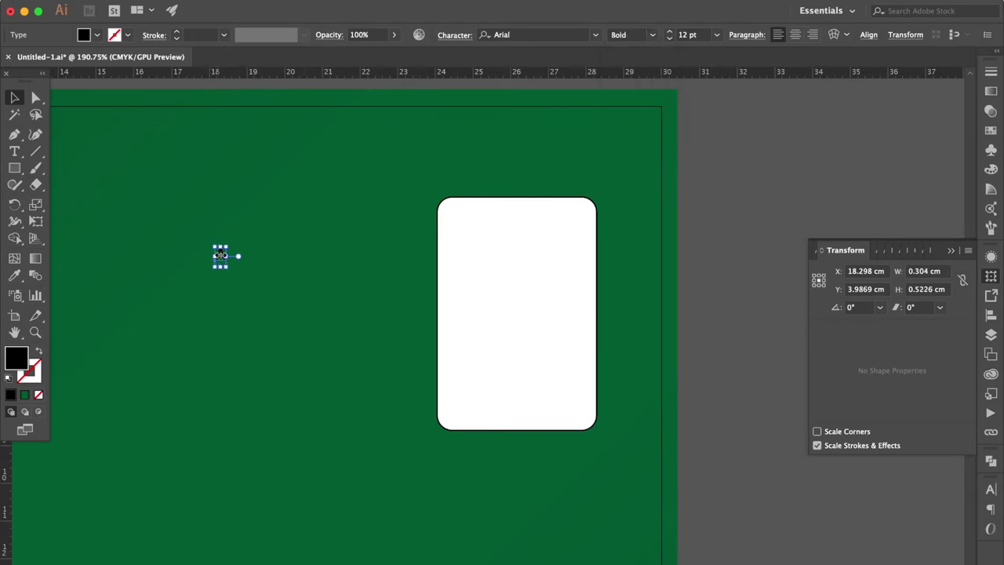
scroll(220, 255, "up", 3)
scroll(220, 255, "up", 1)
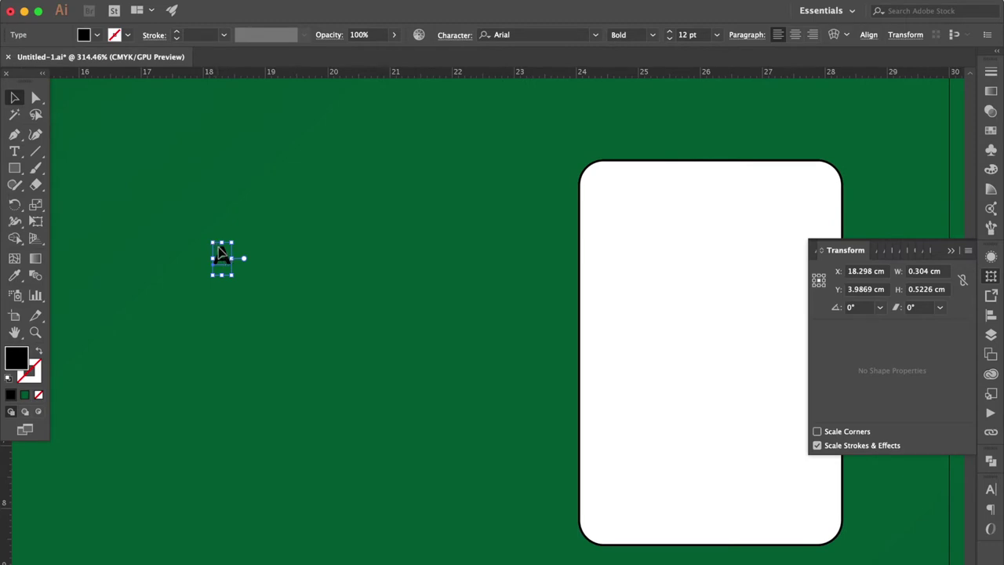
Step: Place the A, coloured red, in the card's top-left and draw a red 1.47 cm square mid-card
left_click_drag(220, 255, 605, 191)
scroll(605, 189, "right", 5)
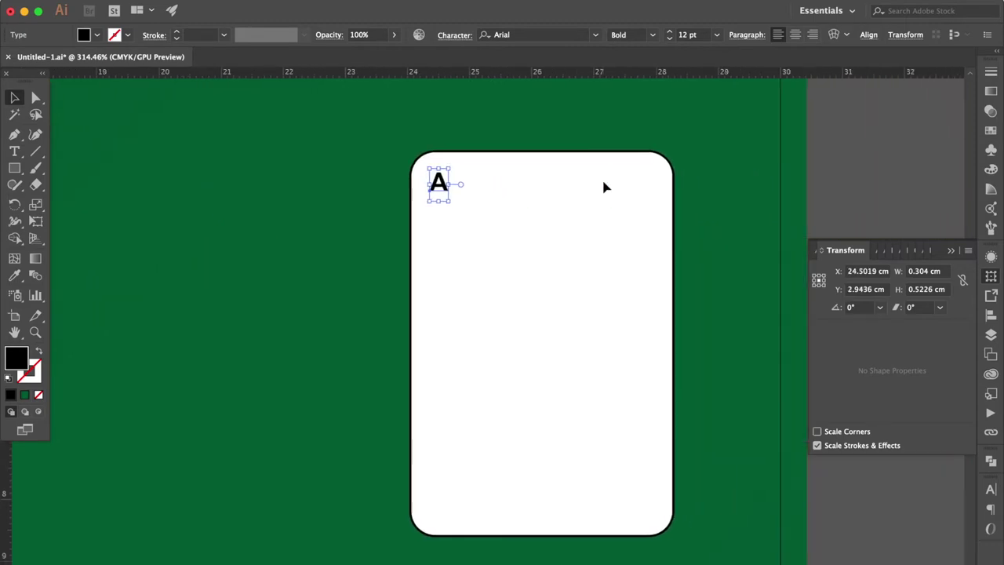
scroll(604, 187, "right", 1)
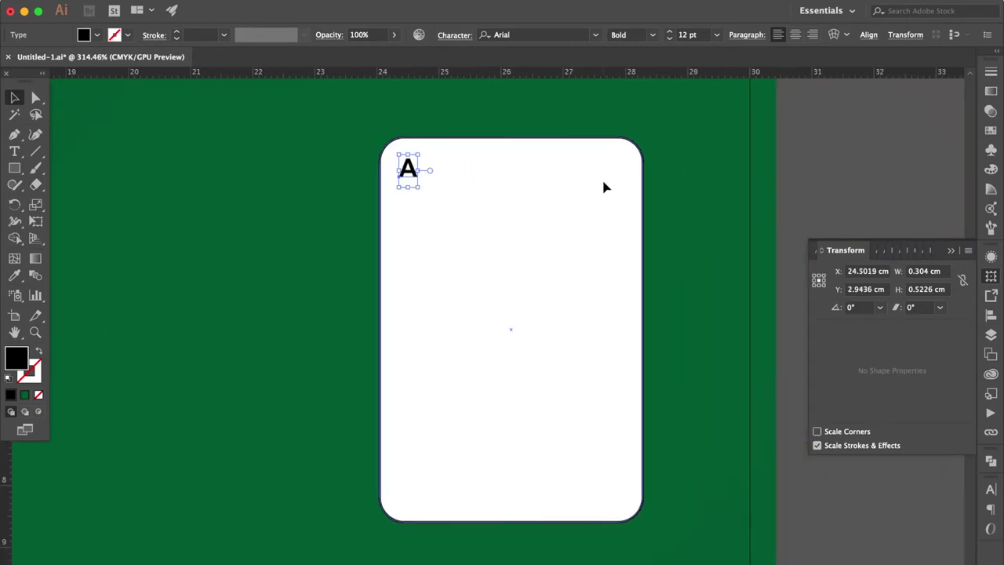
left_click(991, 132)
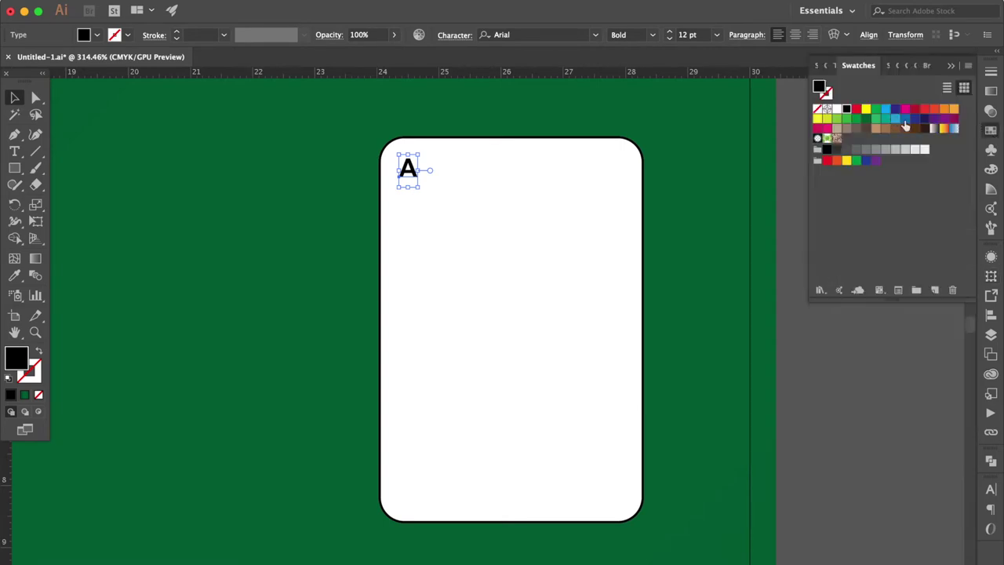
left_click(857, 110)
left_click_drag(409, 174, 415, 180)
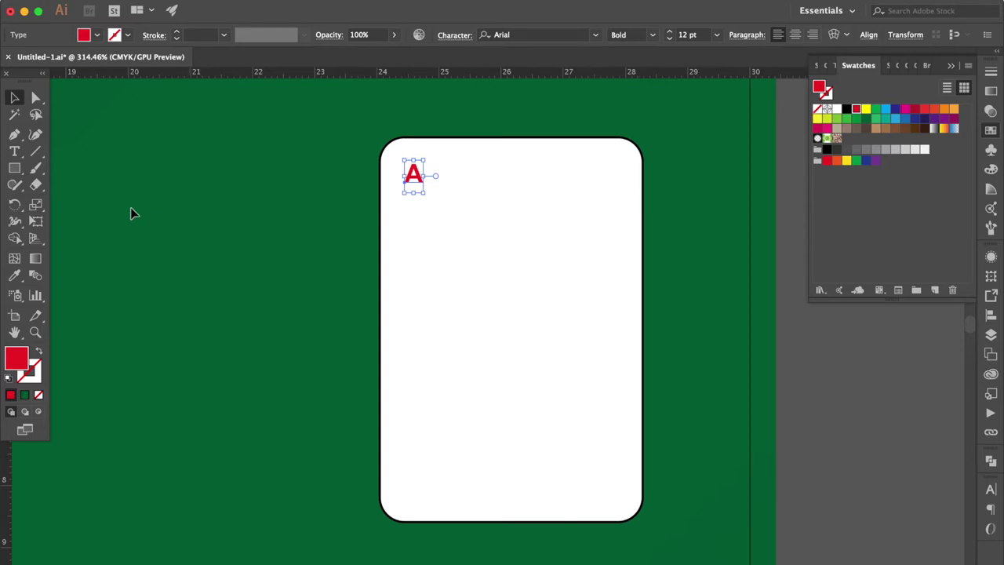
left_click(15, 168)
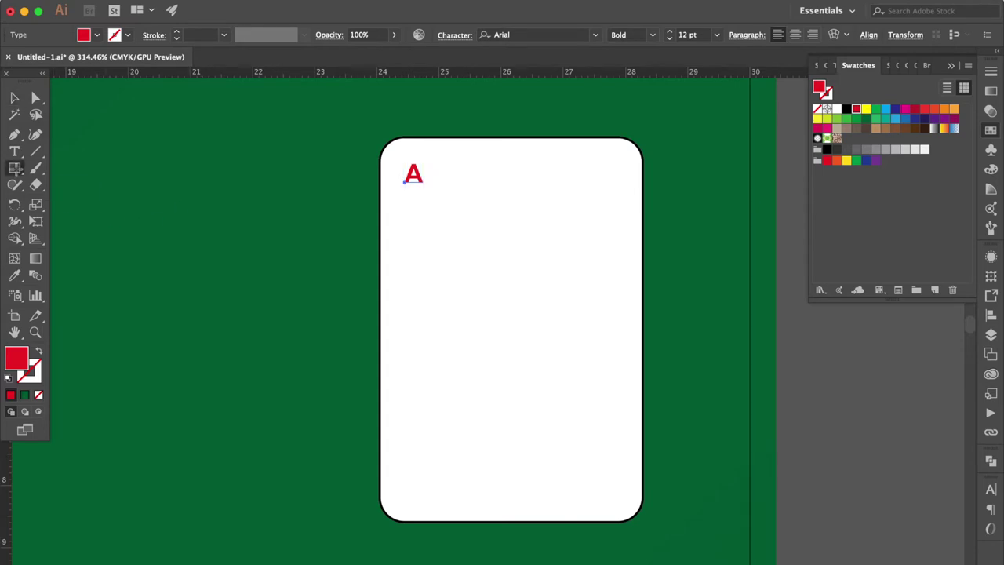
left_click_drag(456, 258, 548, 349)
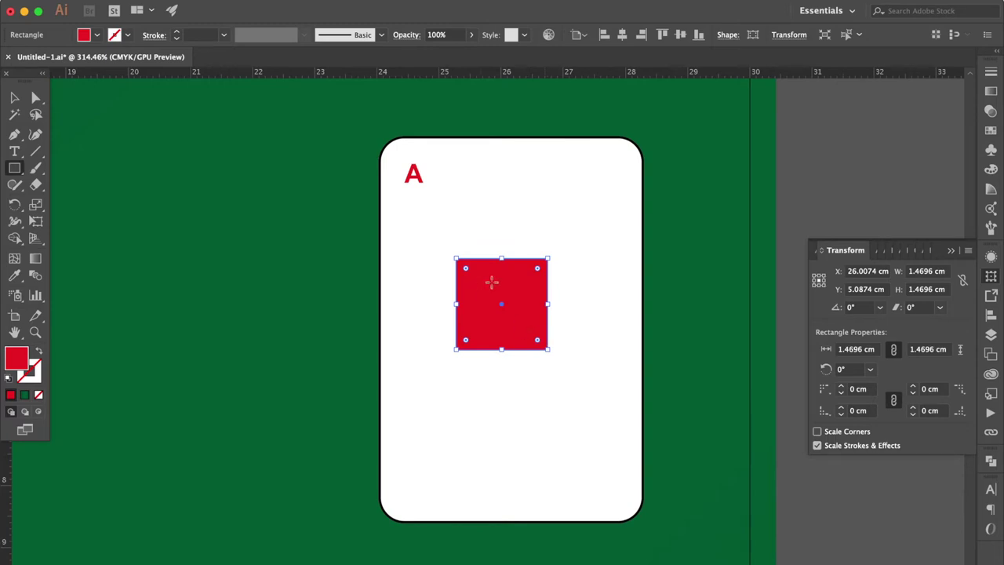
Step: Rotate the red square 45° into a diamond
right_click(487, 293)
mouse_move(553, 515)
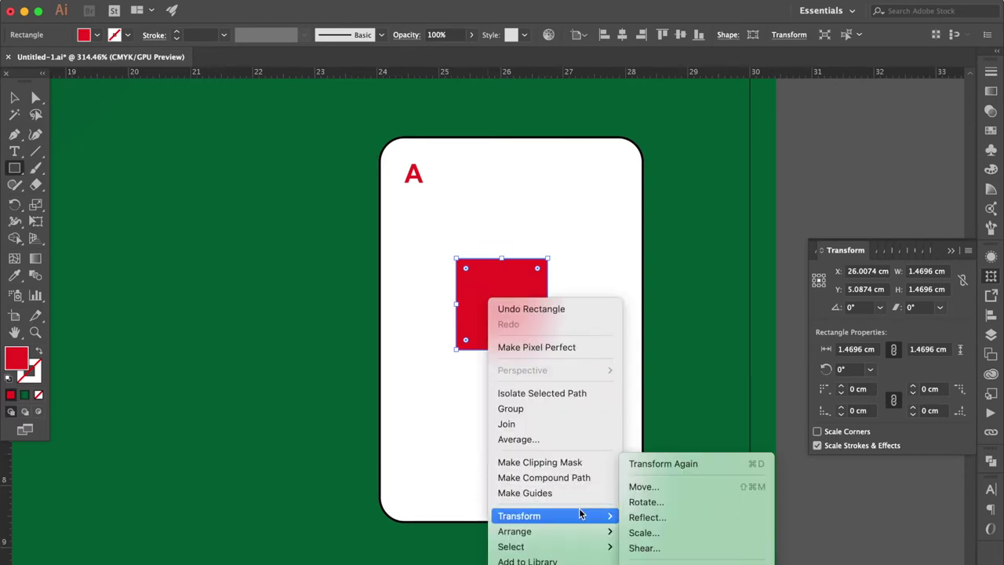
left_click(678, 504)
type("45")
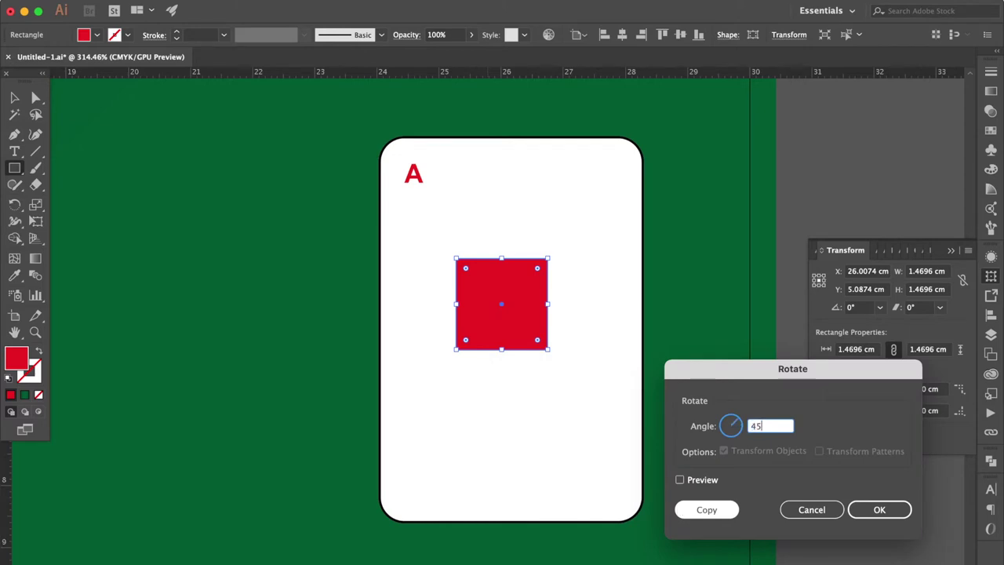
key("Return")
scroll(471, 427, "up", 2)
scroll(470, 427, "up", 1)
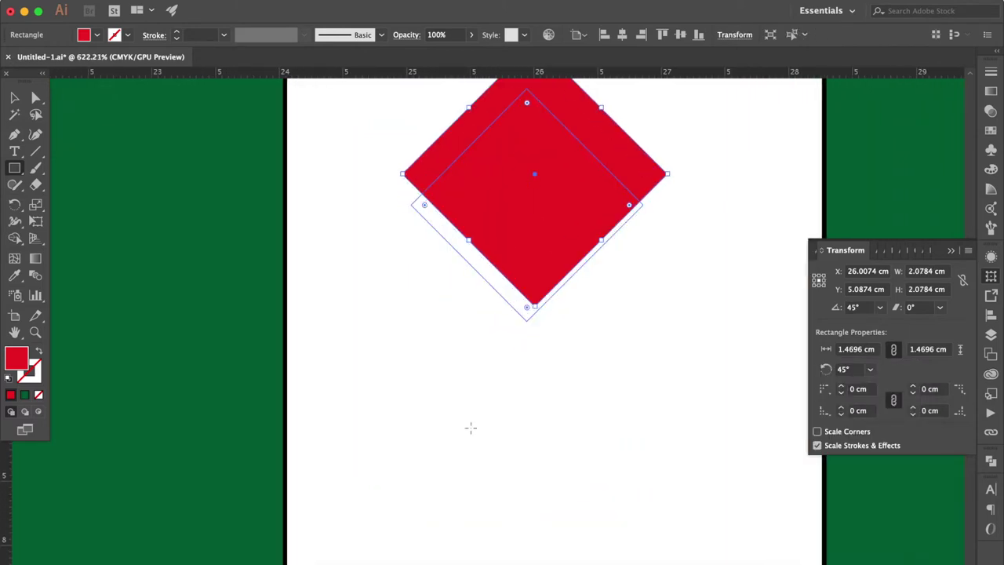
scroll(471, 427, "up", 3)
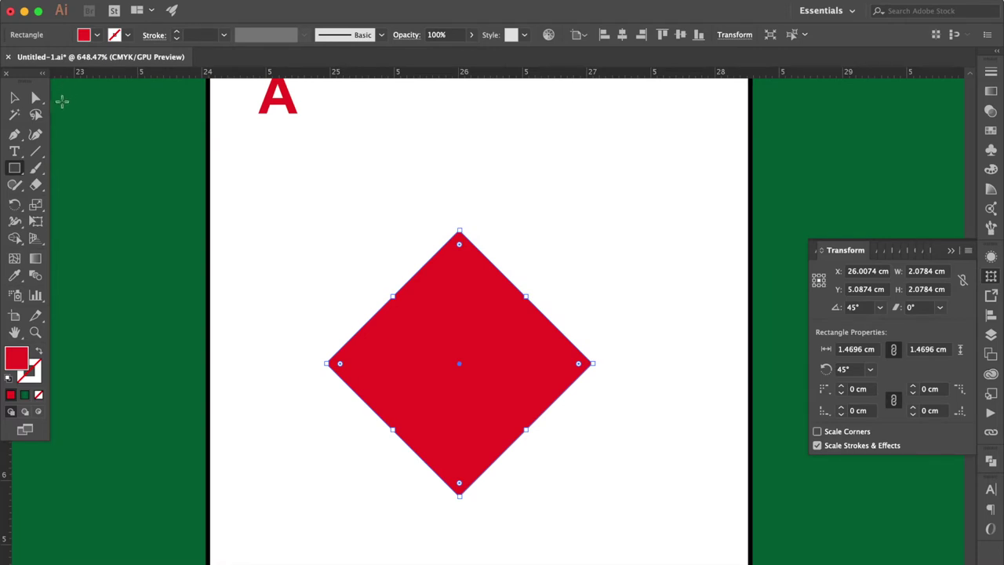
Step: Bend the diamond's two upper edges into rounded lobes to form a heart
left_click(12, 139)
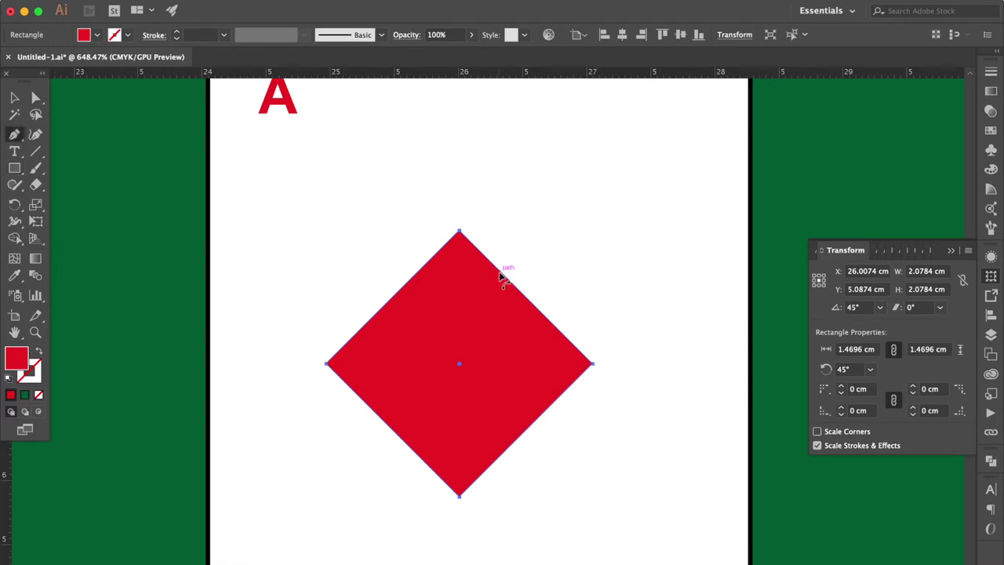
left_click_drag(503, 272, 562, 236)
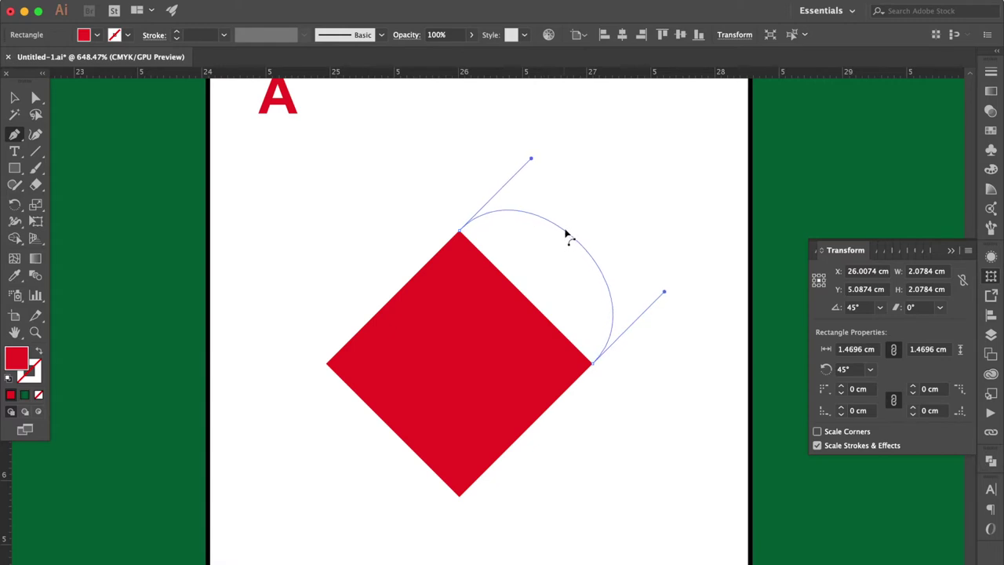
left_click_drag(562, 237, 567, 234)
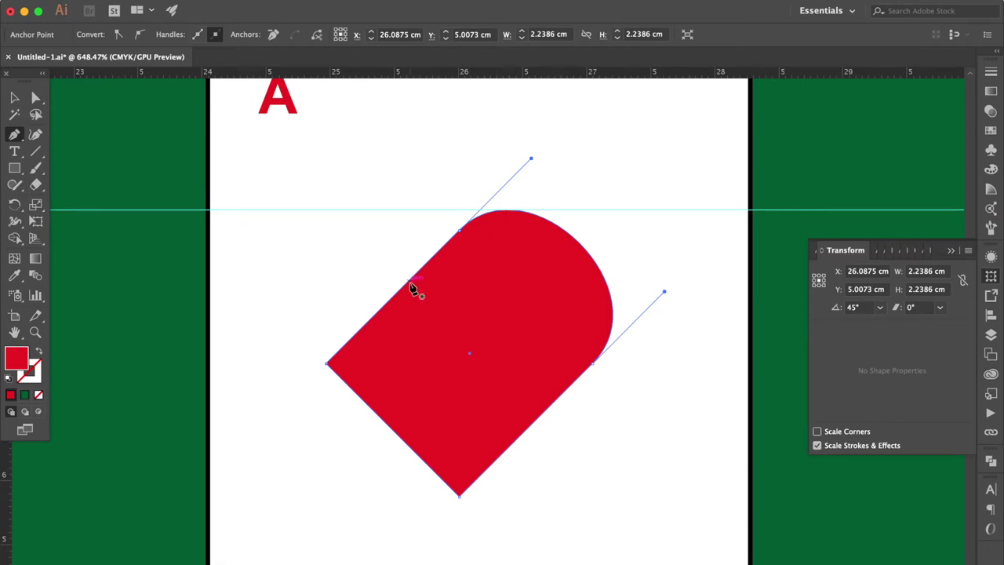
left_click_drag(409, 282, 335, 253)
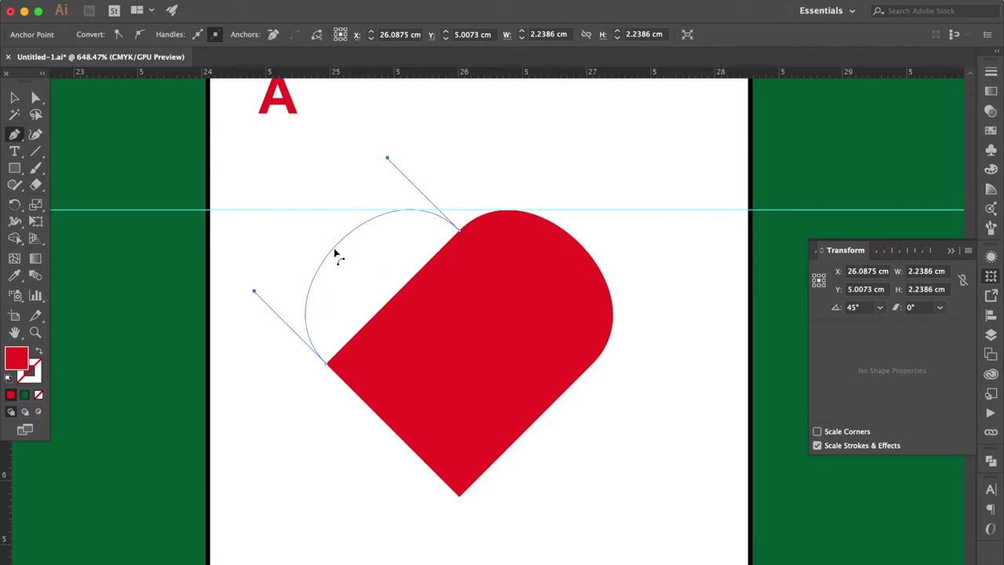
left_click_drag(335, 252, 335, 252)
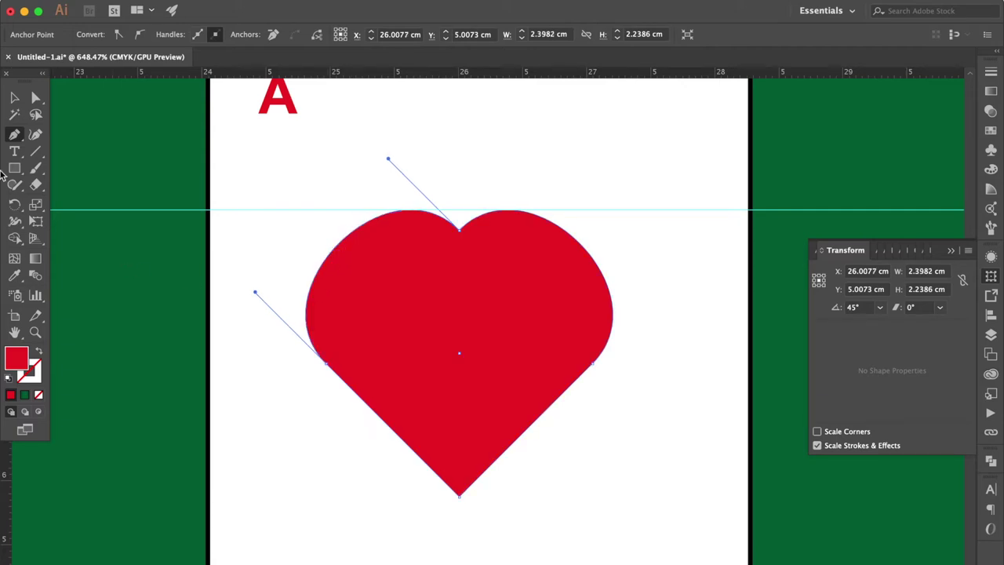
left_click(35, 97)
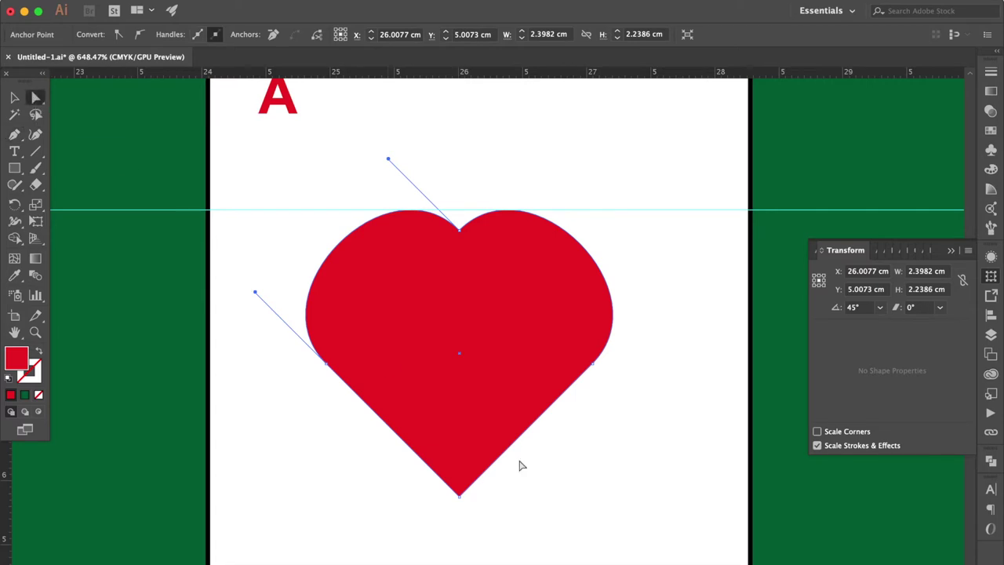
left_click(468, 471)
Step: Soften the heart's bottom tip to 0.12 cm and shrink it to about 1.13 × 1.03 cm
left_click_drag(461, 485, 459, 478)
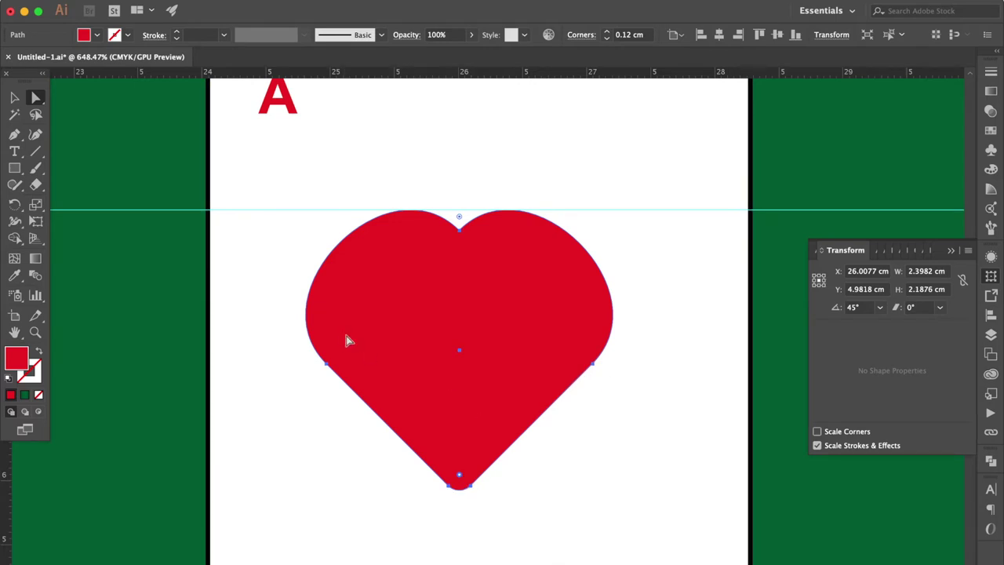
left_click(14, 97)
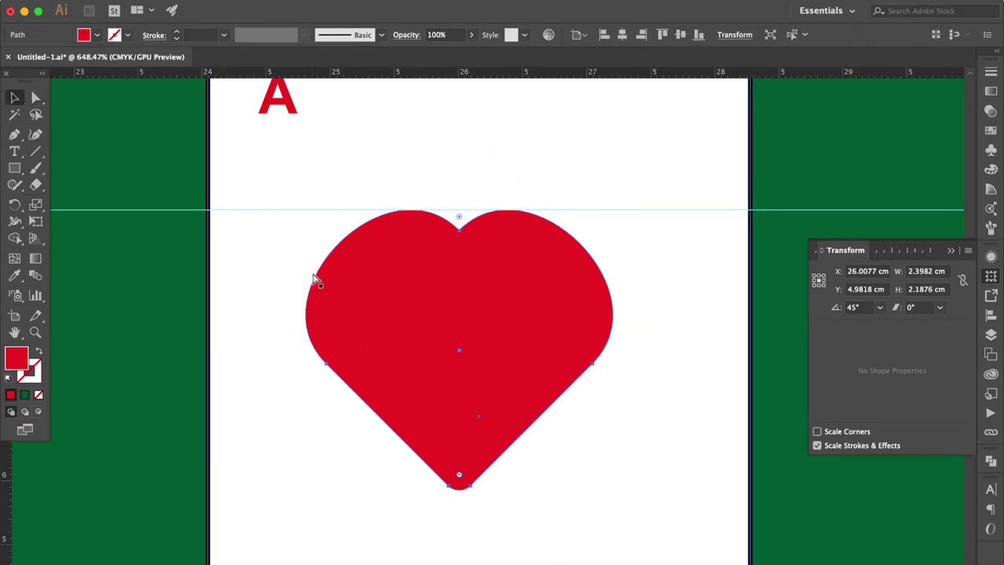
scroll(423, 306, "down", 5)
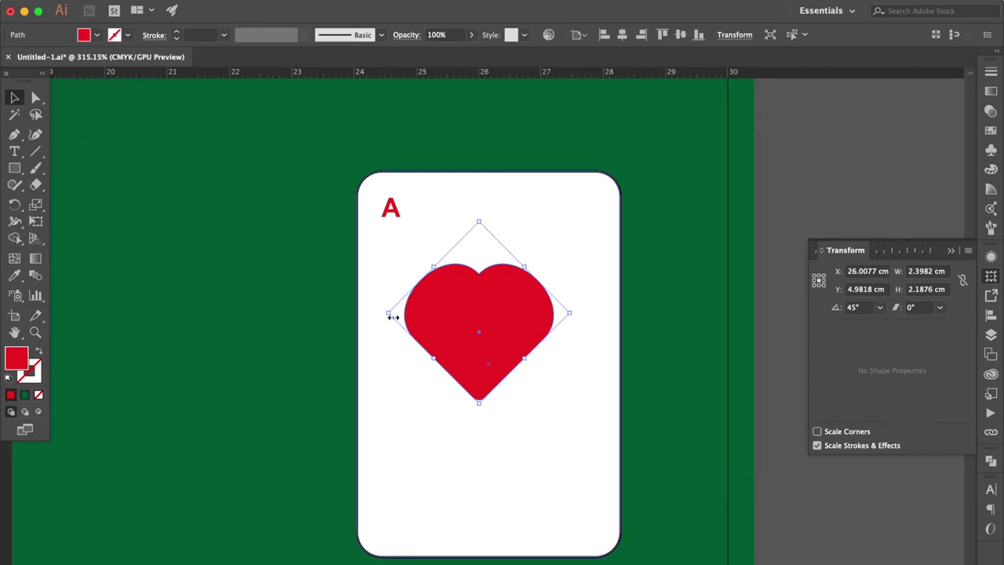
left_click_drag(388, 312, 473, 313)
left_click_drag(572, 315, 499, 339)
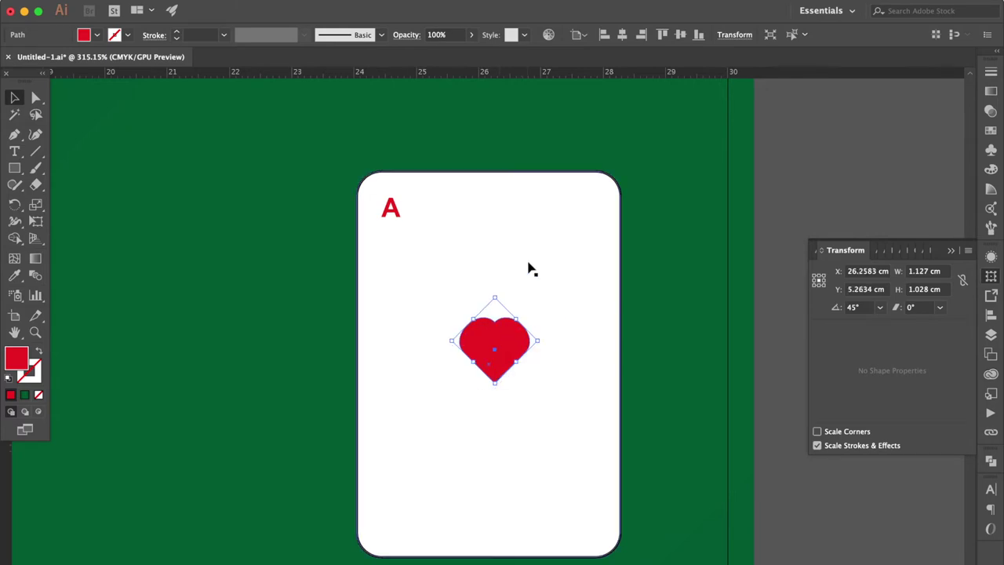
Step: Centre the heart on the card horizontally and vertically using Align to Selection
left_click(529, 269, "shift")
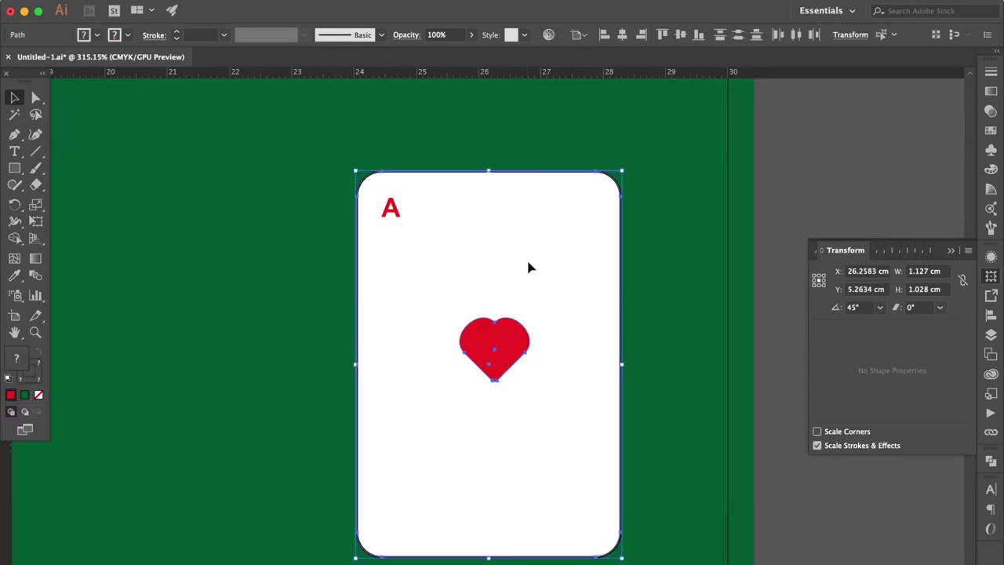
left_click(990, 318)
left_click(957, 370)
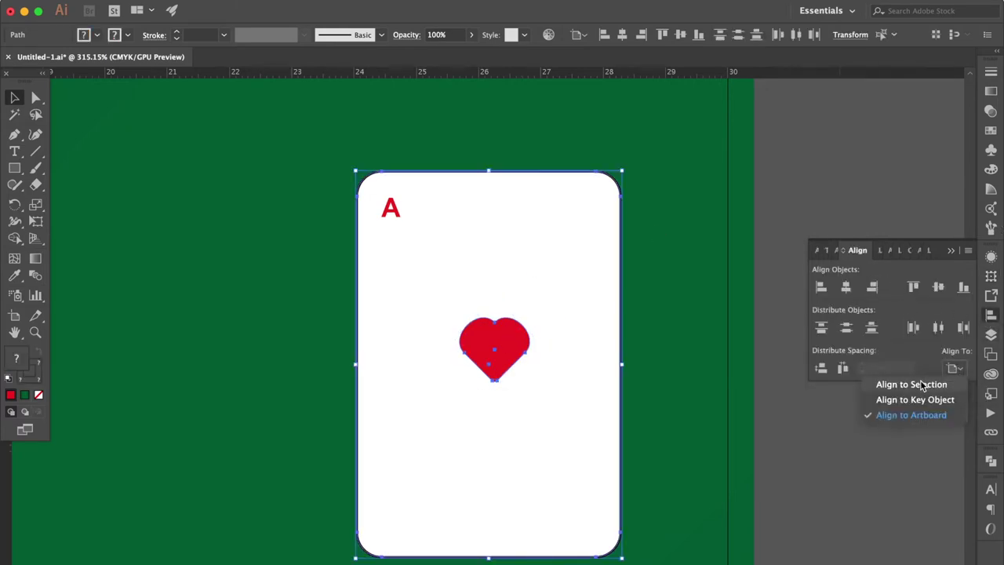
left_click(923, 385)
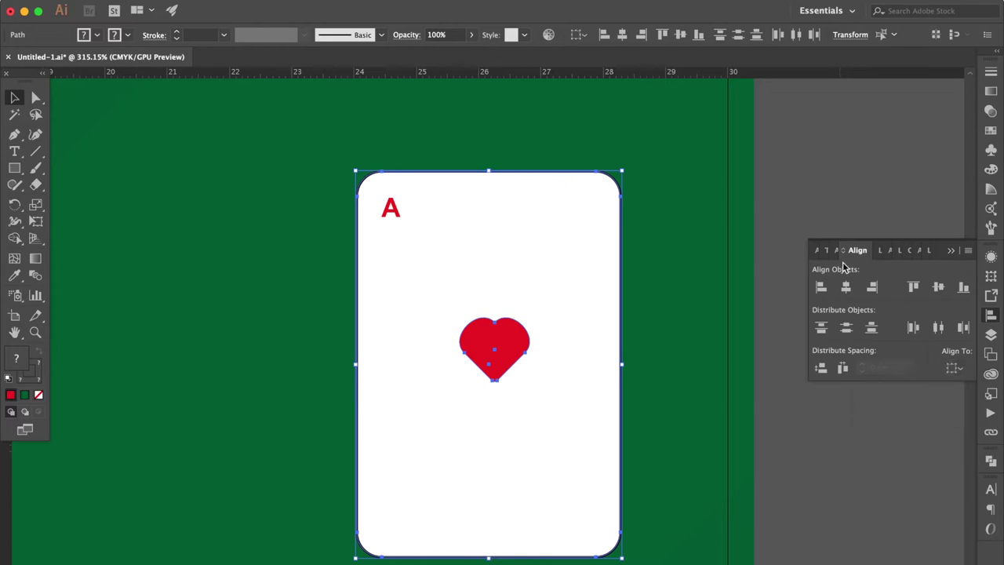
left_click(846, 287)
left_click(938, 288)
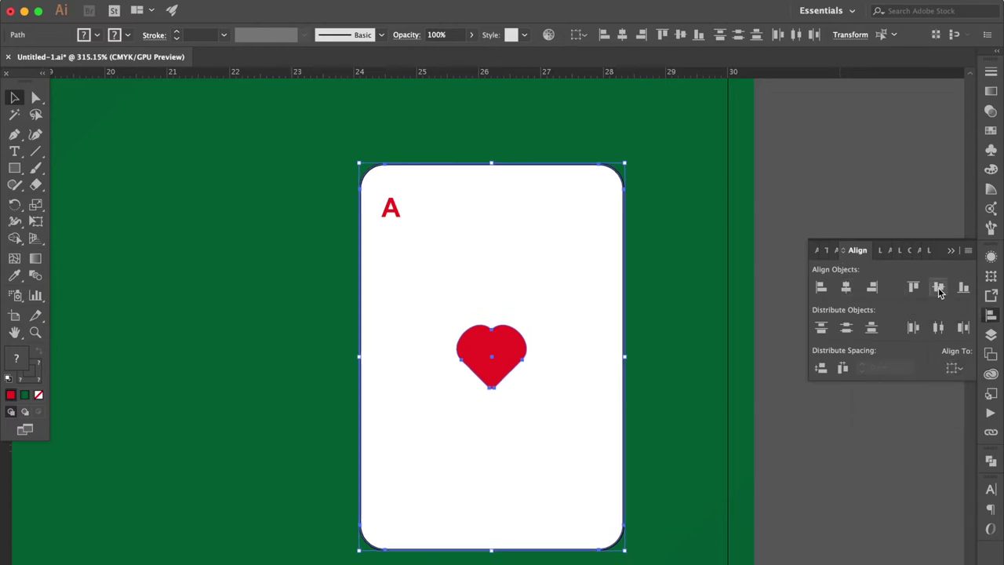
left_click(822, 181)
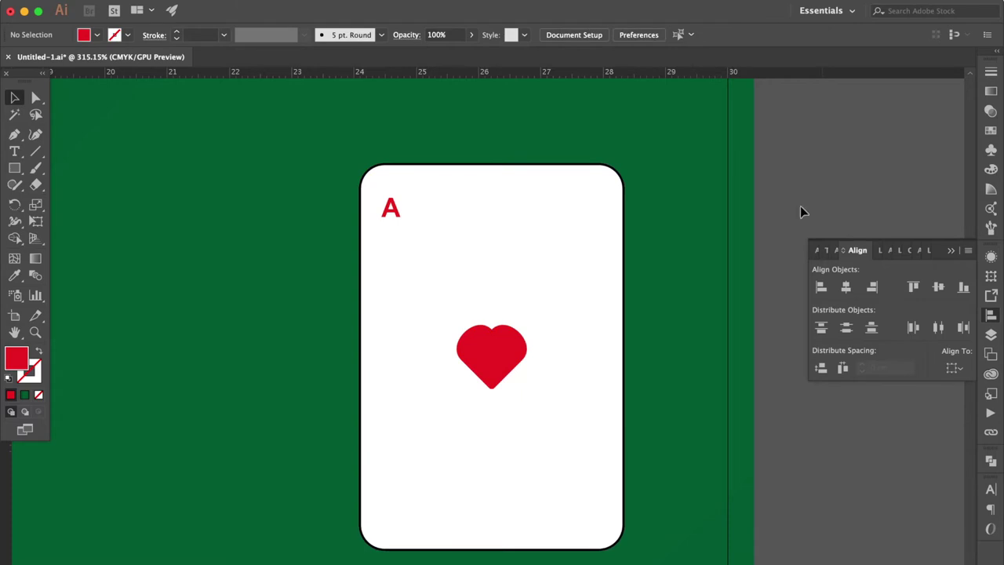
Step: Pull out the heart's right and left lobes, widening it to about 1.28 × 1.11 cm
left_click(500, 349)
scroll(500, 349, "up", 2)
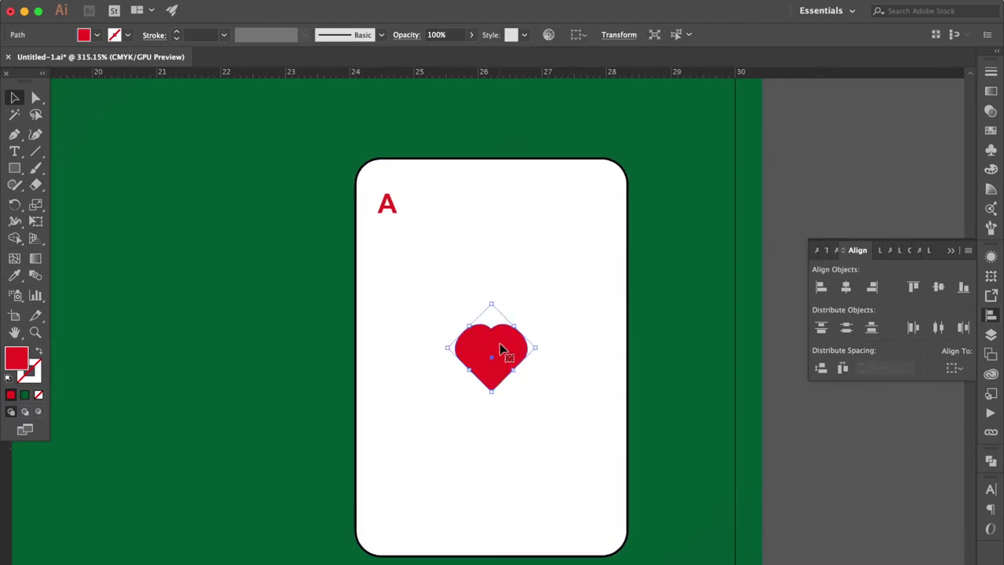
scroll(499, 349, "up", 3)
scroll(503, 349, "up", 1)
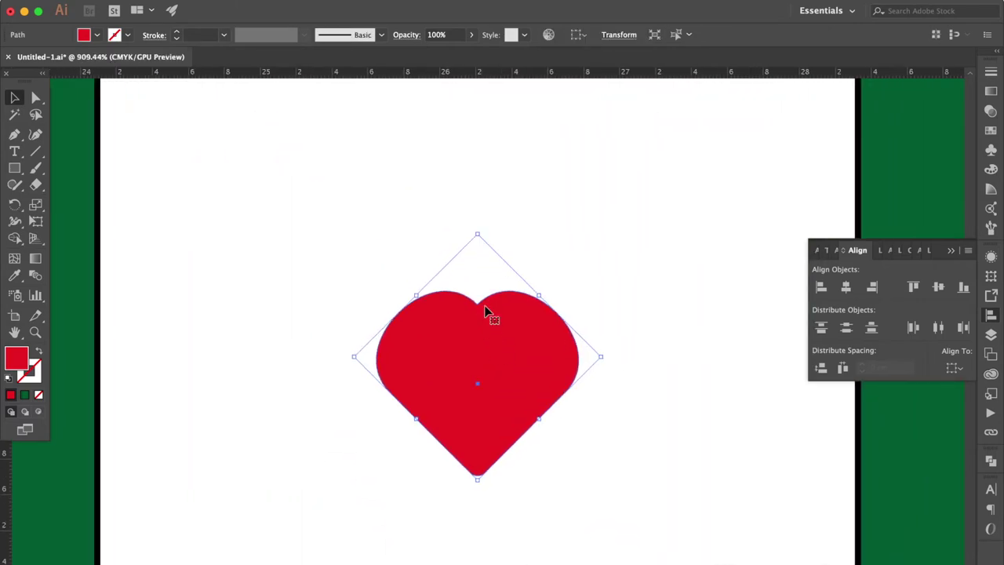
key("p")
left_click_drag(552, 314, 575, 291)
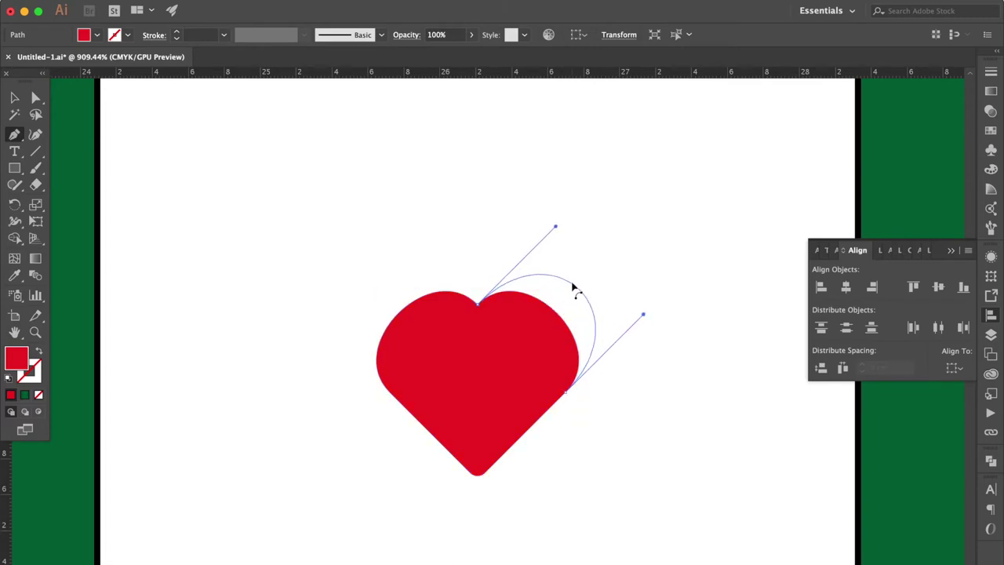
left_click_drag(575, 287, 573, 292)
left_click_drag(531, 78, 544, 277)
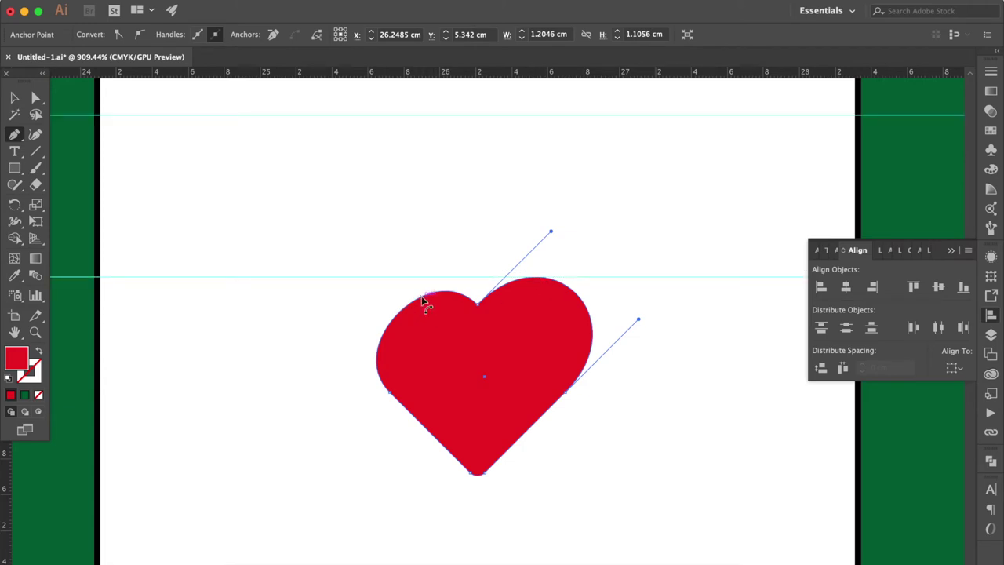
left_click_drag(420, 302, 394, 284)
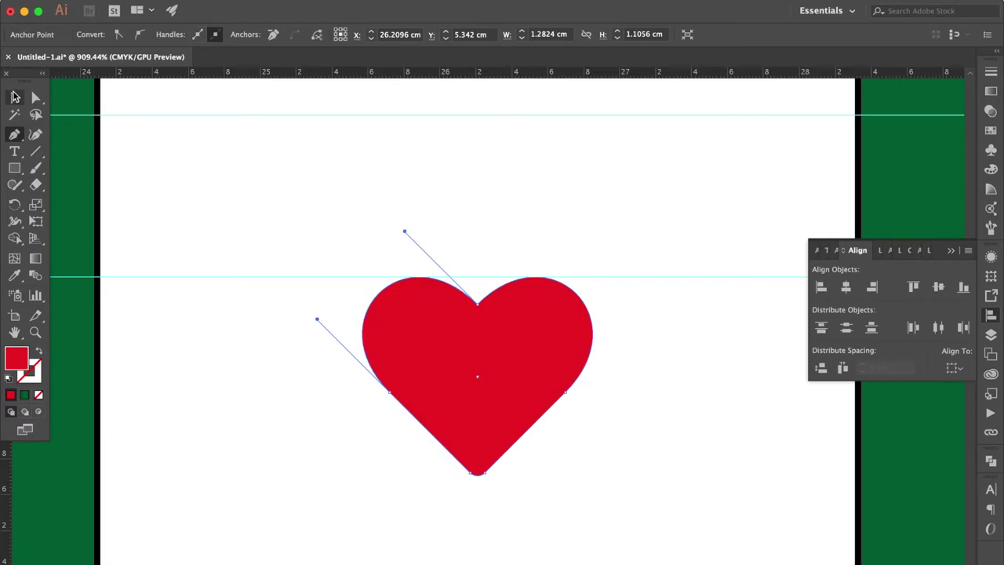
left_click(14, 96)
scroll(342, 244, "down", 1)
scroll(342, 243, "down", 6)
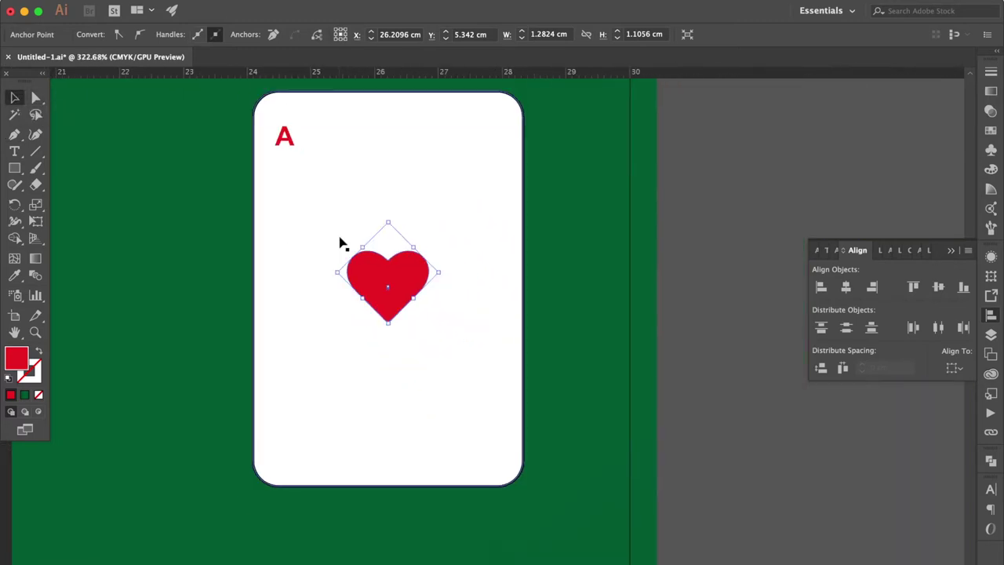
scroll(342, 243, "down", 2)
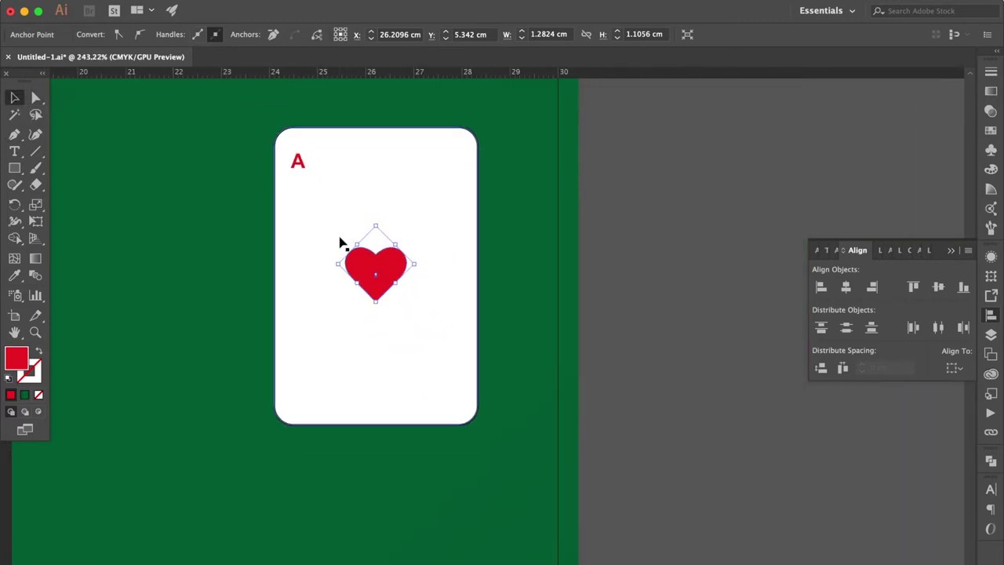
Step: Recentre the heart vertically on the card and drag a duplicate of it upward
left_click(389, 274)
left_click(423, 204, "shift")
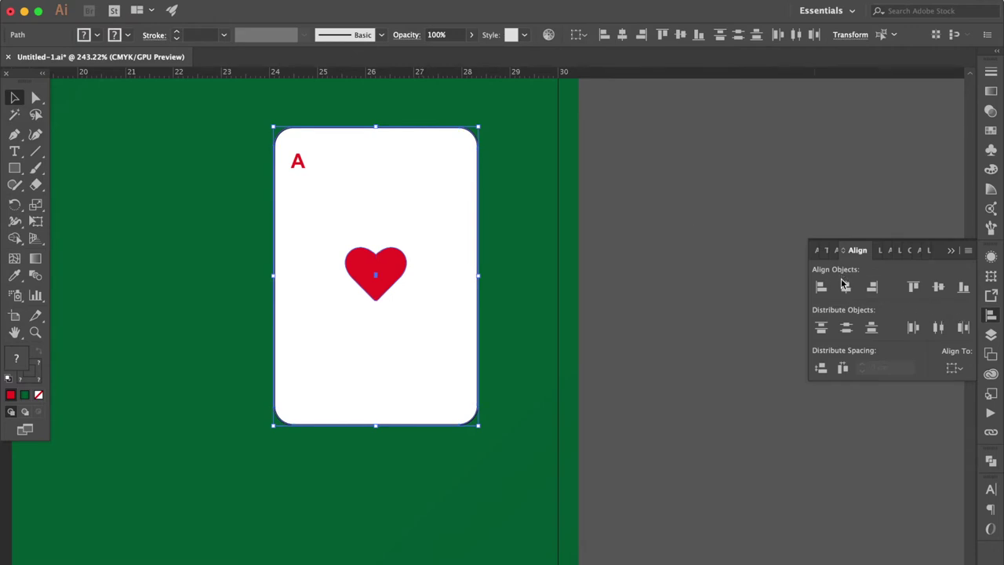
left_click(937, 287)
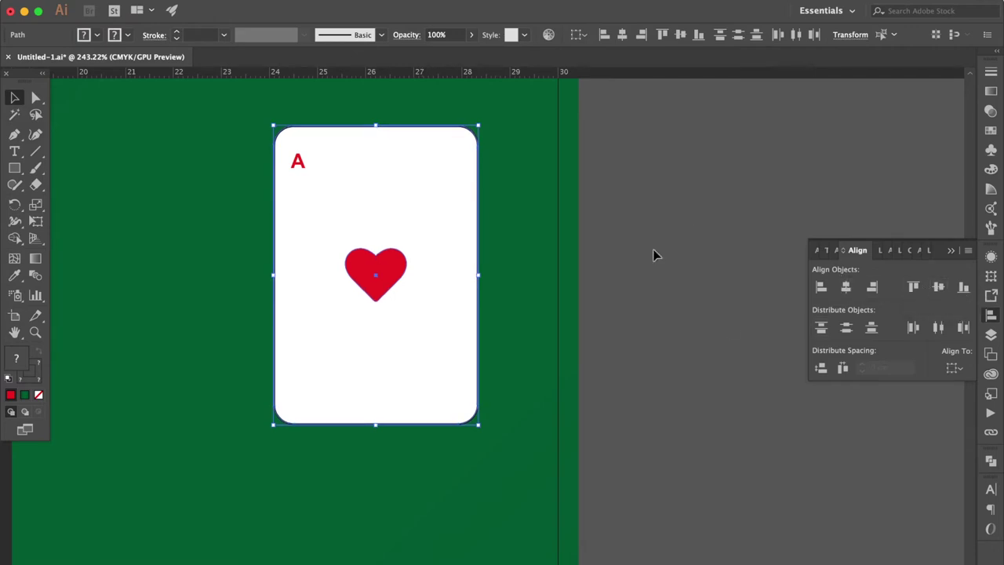
left_click(659, 226)
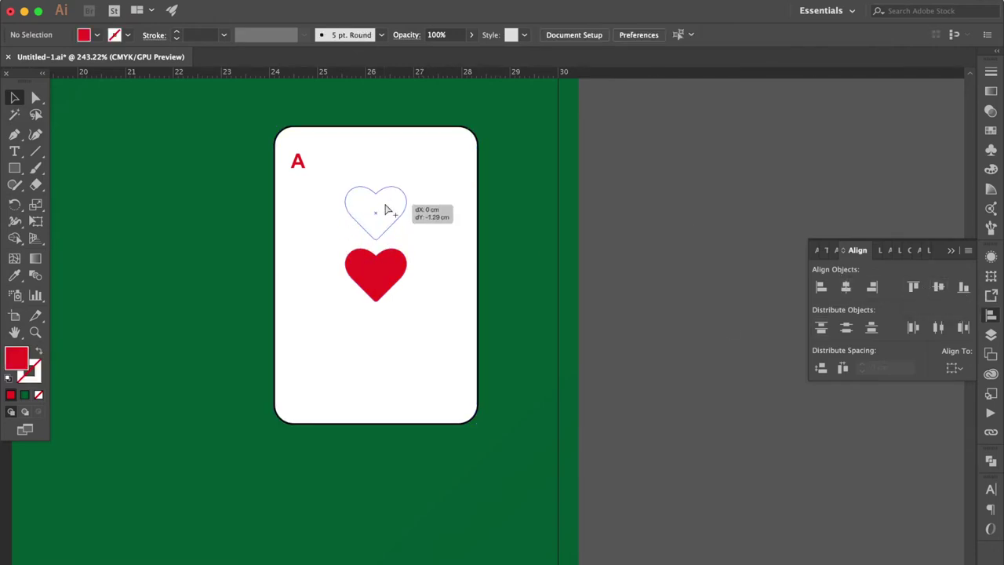
left_click_drag(387, 271, 380, 209)
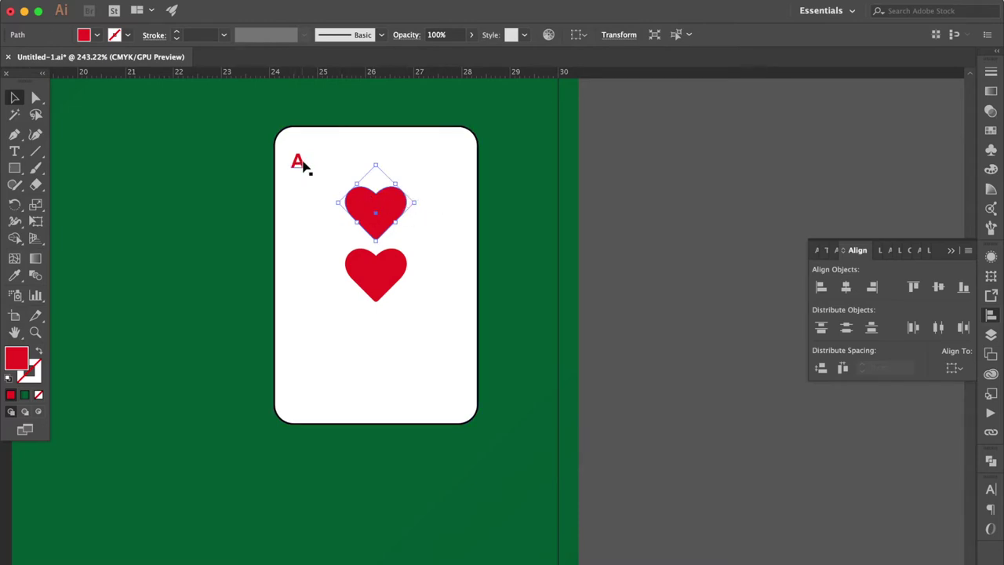
Step: Set the A to 15 pt and move the heart copy beneath it
left_click(300, 163)
left_click(689, 34)
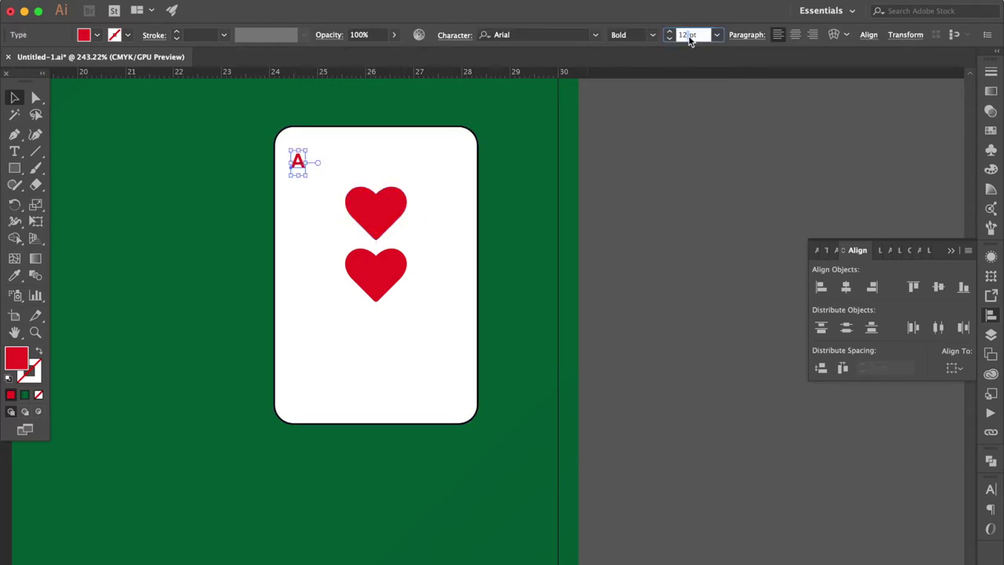
type("15")
key("Return")
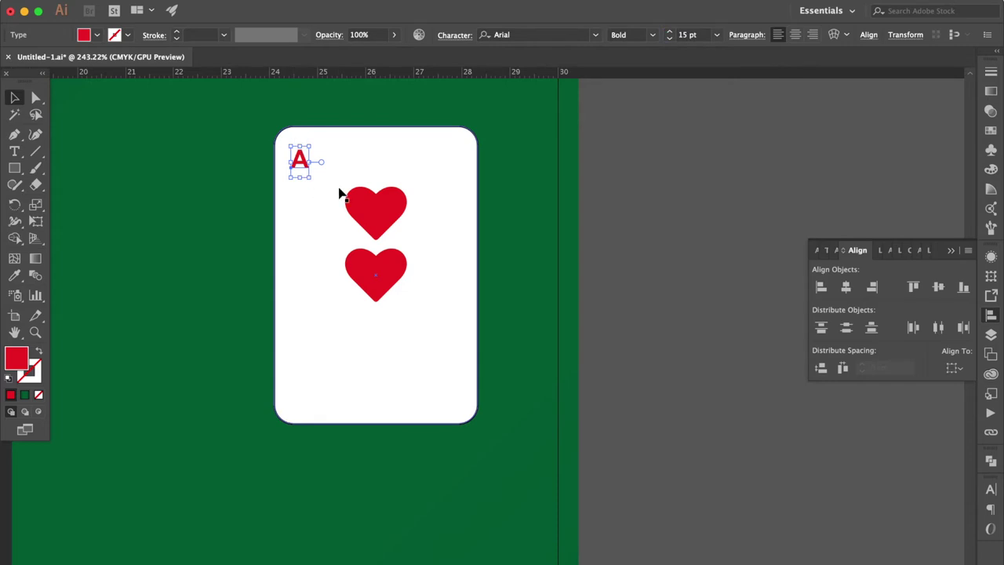
mouse_move(367, 204)
left_mouse_down()
mouse_move(314, 198)
mouse_move(319, 191)
left_mouse_up()
scroll(291, 209, "up", 3)
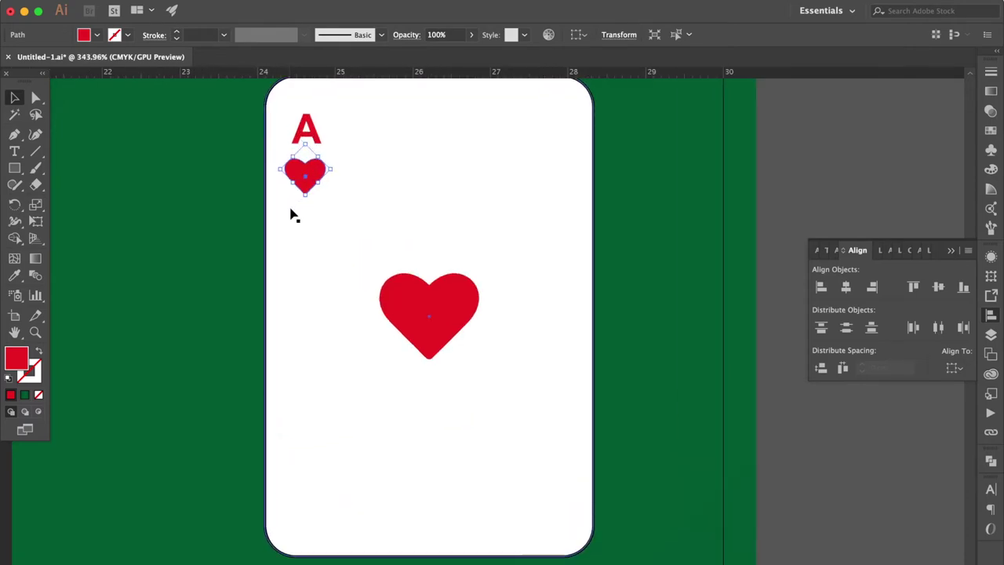
Step: Shrink the small heart further and convert the A to outlines
scroll(291, 213, "up", 3)
left_click_drag(296, 262, 299, 215)
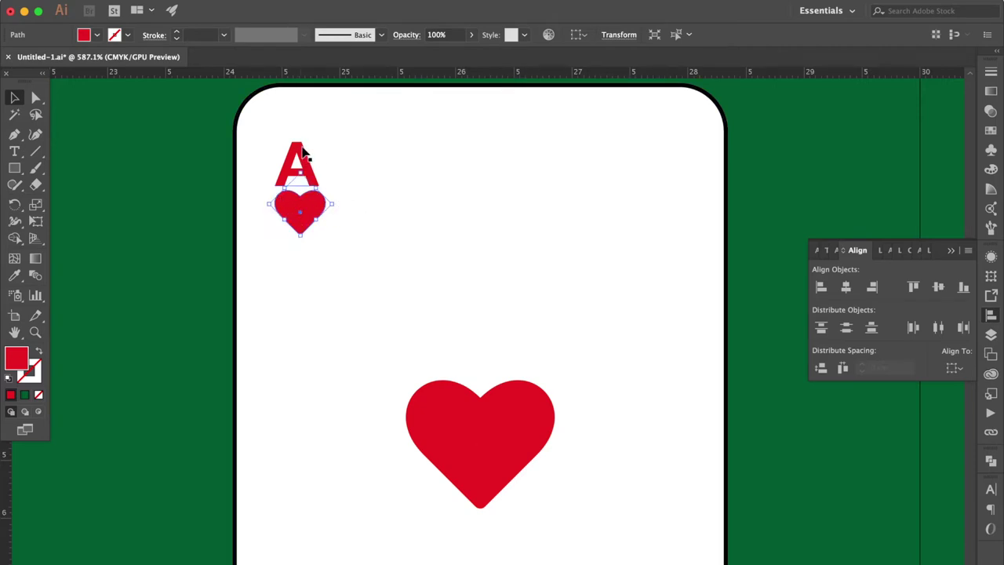
left_click(399, 174)
left_click(291, 146)
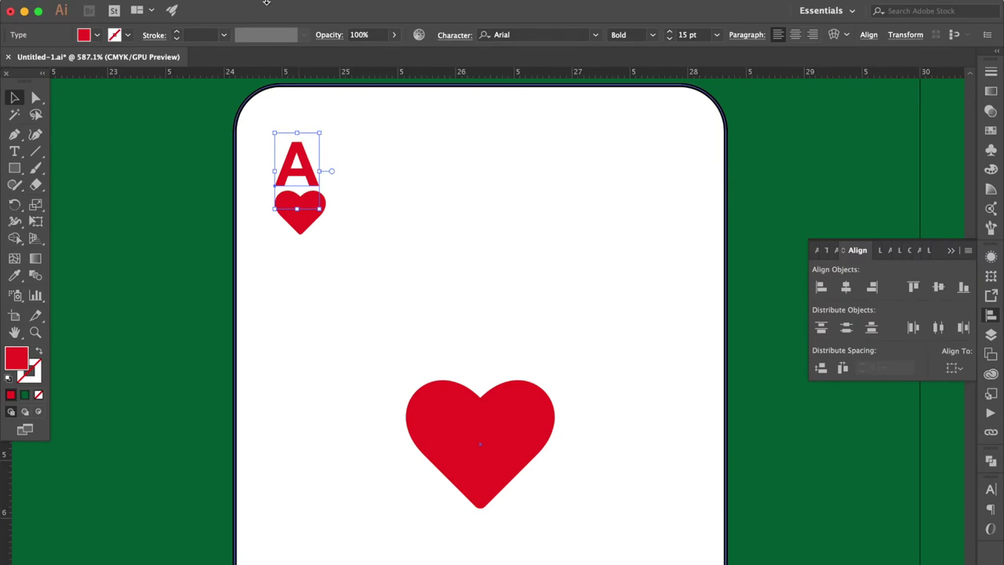
left_click(347, 13)
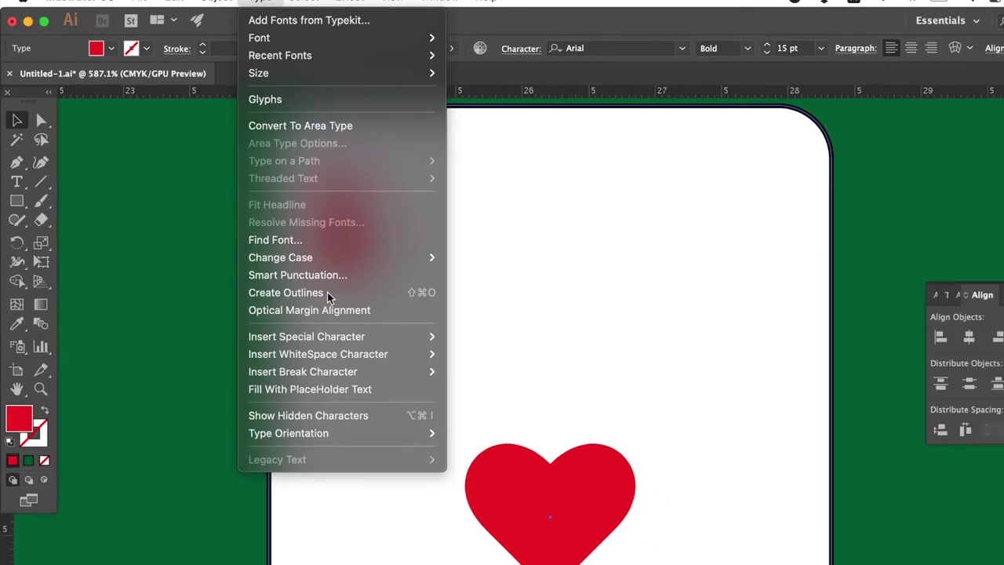
left_click(438, 410)
Step: Horizontally centre the outlined A and small heart on each other
left_click(293, 226, "shift")
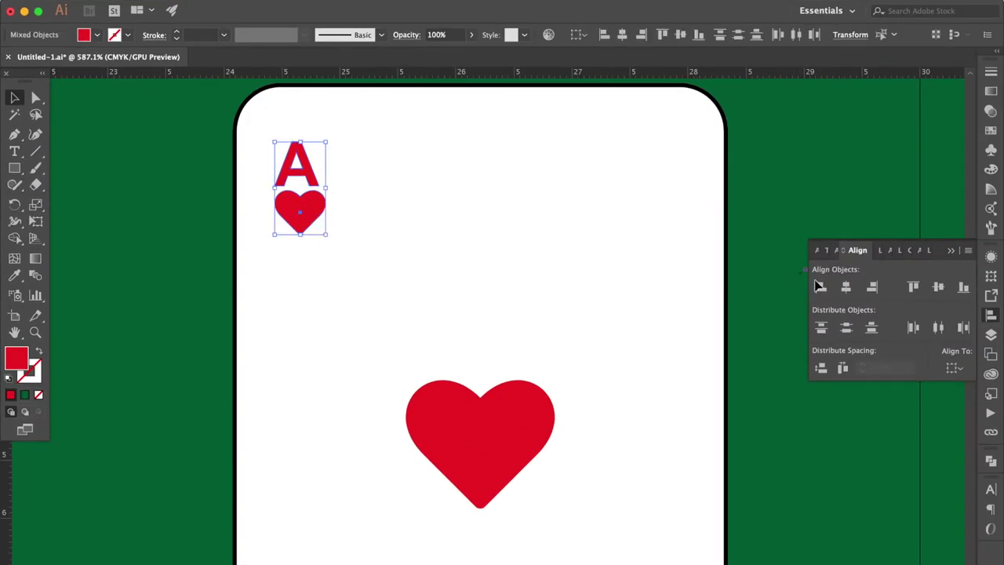
left_click(847, 289)
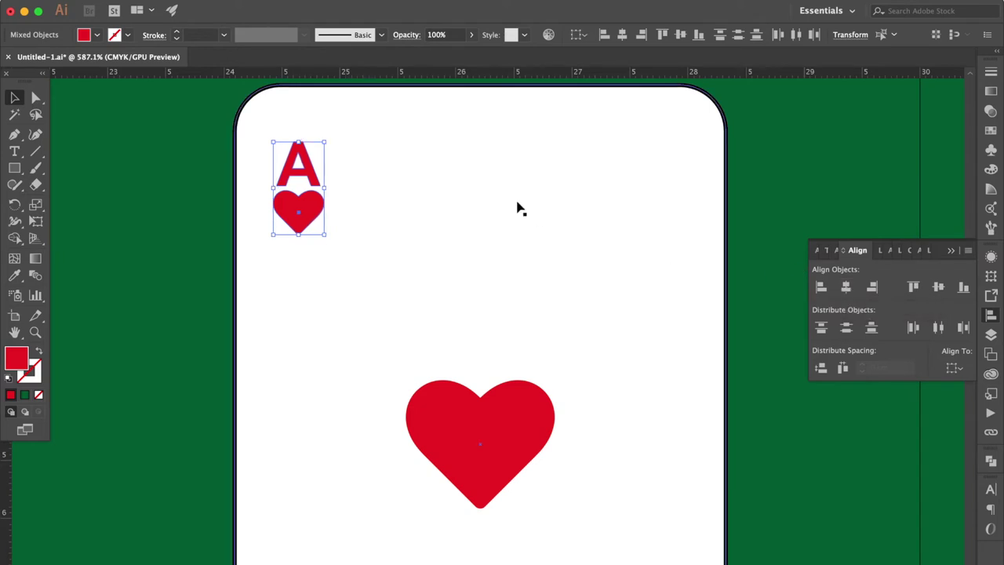
scroll(444, 217, "down", 1)
scroll(444, 218, "down", 4)
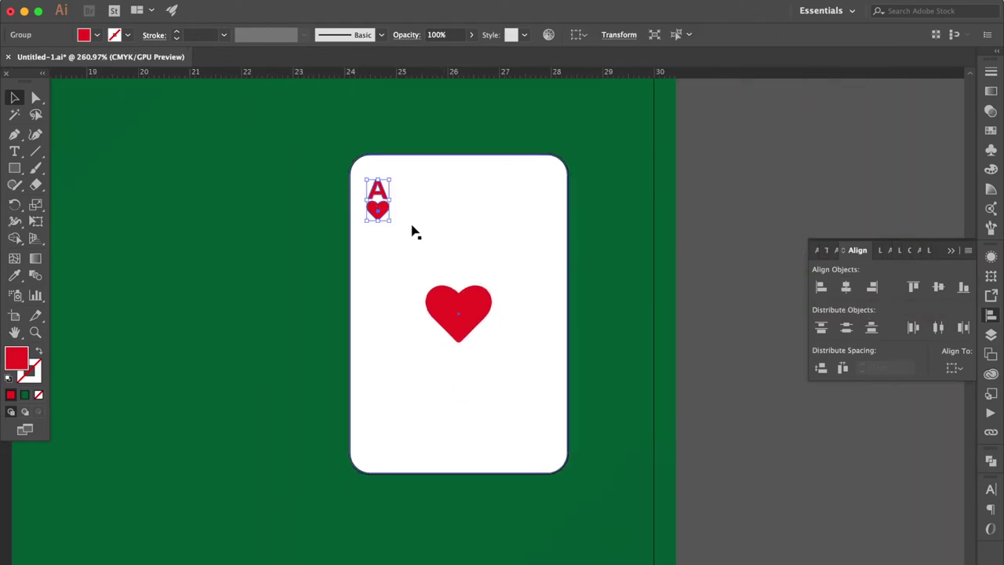
Step: Duplicate the heart card, rotate the copy 180°, and place it over the original
left_click(422, 205, "shift")
left_click_drag(437, 258, 482, 263)
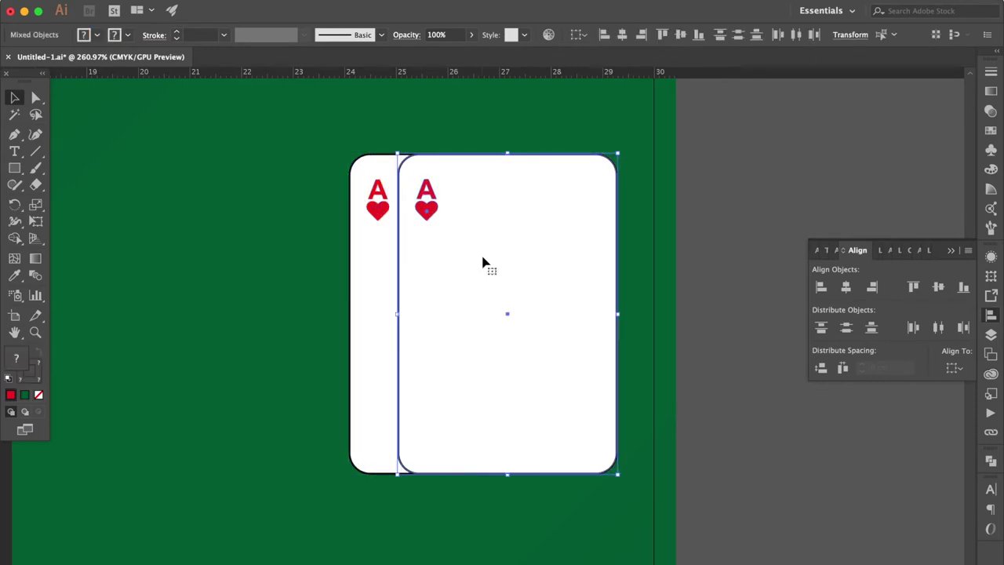
right_click(483, 263)
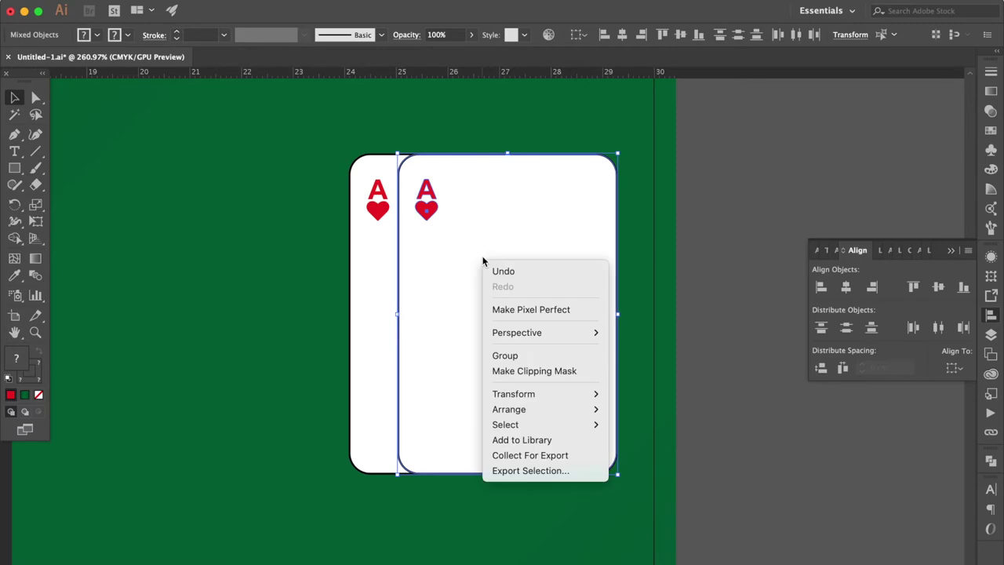
mouse_move(514, 394)
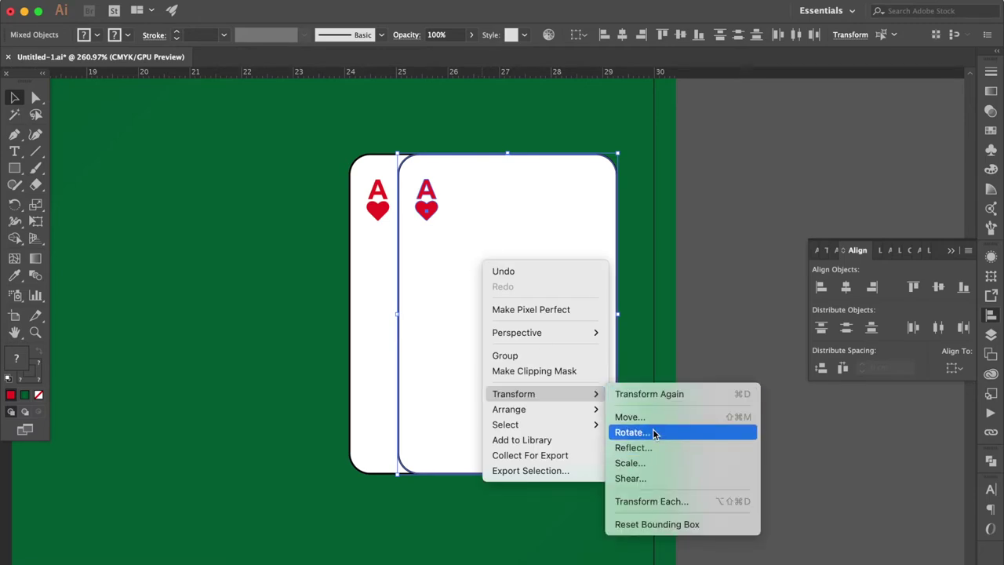
left_click(655, 432)
type("180")
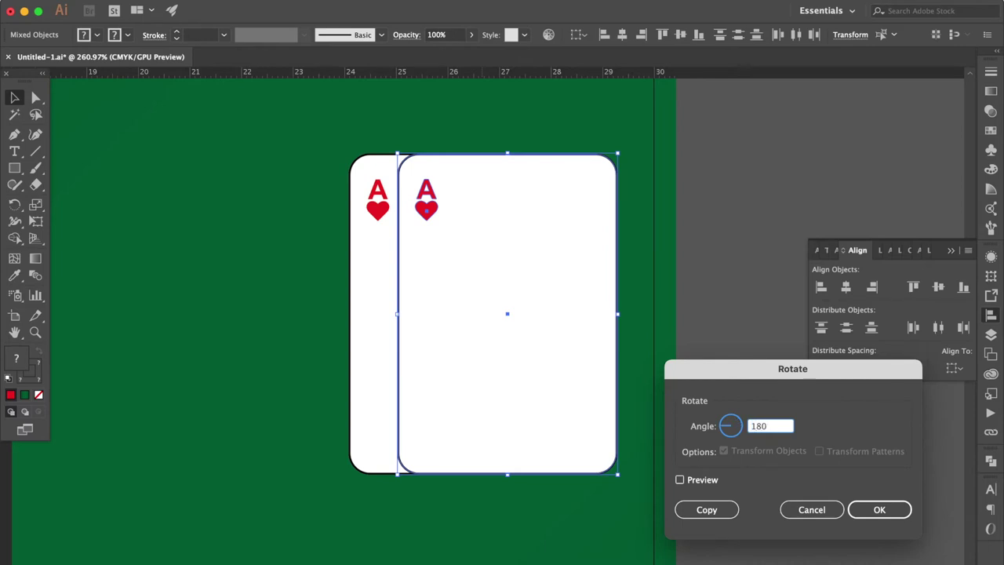
left_click(703, 484)
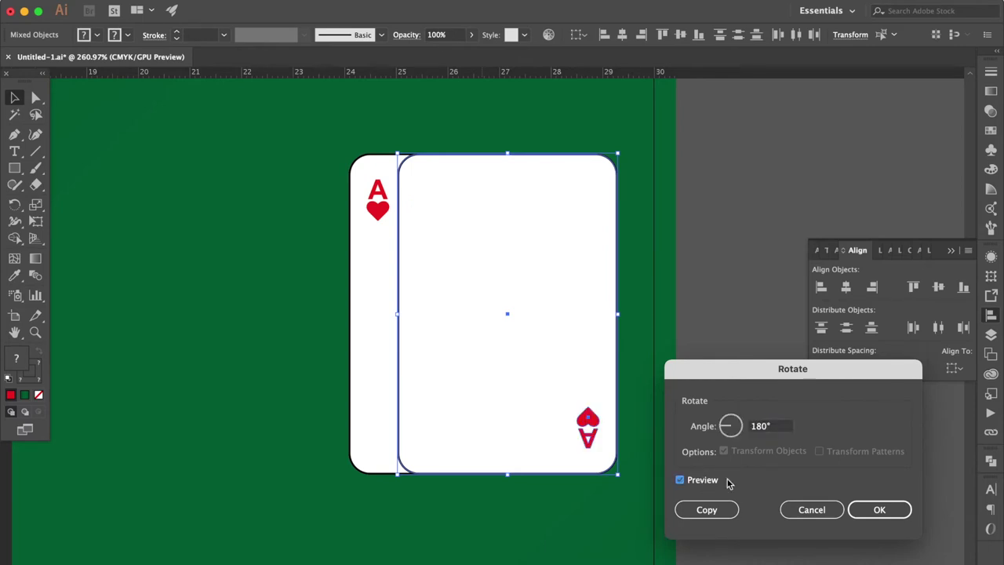
left_click(860, 512)
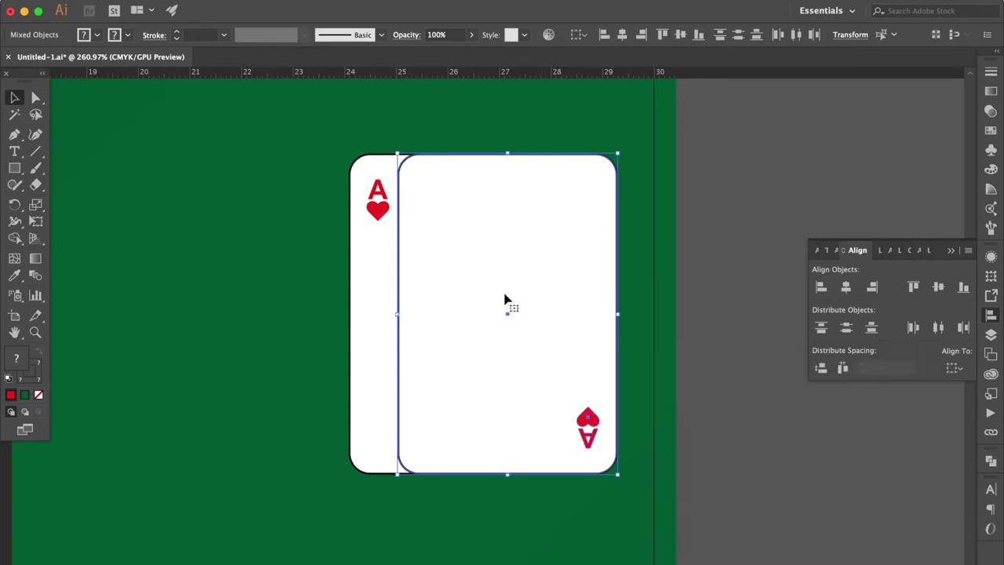
left_click_drag(400, 268, 352, 269)
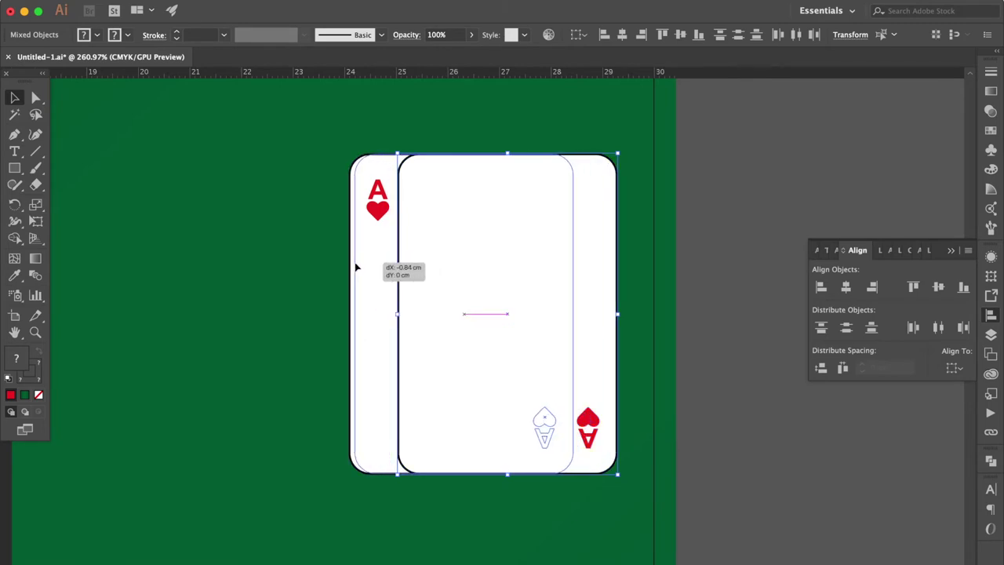
Step: Delete the stray card copy covering the ace card
left_click(752, 224)
left_click(513, 228)
key("Delete")
Step: Duplicate the ace card to the left and repeat with Ctrl+D for four cards
scroll(511, 231, "down", 3)
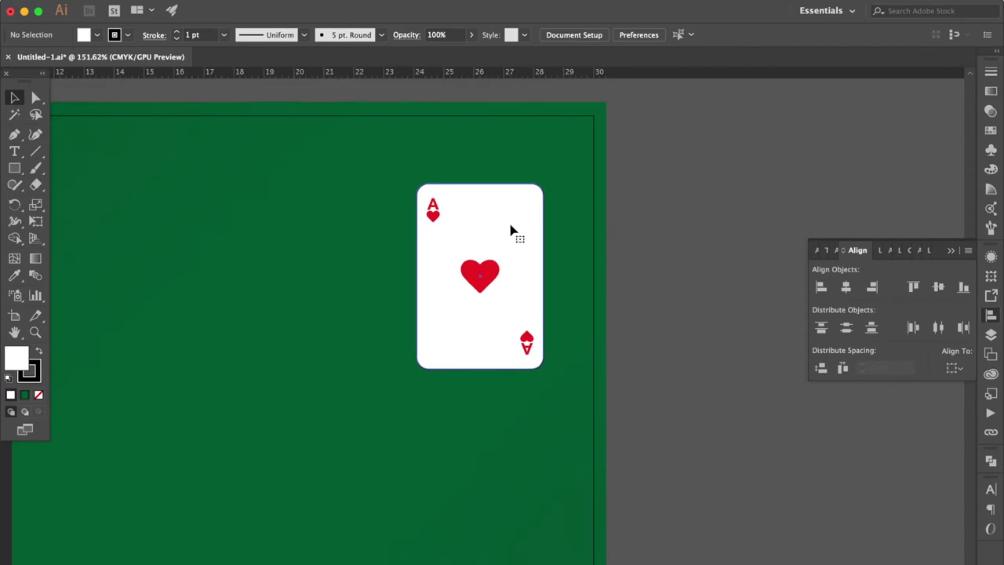
scroll(510, 230, "down", 2)
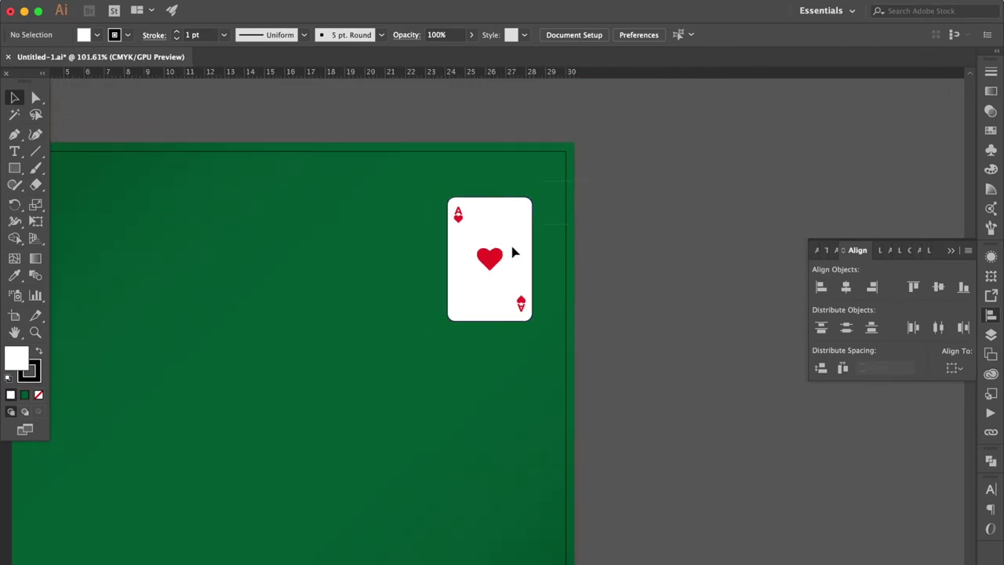
left_click_drag(565, 181, 437, 360)
left_click_drag(508, 218, 403, 230, "alt")
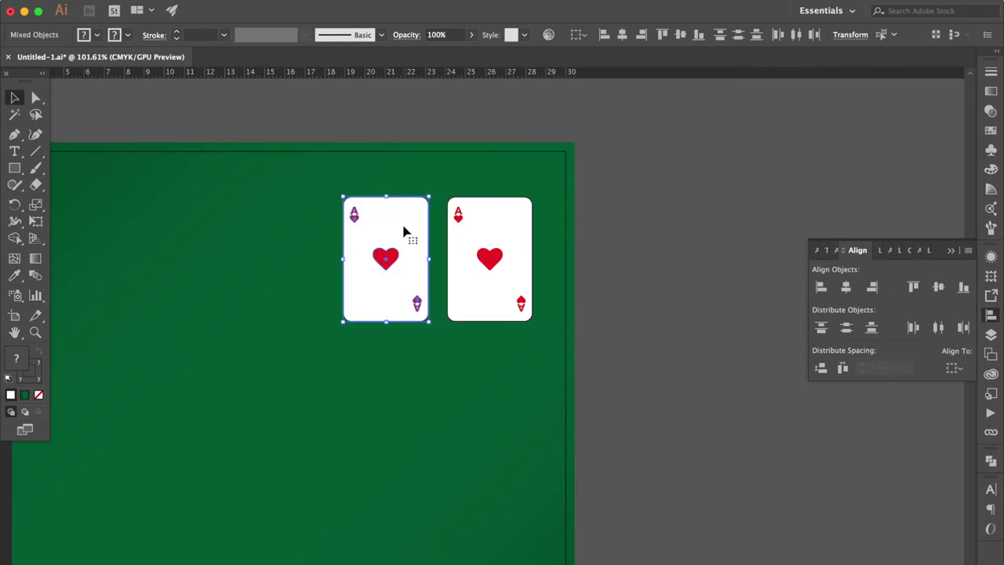
scroll(403, 230, "left", 5)
key("ctrl+d")
key("ctrl+d")
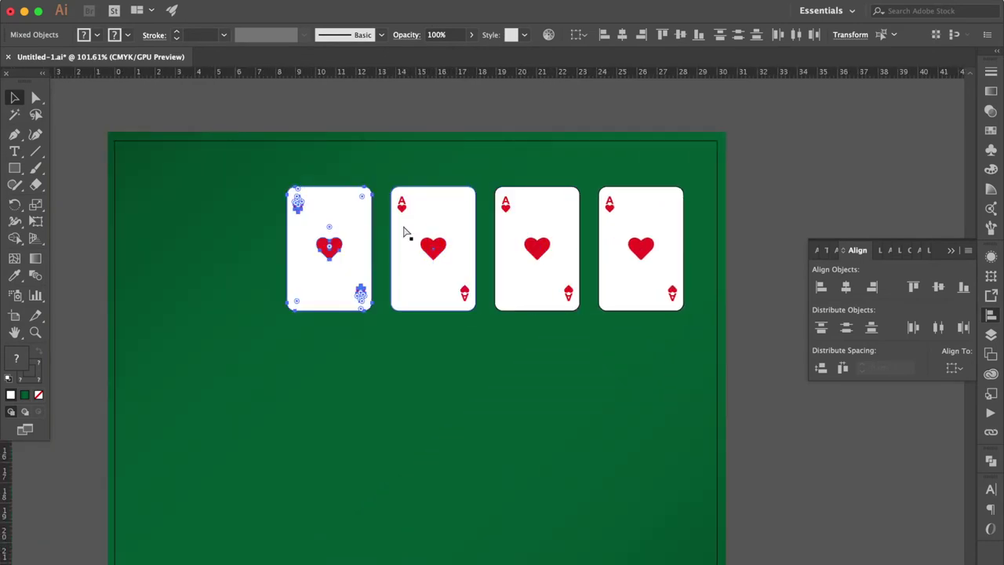
left_click(754, 173)
left_click_drag(494, 200, 580, 291)
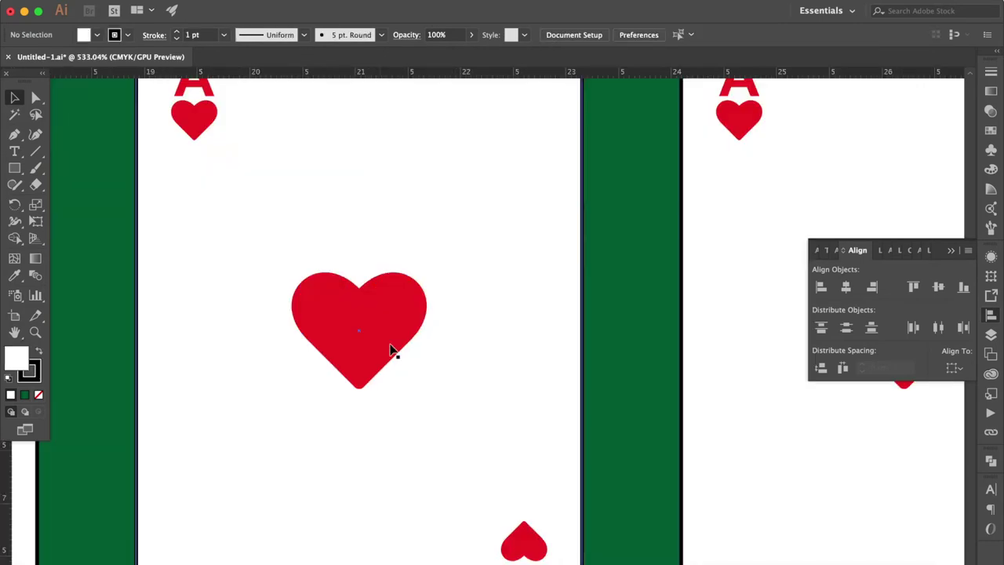
Step: Reflect the third card's centre heart across the horizontal axis so its point faces up
left_click(403, 313)
scroll(403, 314, "down", 2)
scroll(403, 313, "right", 2)
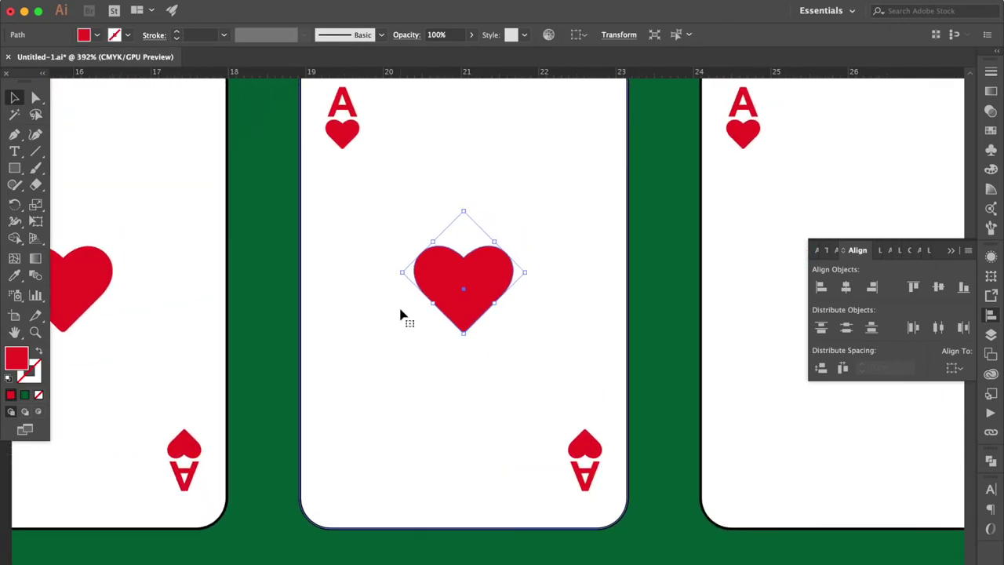
right_click(469, 267)
mouse_move(499, 483)
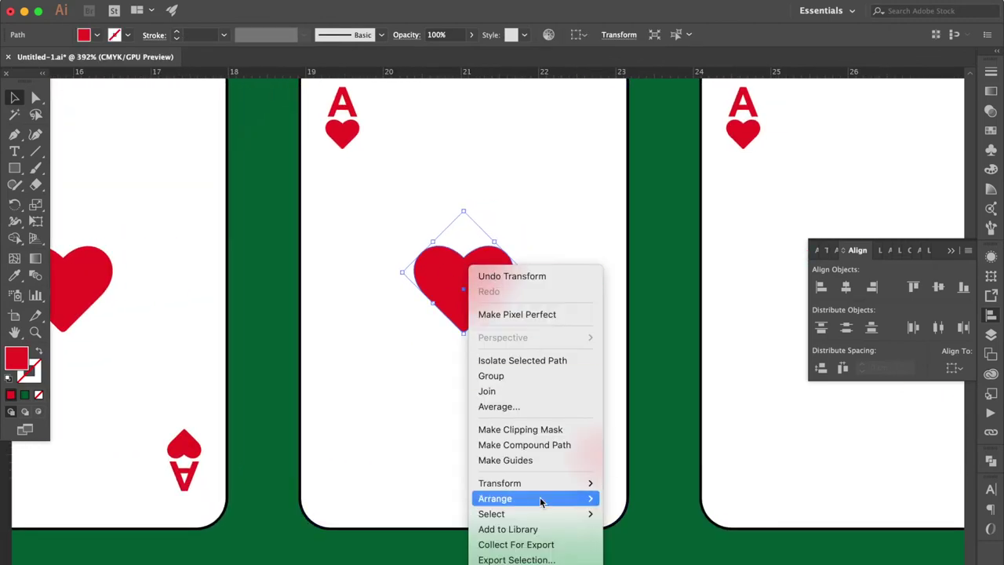
left_click(667, 517)
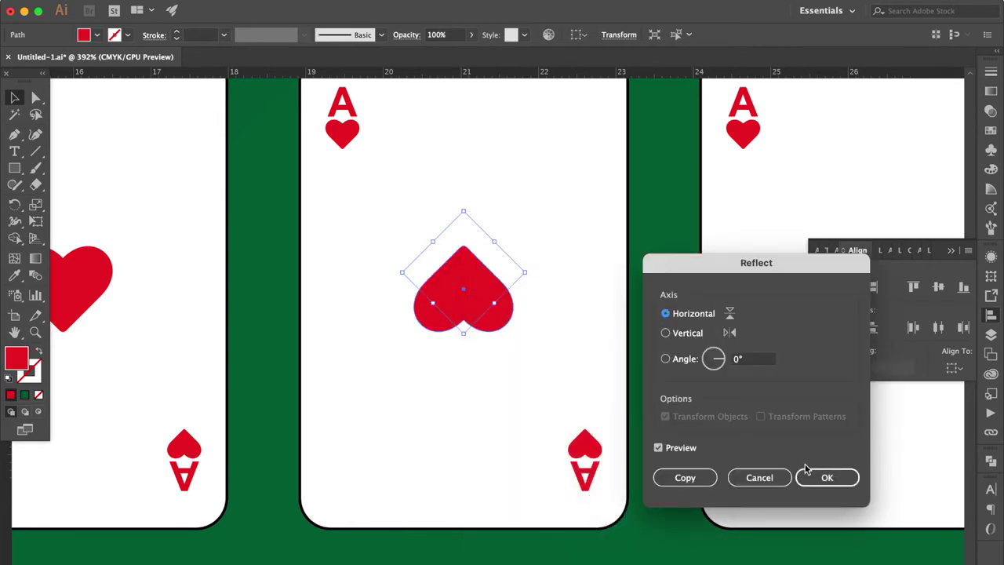
left_click(824, 477)
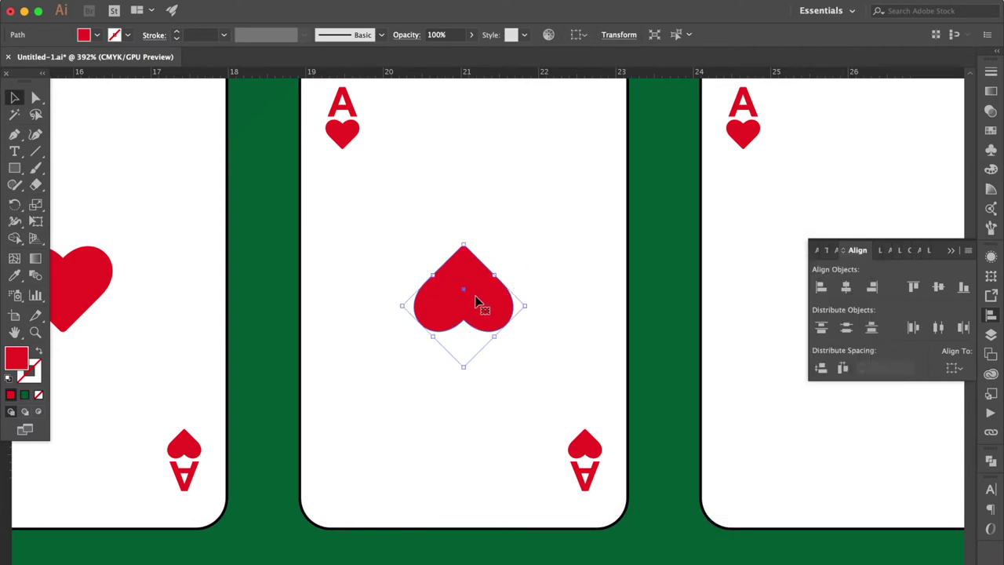
key("m")
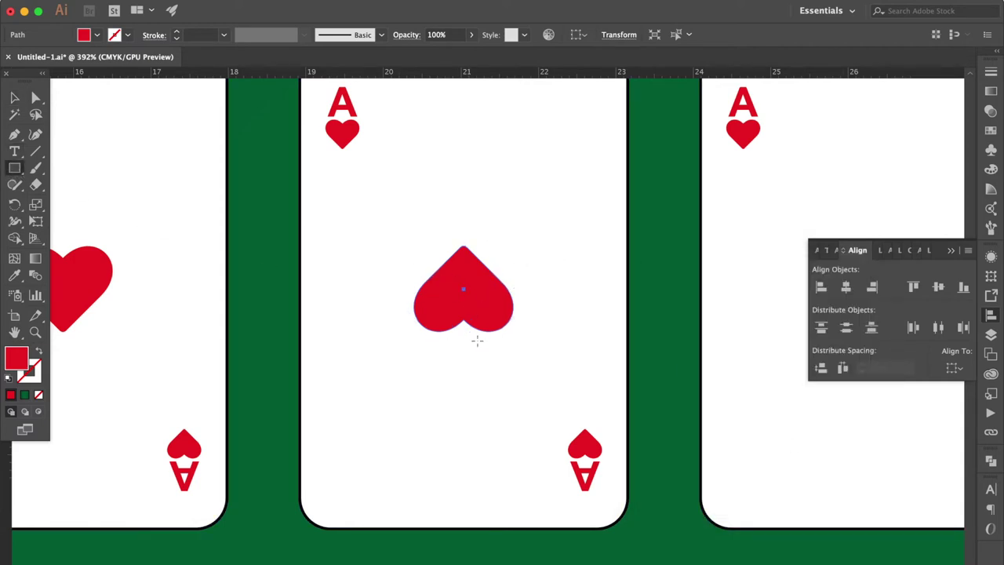
Step: Draw a red rectangle beneath the upturned heart
left_click_drag(442, 306, 496, 351)
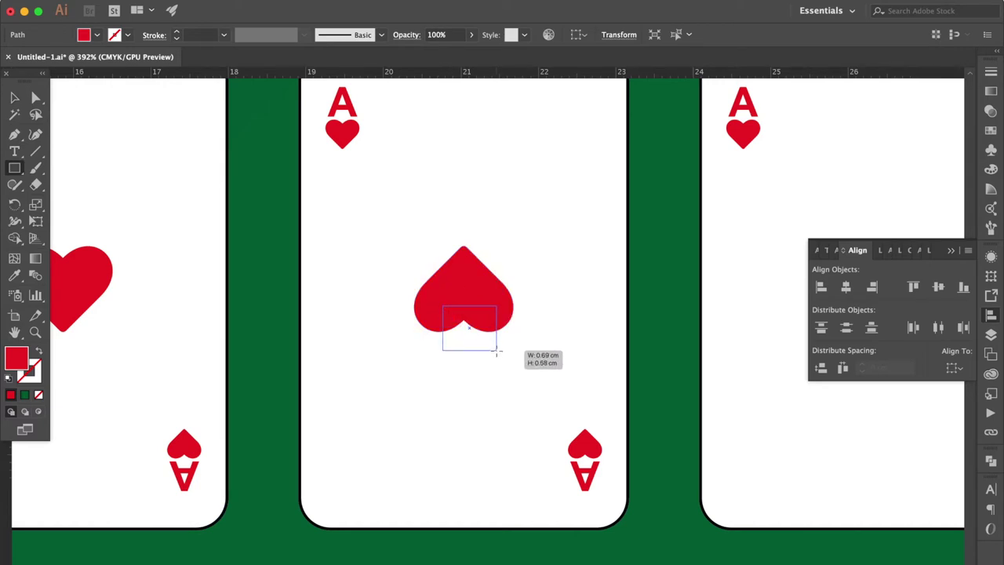
left_click_drag(495, 351, 497, 352)
scroll(497, 352, "up", 2)
scroll(497, 353, "up", 2)
scroll(498, 352, "up", 2)
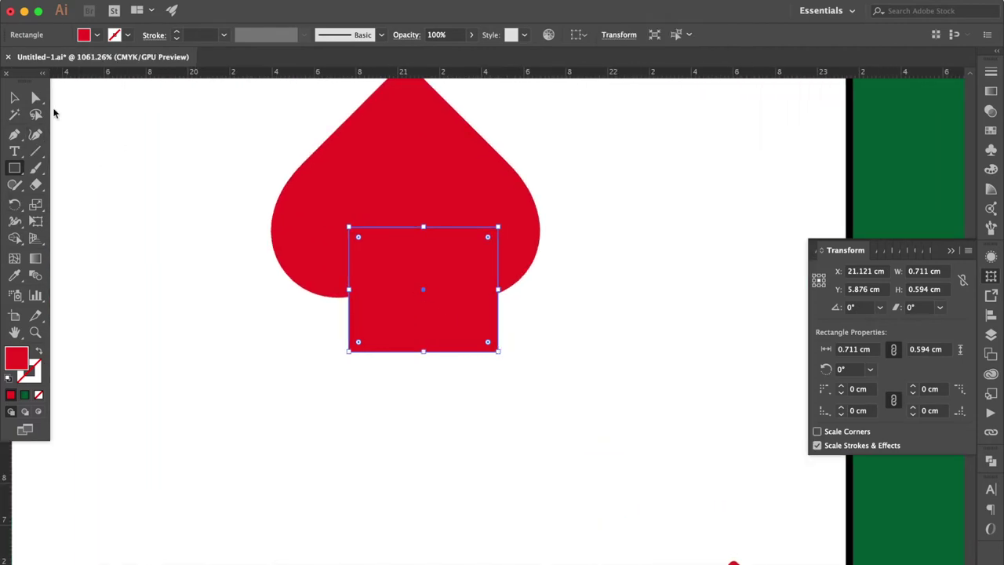
Step: Drag the rectangle's two top corners together at top centre to form a triangle
left_click(36, 99)
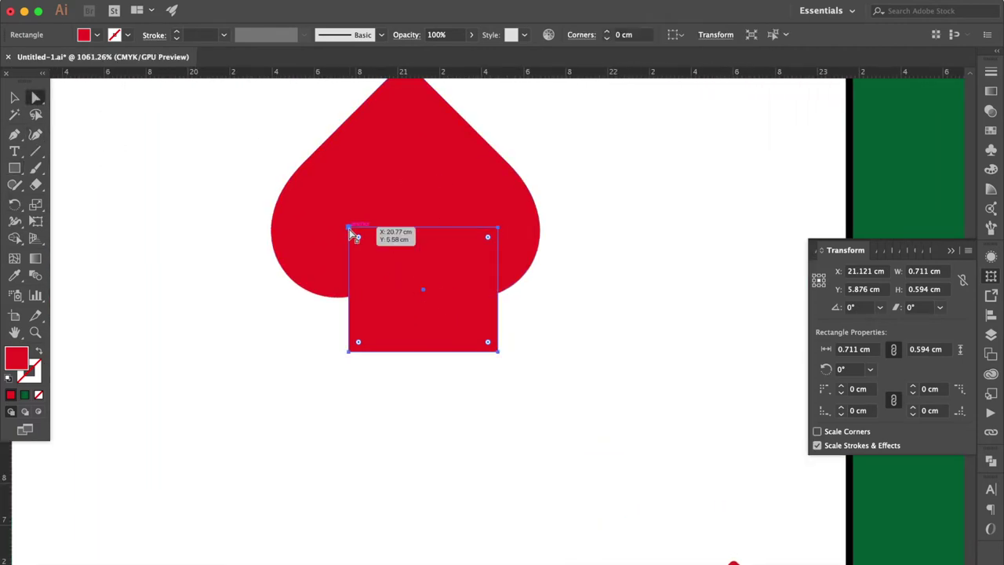
left_click(349, 228)
left_click_drag(350, 228, 410, 225)
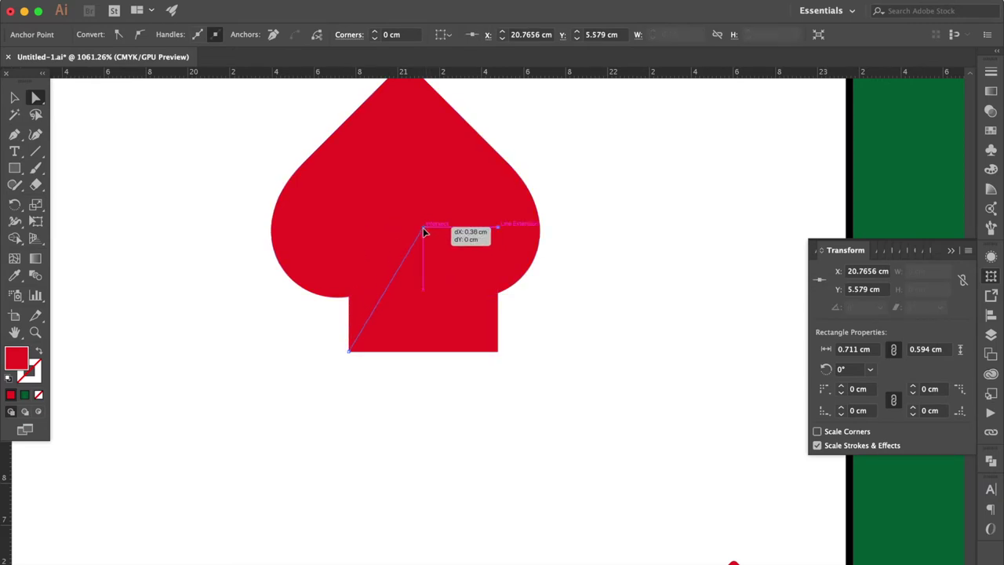
left_click_drag(409, 226, 424, 228)
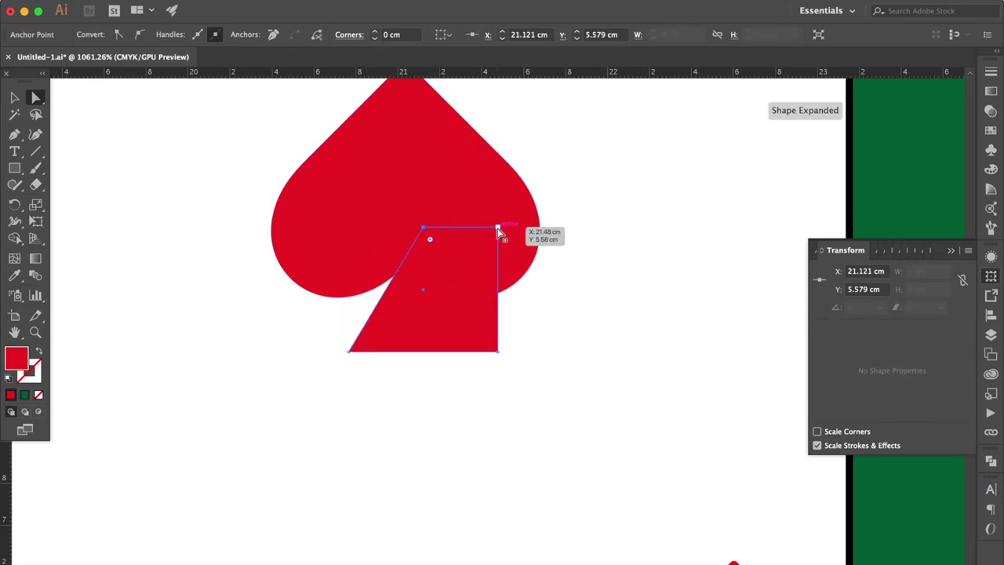
left_click_drag(497, 229, 423, 228)
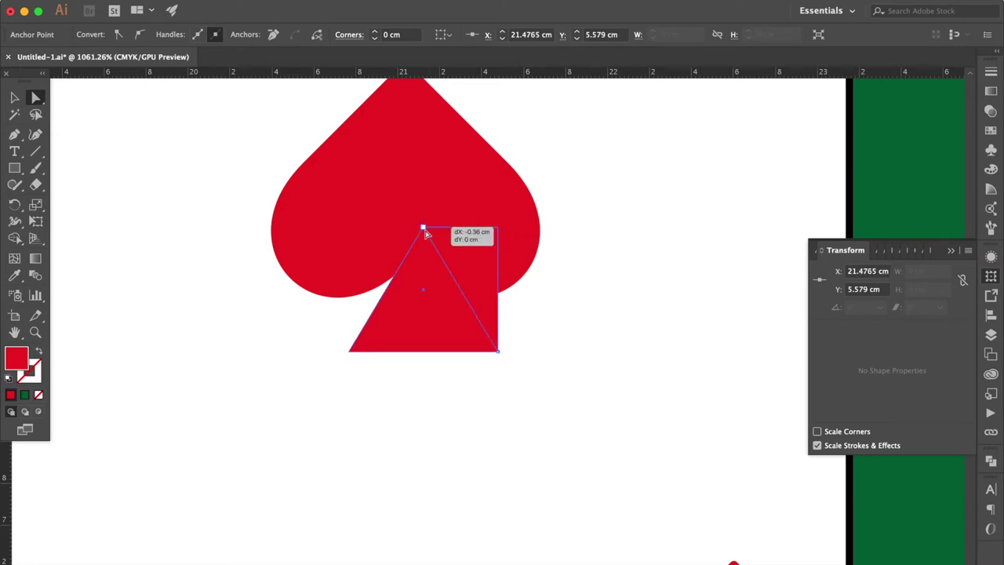
key("v")
key("ctrl+plus")
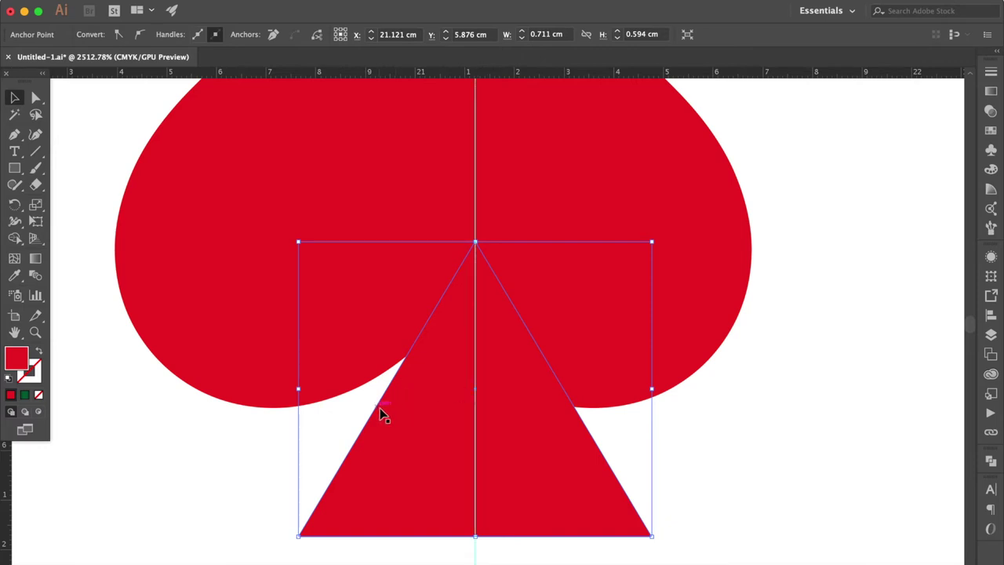
left_click(14, 135)
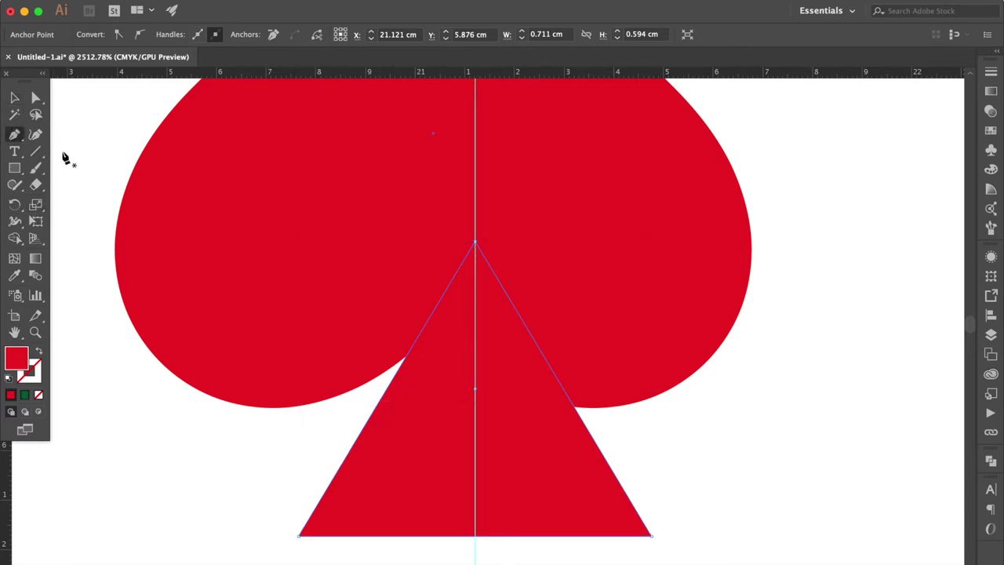
Step: Bend both triangle sides into inward curves so the stem flares at the base
left_click_drag(393, 390, 434, 410)
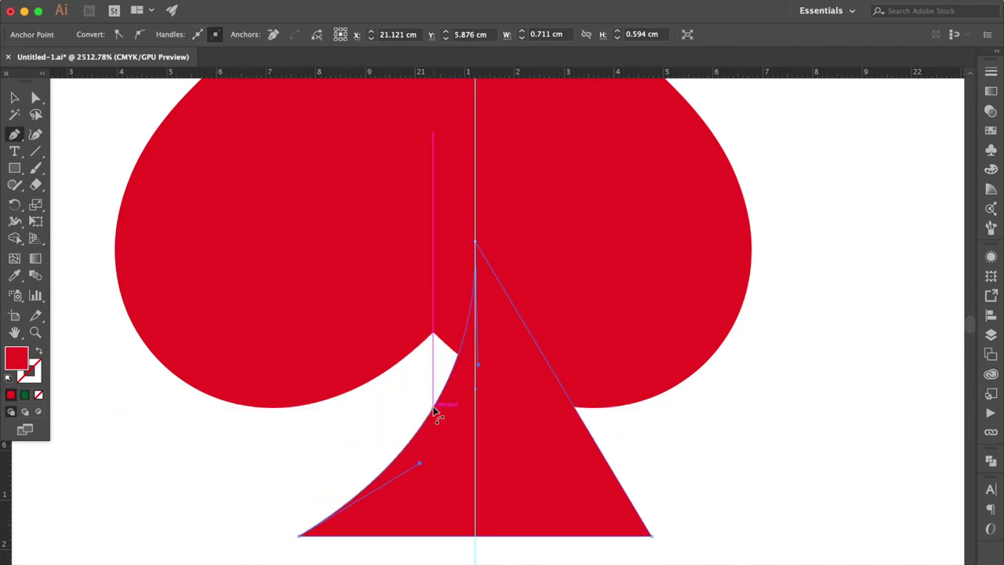
mouse_move(575, 413)
left_mouse_down()
mouse_move(512, 412)
mouse_move(525, 411)
left_mouse_up()
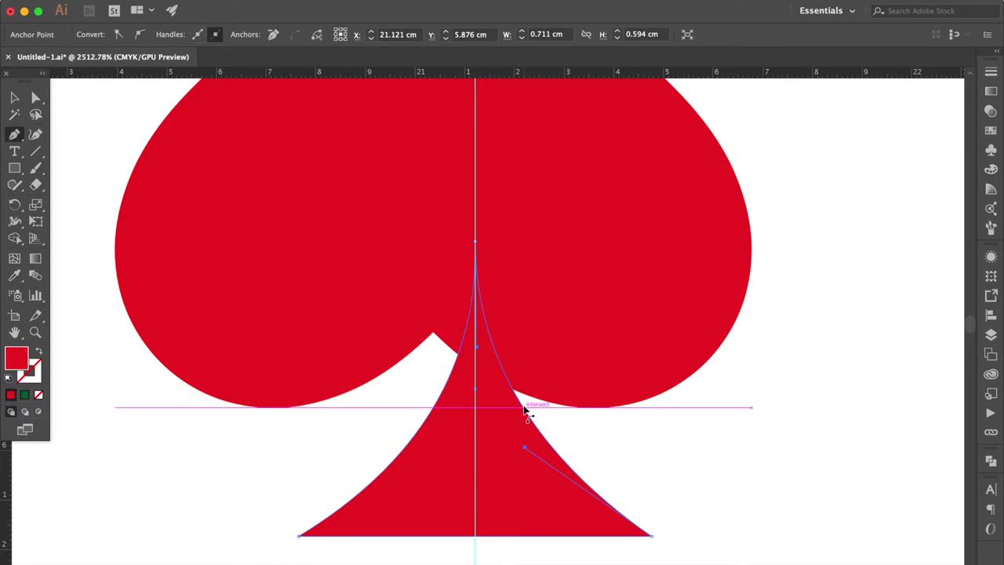
left_click(16, 94)
Step: Move the flared stem up and centre it under the upturned heart
left_click_drag(478, 391, 433, 336)
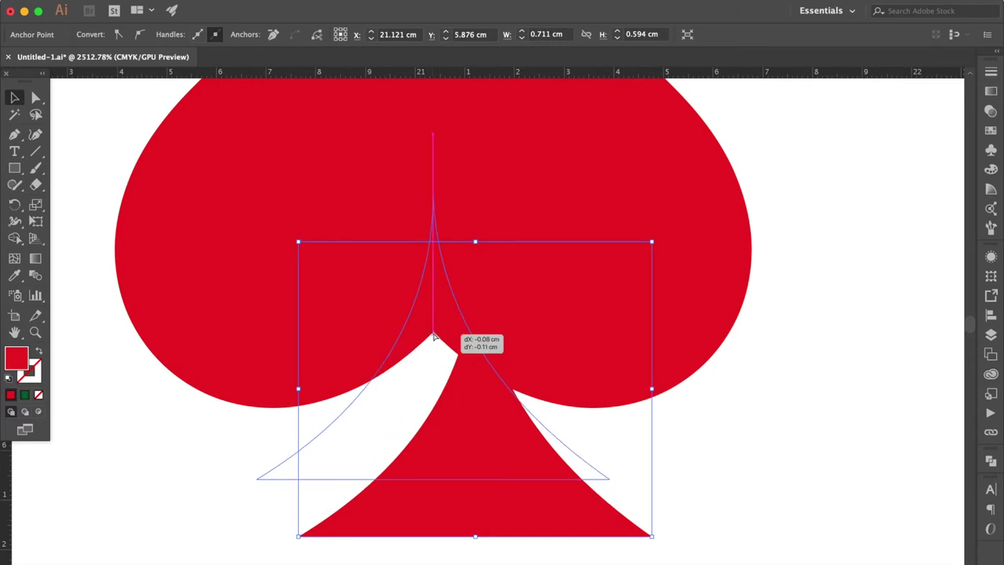
left_click_drag(433, 336, 432, 333)
left_click_drag(457, 403, 461, 483)
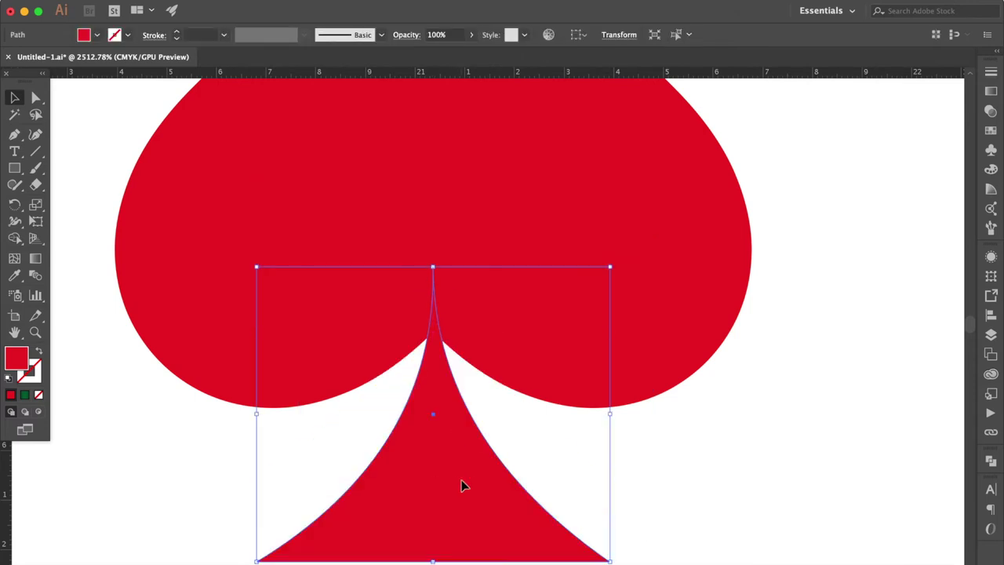
scroll(462, 484, "down", 5)
left_click_drag(462, 481, 448, 476)
left_click(476, 353)
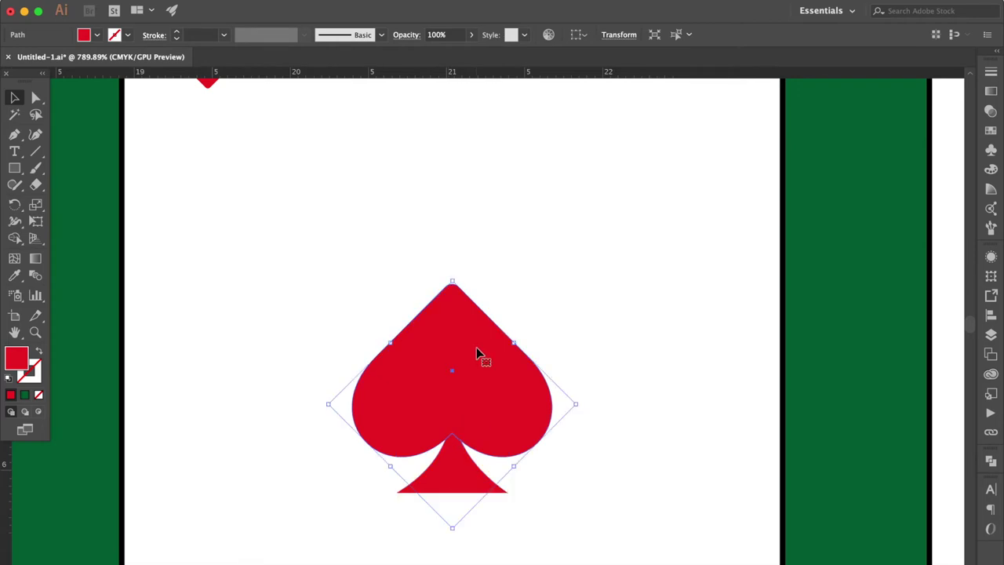
Step: Drag the spade's top anchor upward to keep its tip sharp
left_click(35, 96)
left_click(453, 295)
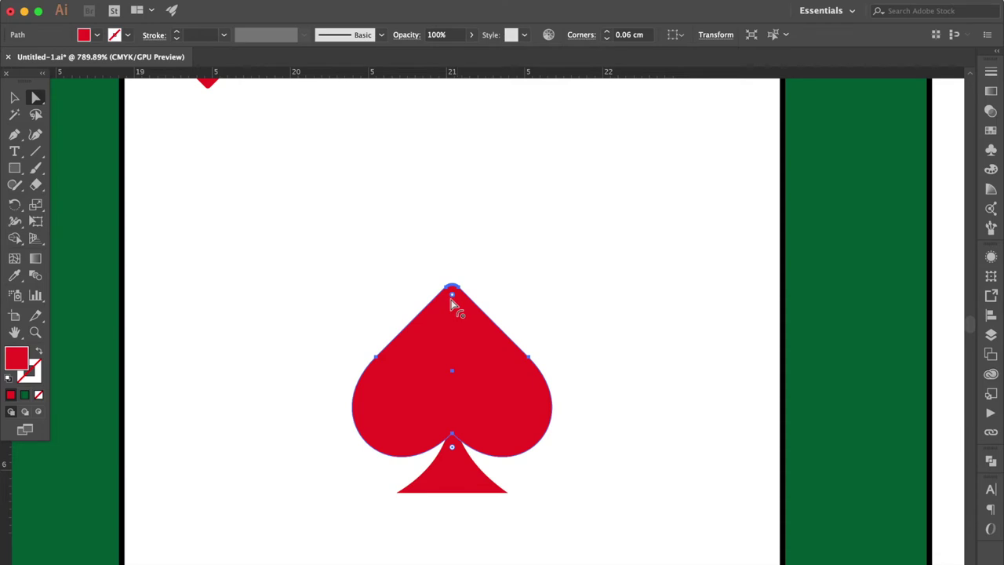
left_click_drag(453, 298, 454, 231)
left_click(14, 96)
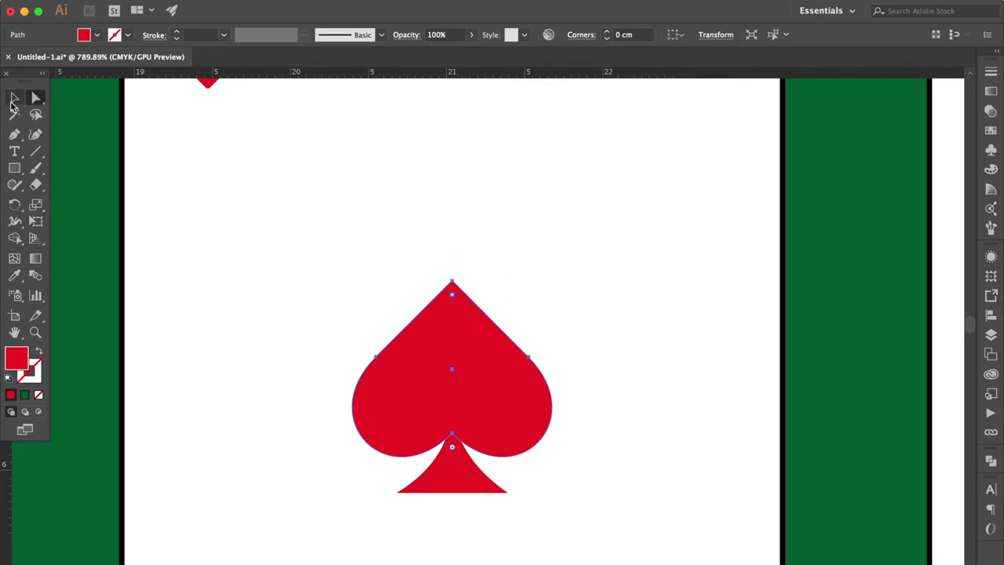
Step: Nudge the stem into place and drag a spare stem copy to the left
left_click(361, 347)
left_click(457, 484)
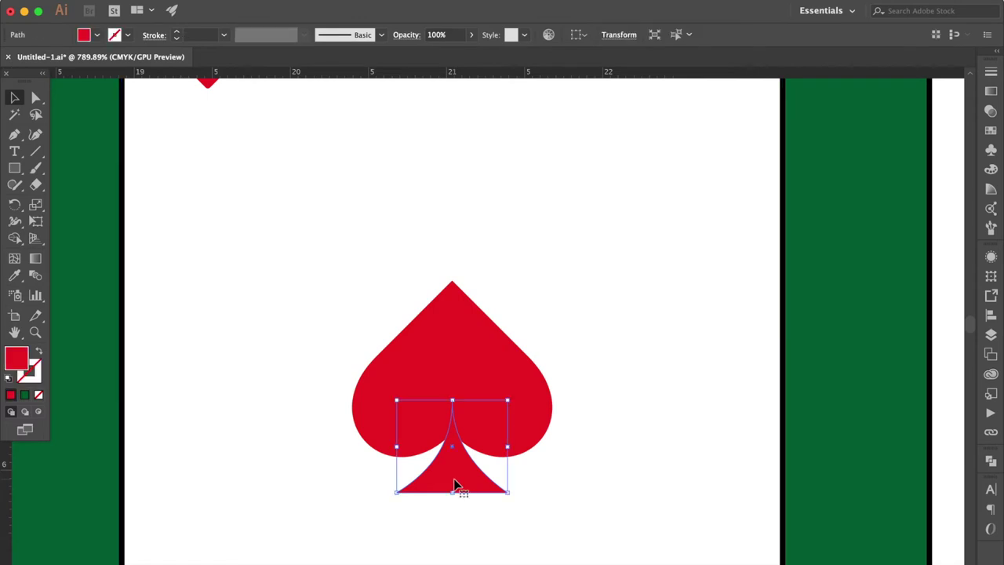
scroll(455, 484, "up", 3)
scroll(455, 484, "up", 3)
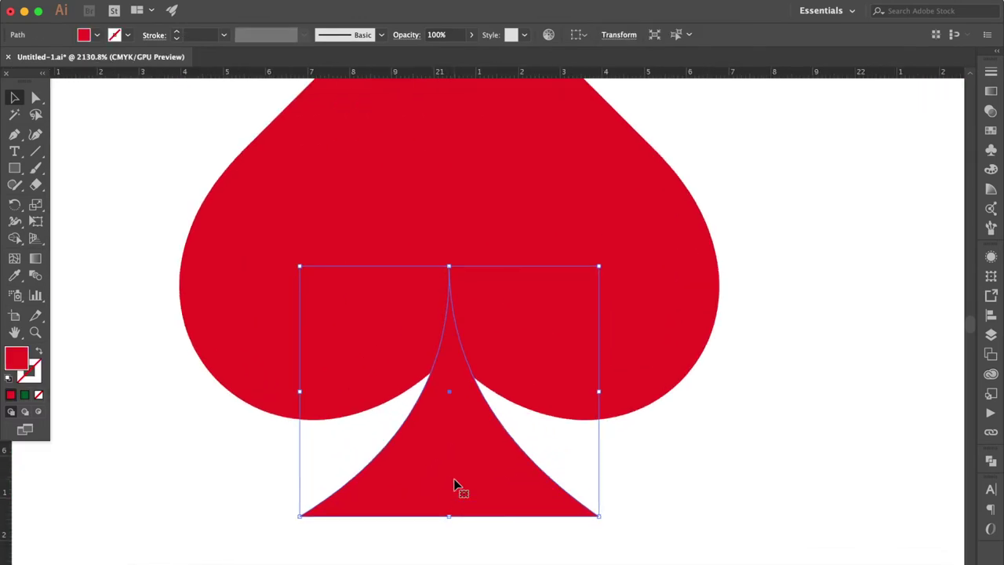
left_click_drag(459, 470, 460, 471)
scroll(459, 471, "down", 2)
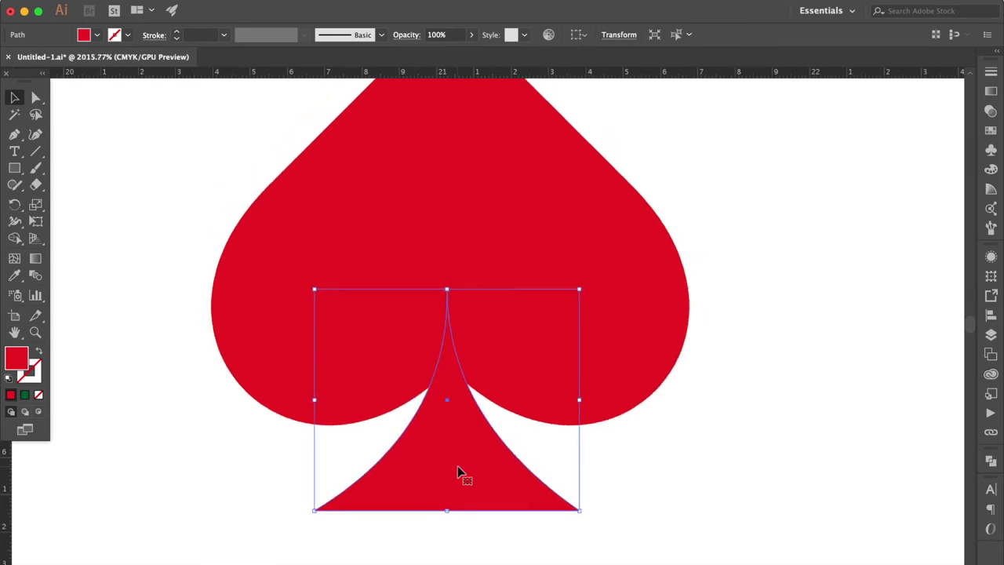
scroll(461, 473, "down", 3)
scroll(468, 459, "down", 1)
left_click_drag(474, 479, 251, 480)
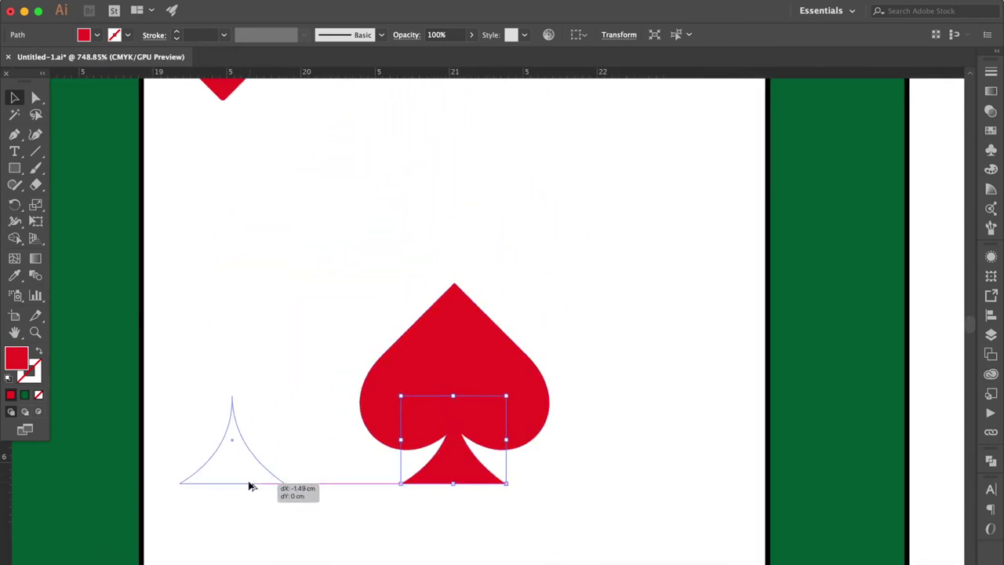
Step: Unite the heart and stem into one spade with the Shape Builder
left_click(469, 459)
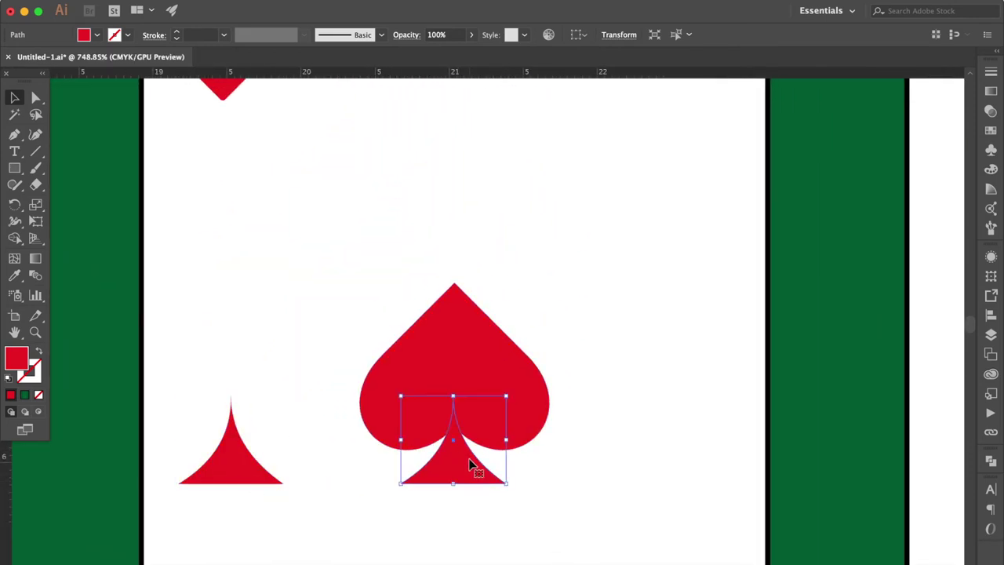
left_click(452, 374, "shift")
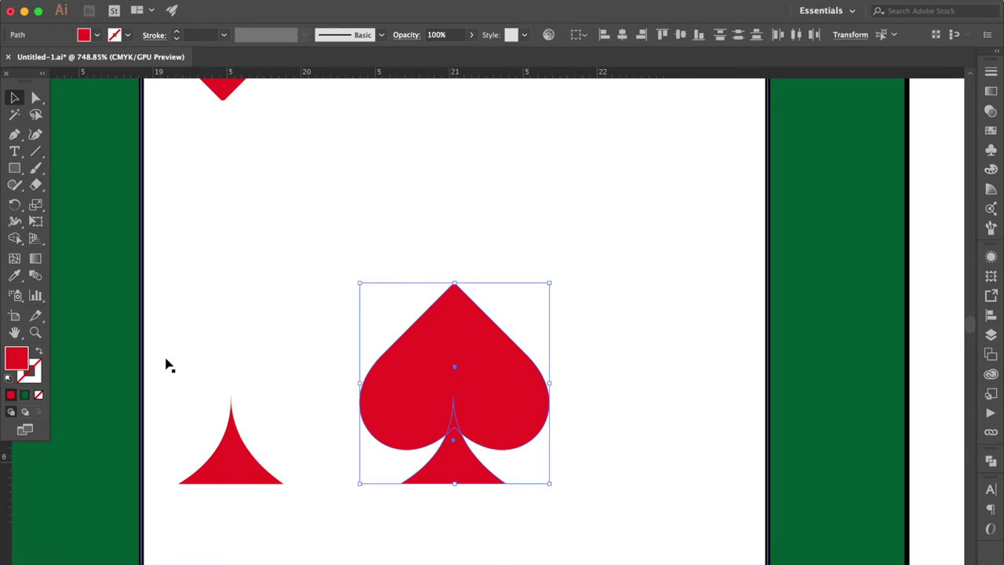
left_click(14, 238)
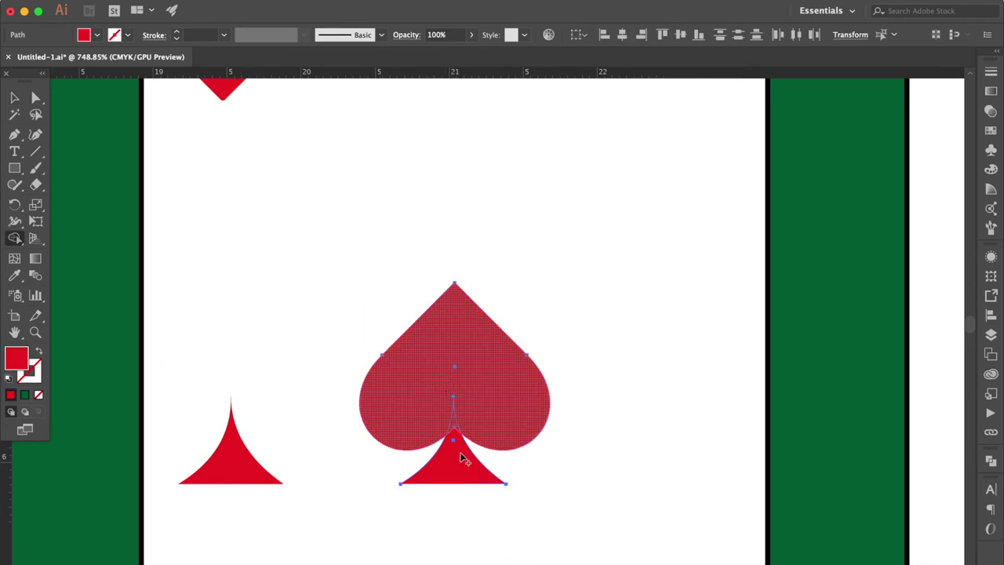
left_click_drag(453, 430, 464, 478)
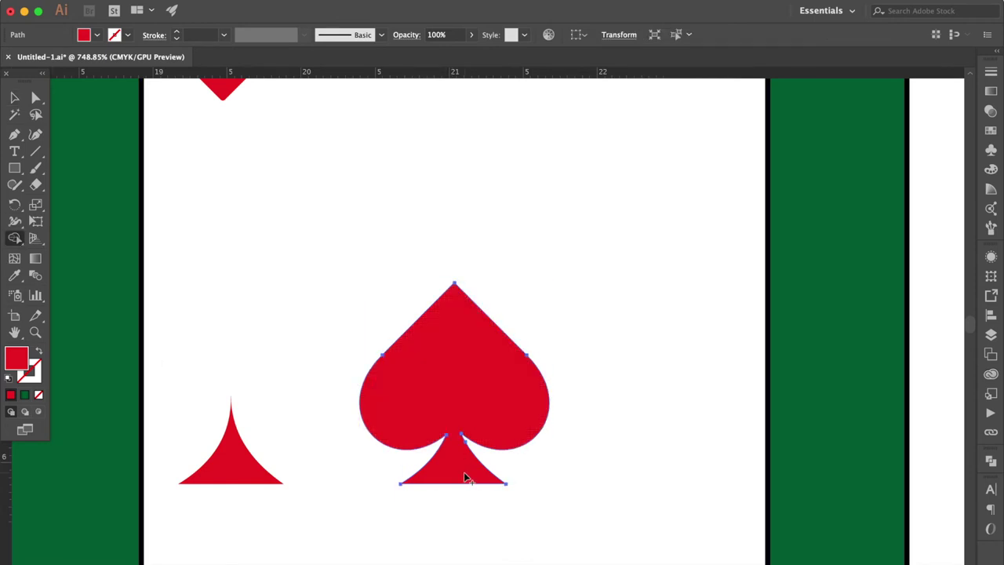
left_click(996, 133)
key("v")
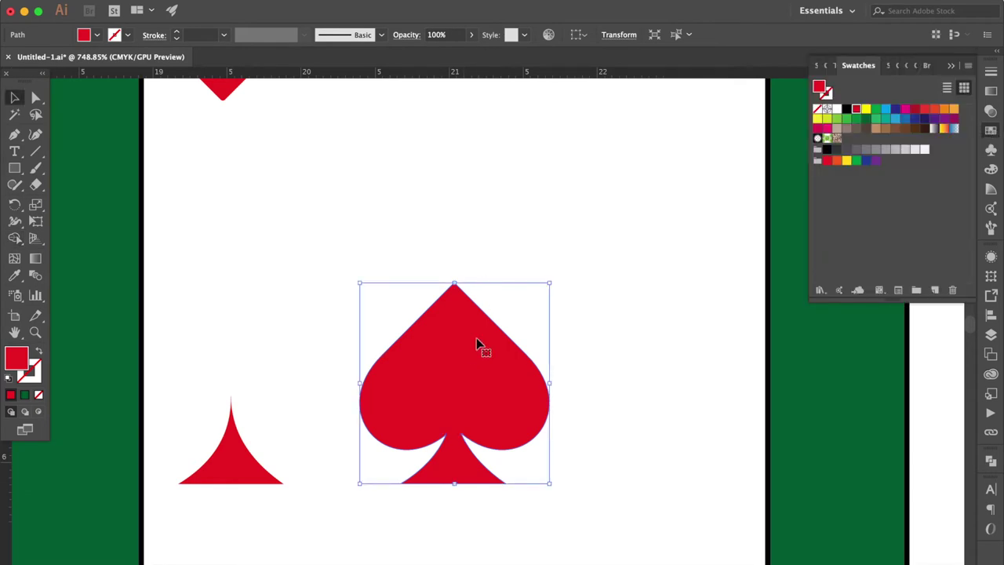
Step: Fill the spade black and shrink it slightly
left_click(847, 108)
scroll(400, 406, "down", 3)
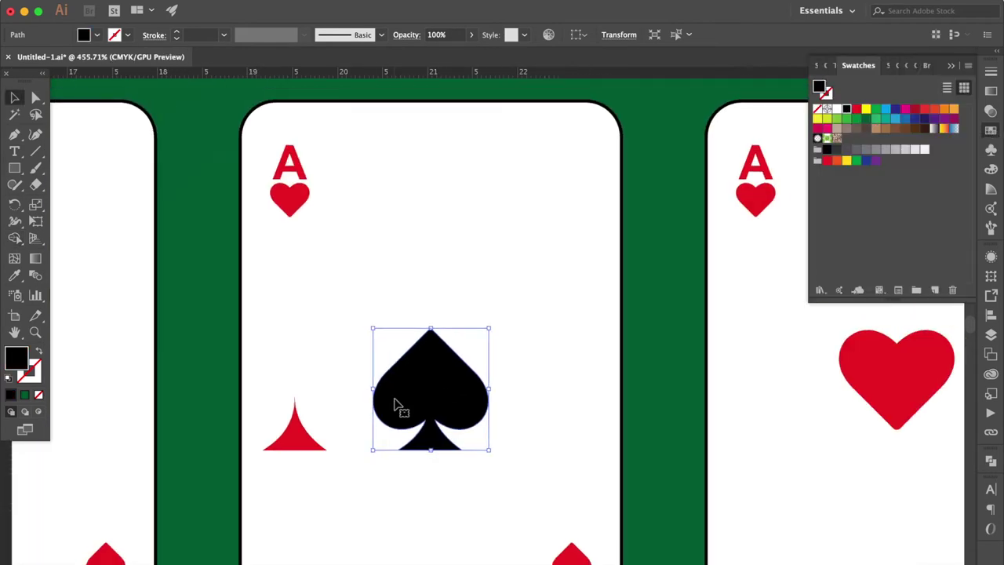
scroll(396, 405, "down", 2)
scroll(408, 416, "down", 1)
left_click_drag(418, 431, 419, 423)
Step: Copy the spade upward and shift the middle card background right
left_click_drag(419, 377, 418, 271)
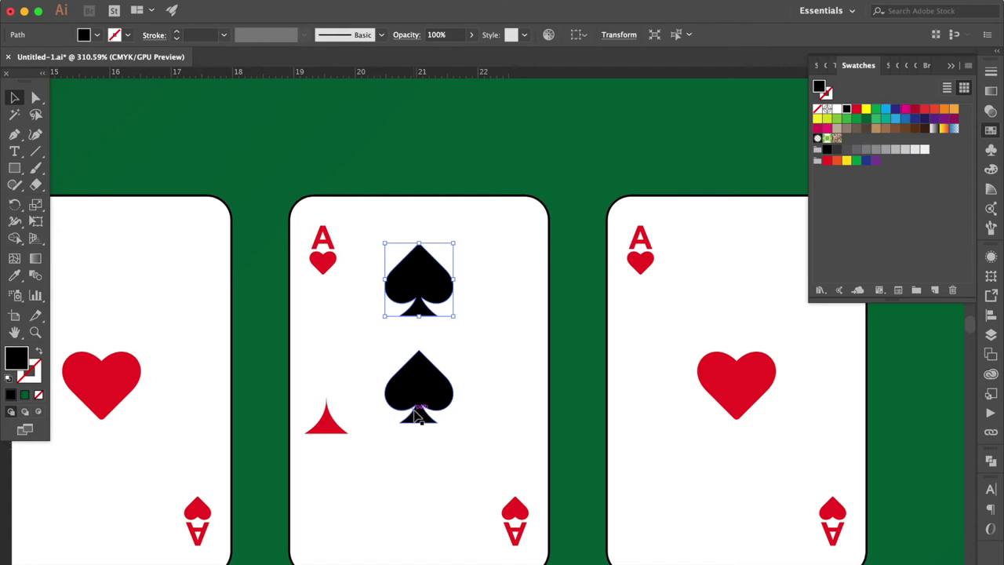
left_click(334, 358)
left_click_drag(334, 359, 367, 359)
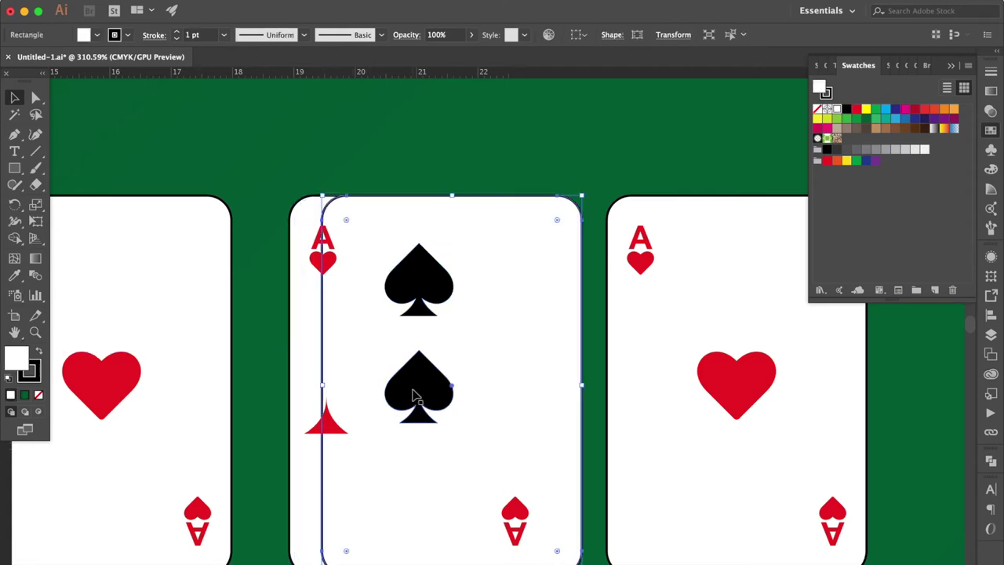
Step: Horizontally centre the card and lower spade, then adjust their positions
left_click(415, 396, "shift")
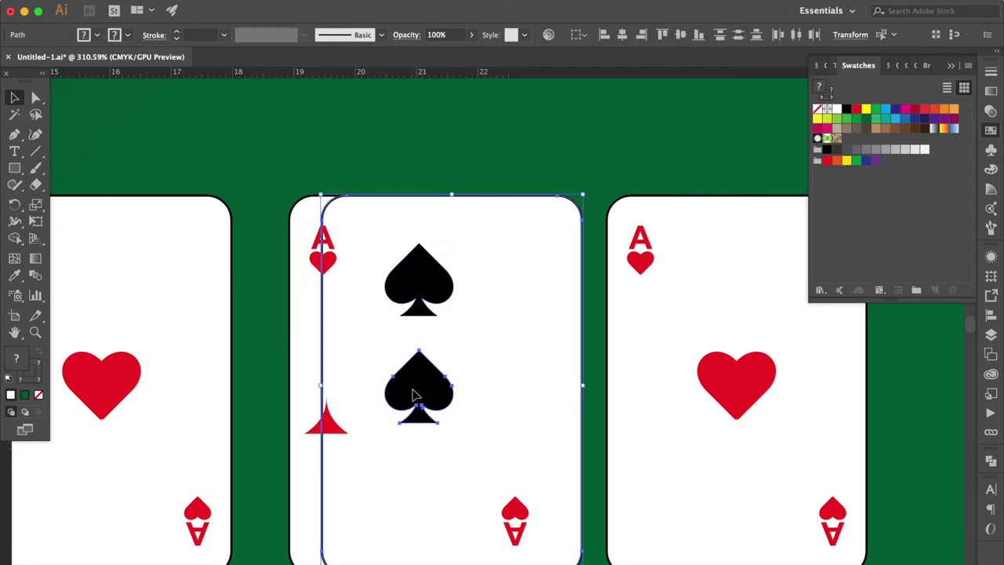
left_click(990, 316)
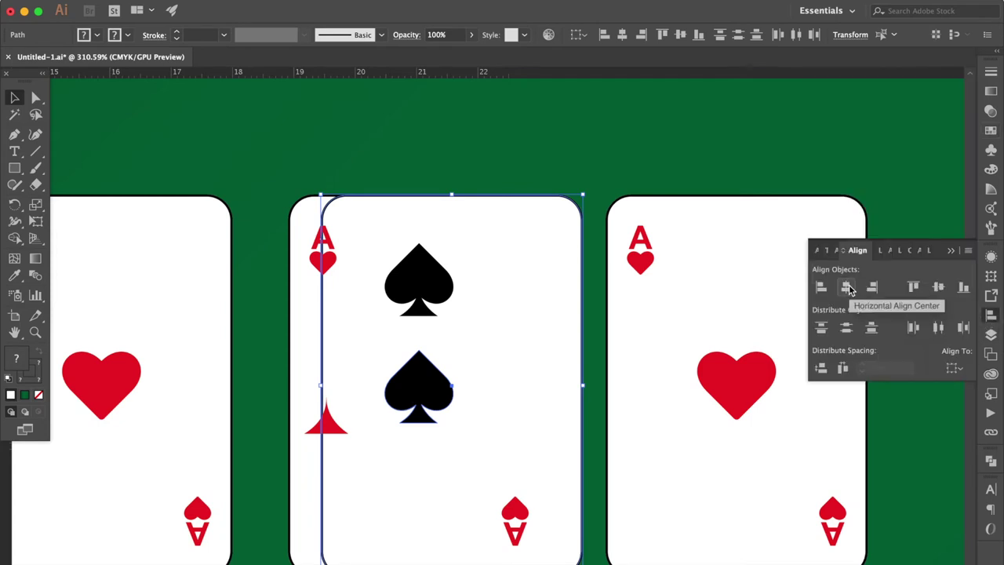
left_click(847, 288)
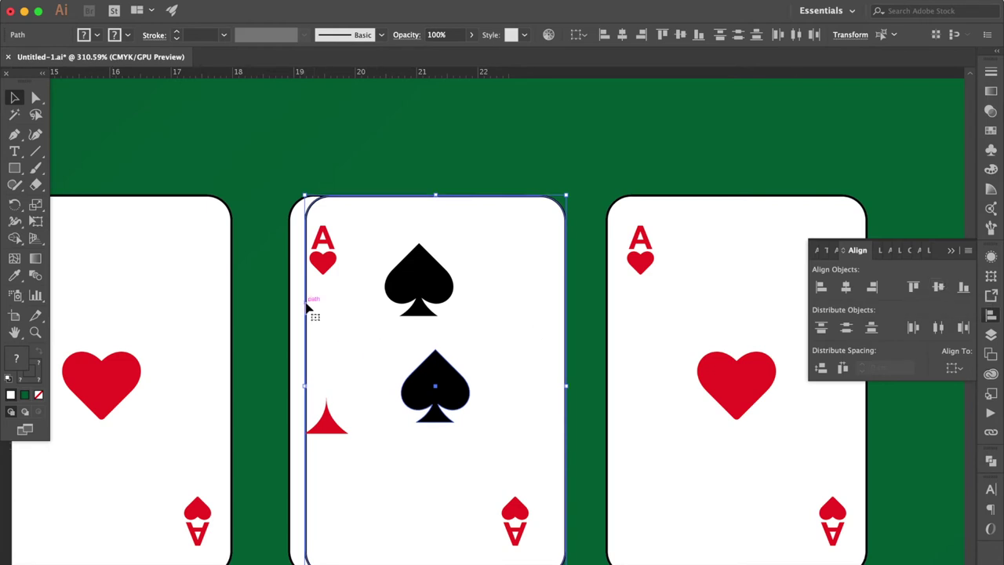
left_click_drag(305, 308, 289, 308)
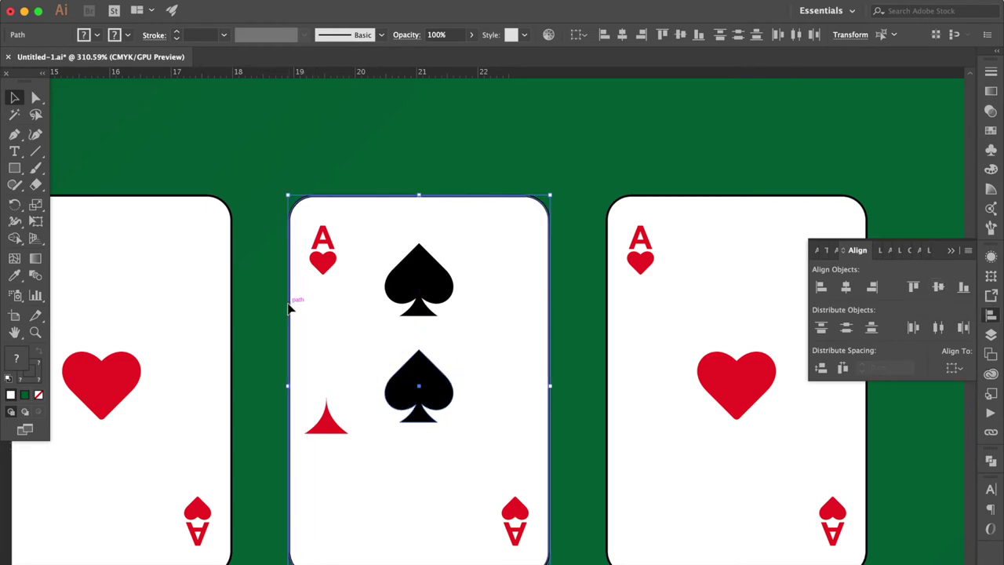
left_click_drag(420, 411, 420, 414)
left_click_drag(506, 231, 508, 203)
Step: In Outline view, realign the card outline and inner shape with the top edge
key("ctrl+y")
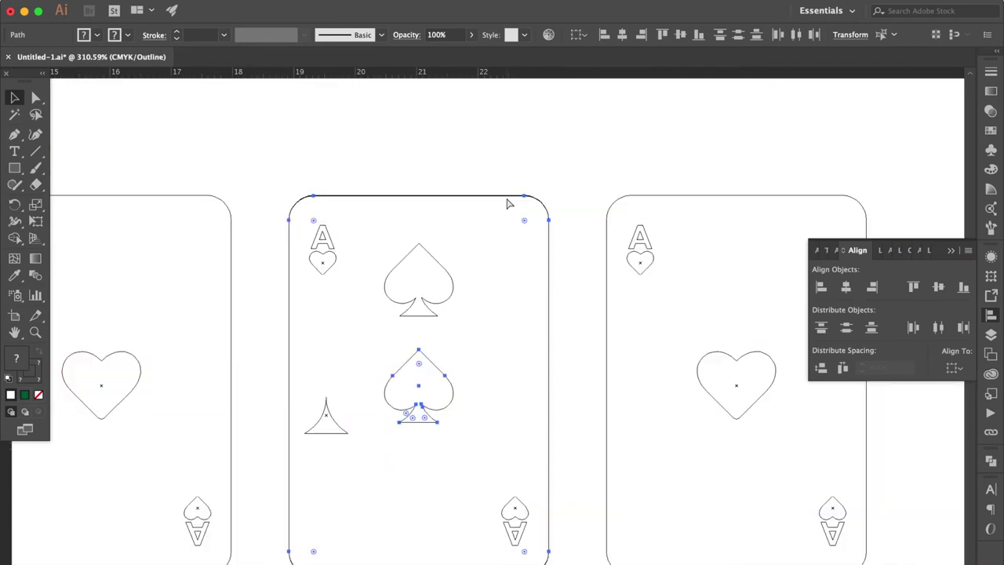
scroll(506, 202, "up", 3)
left_click_drag(336, 493, 339, 516)
scroll(541, 248, "up", 3)
left_click_drag(542, 201, 544, 163)
key("ctrl+y")
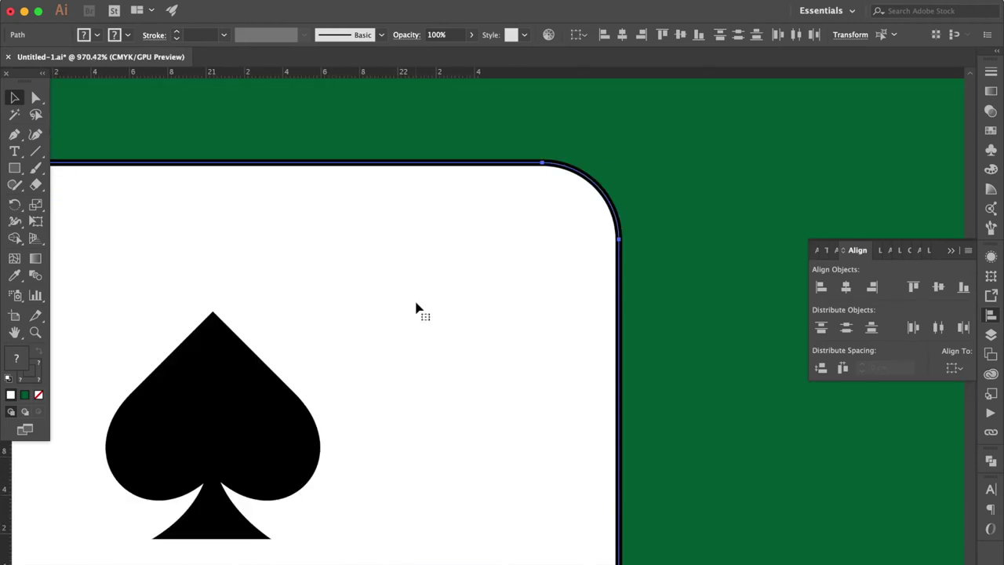
Step: Move the upper spade copy to the card's top-left corner index
scroll(416, 308, "down", 5)
scroll(416, 307, "left", 3)
scroll(416, 307, "down", 5)
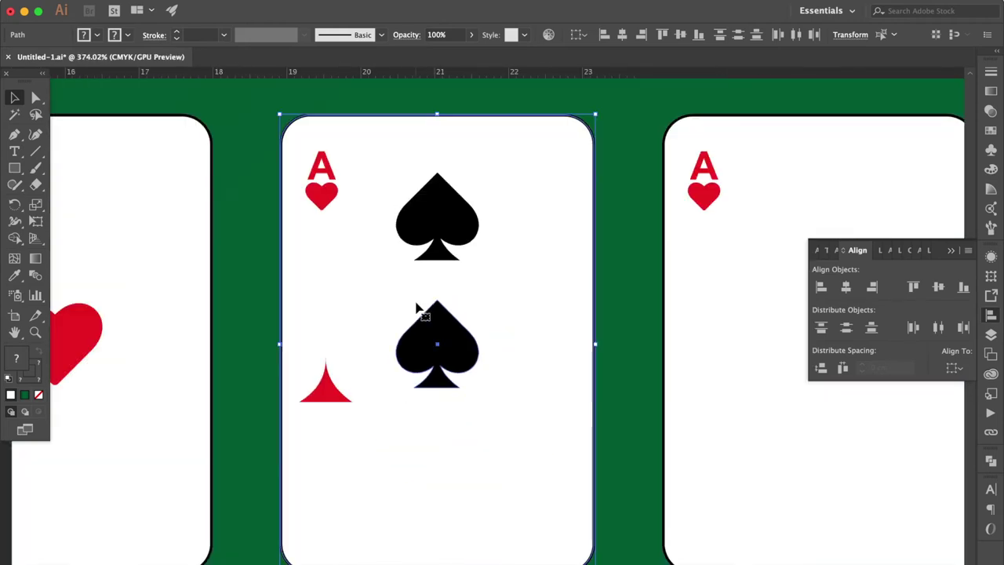
left_click(621, 236)
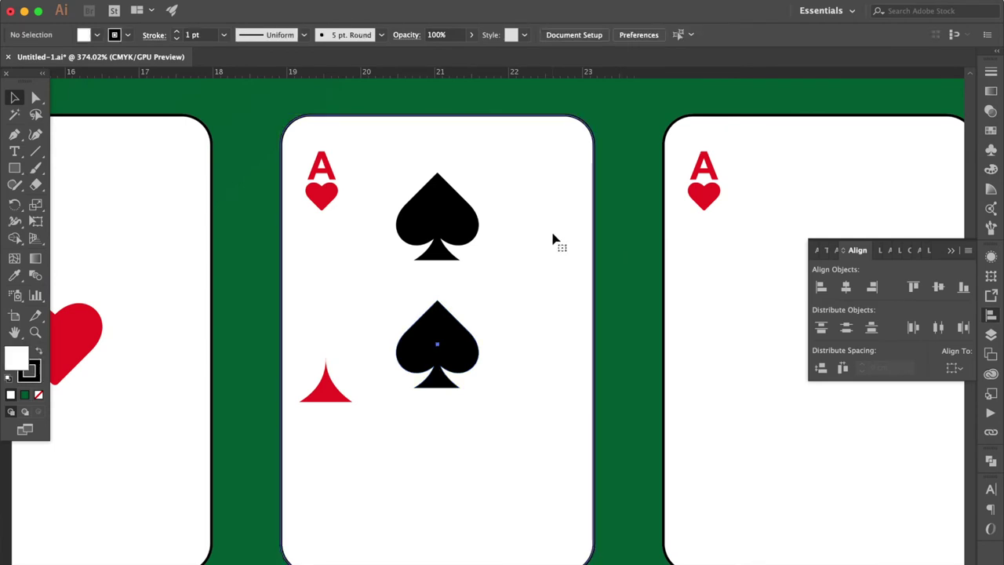
mouse_move(427, 226)
left_mouse_down()
mouse_move(355, 233)
mouse_move(355, 196)
left_mouse_up()
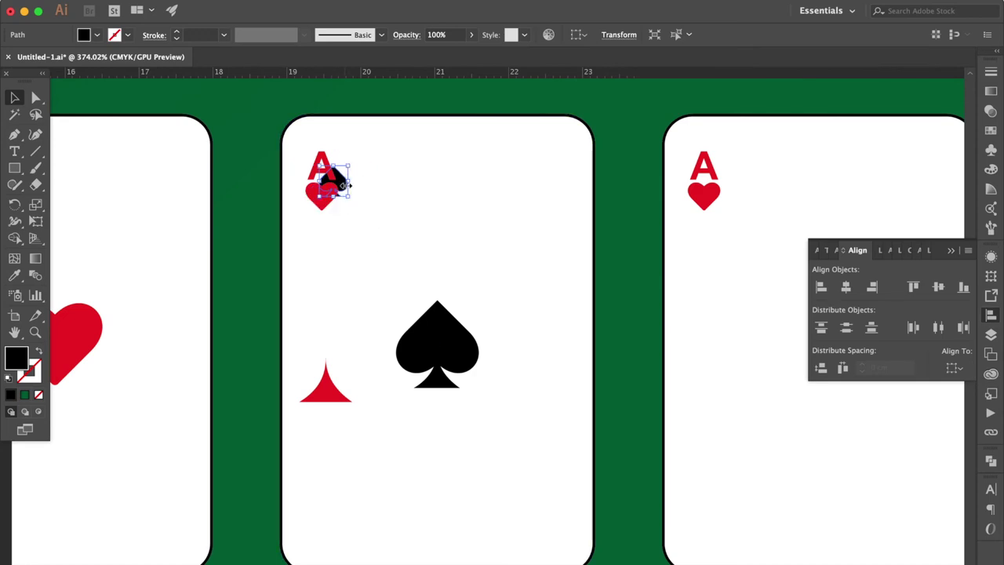
Step: Place the small spade over the corner heart and delete the red heart
scroll(345, 185, "up", 3)
scroll(345, 185, "up", 2)
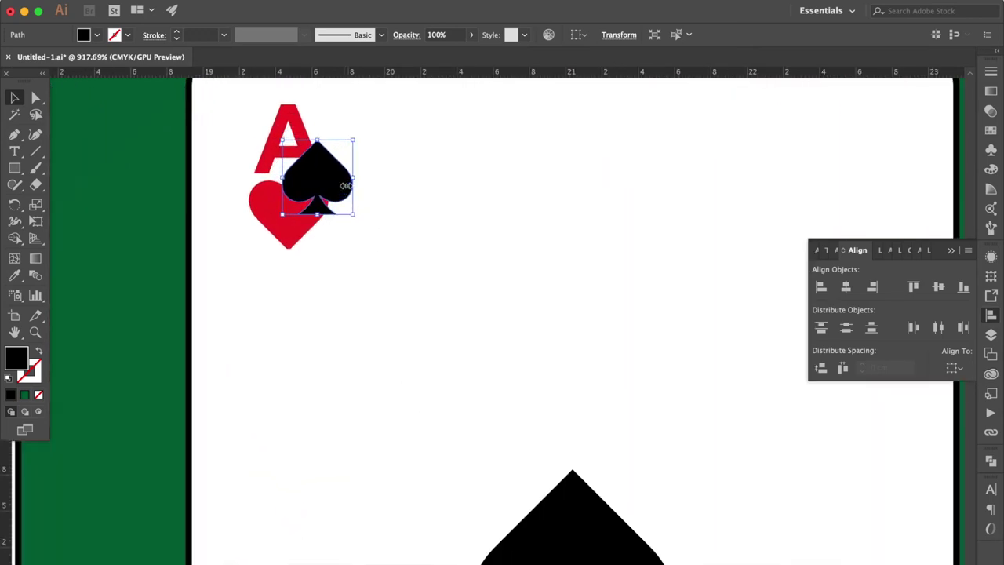
left_click_drag(311, 181, 282, 225)
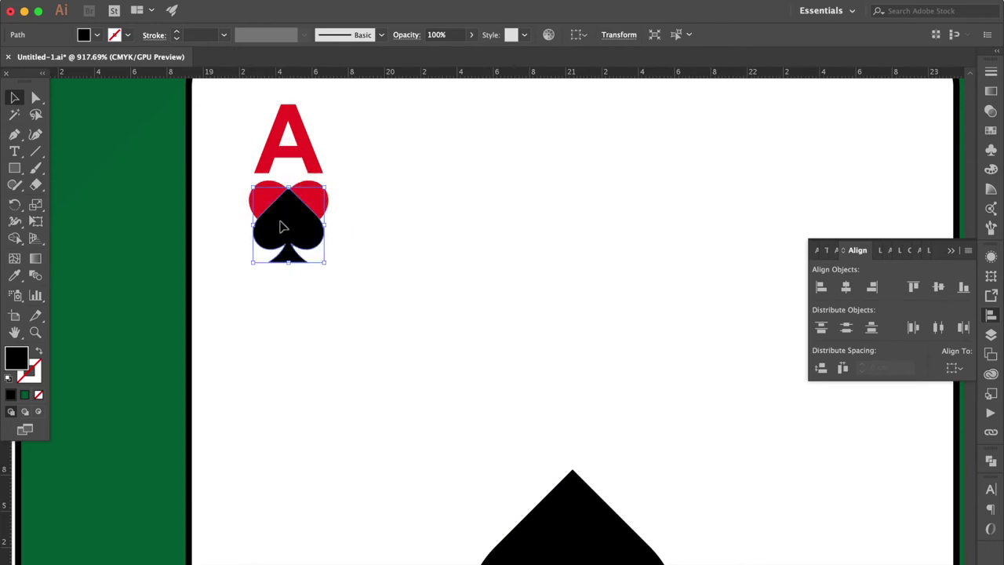
left_click(318, 195)
left_click(403, 183)
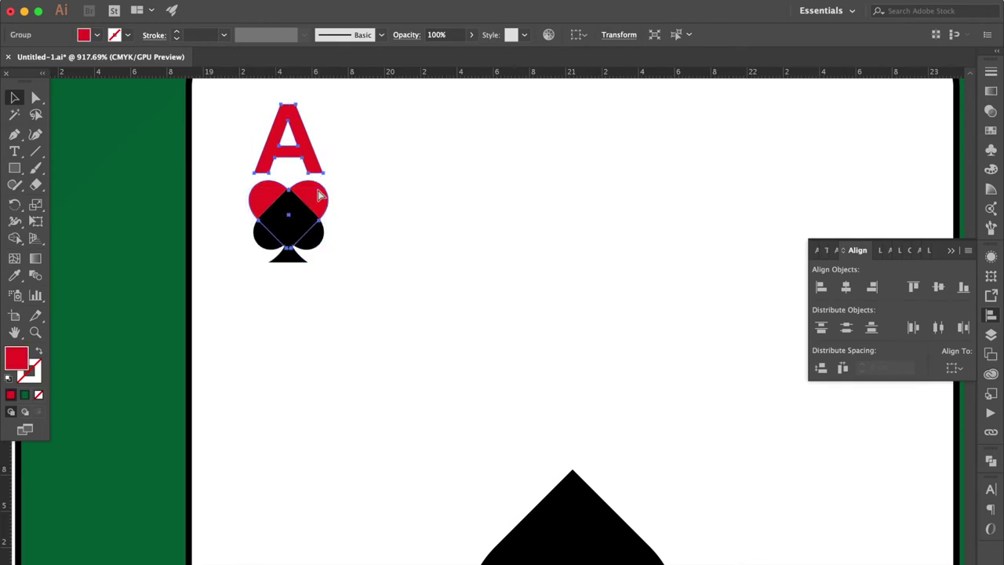
left_click(314, 197)
left_click(312, 196)
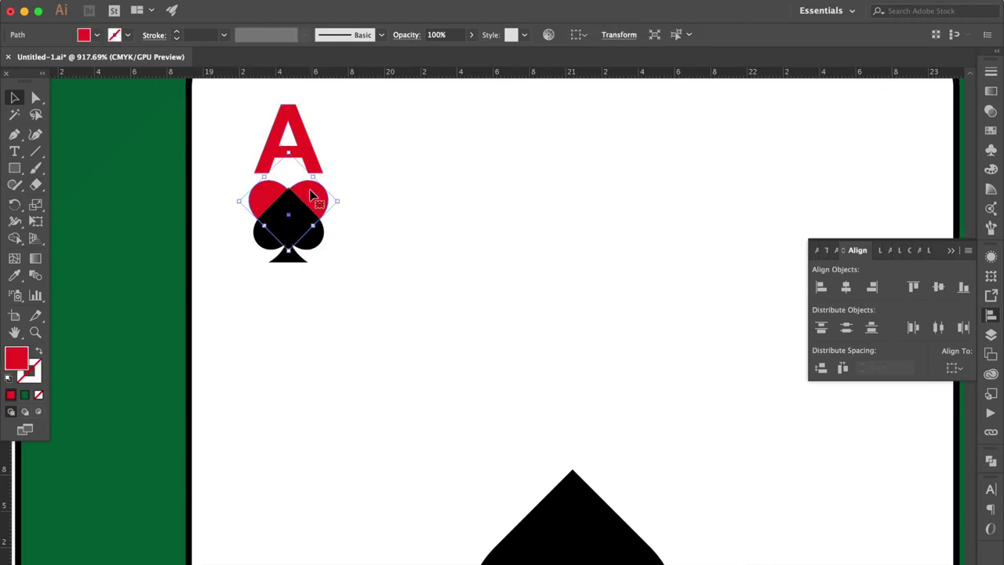
key("Delete")
Step: Fill the corner A black and nudge the small spade beneath it
left_click(310, 151)
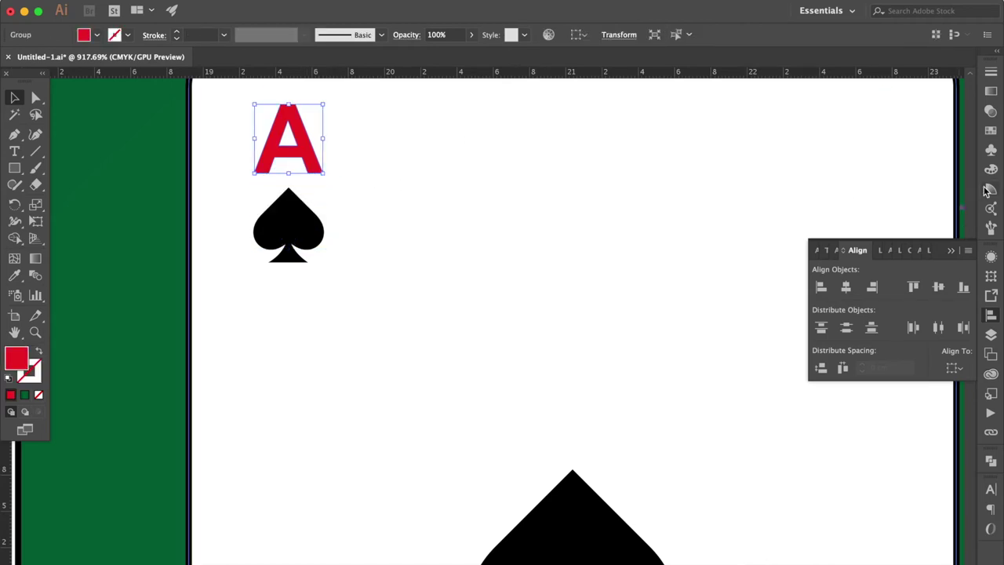
left_click(989, 132)
left_click(848, 110)
left_click(307, 229)
key("Up")
key("Up")
key("Down")
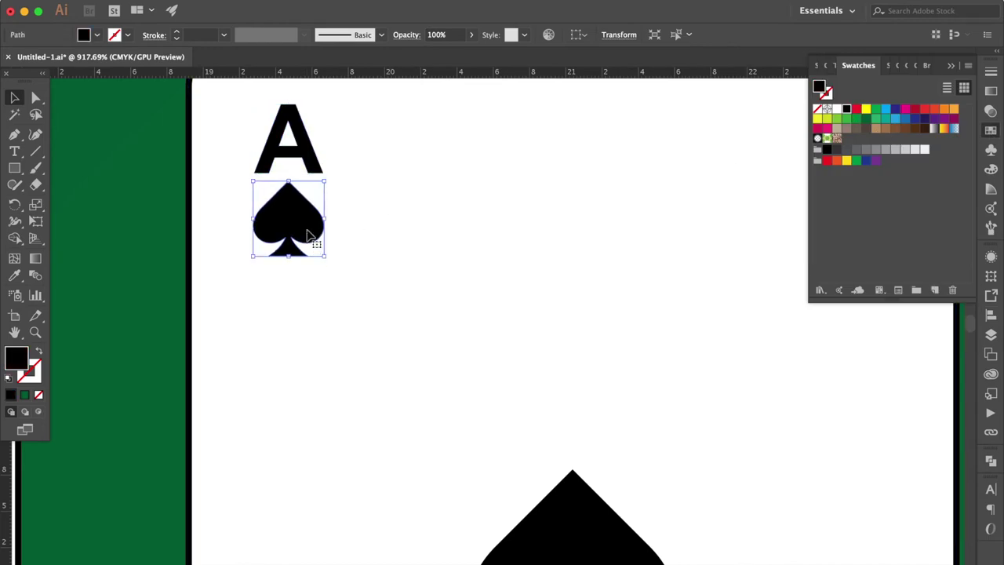
scroll(307, 234, "down", 4)
scroll(306, 233, "down", 2)
scroll(307, 234, "down", 2)
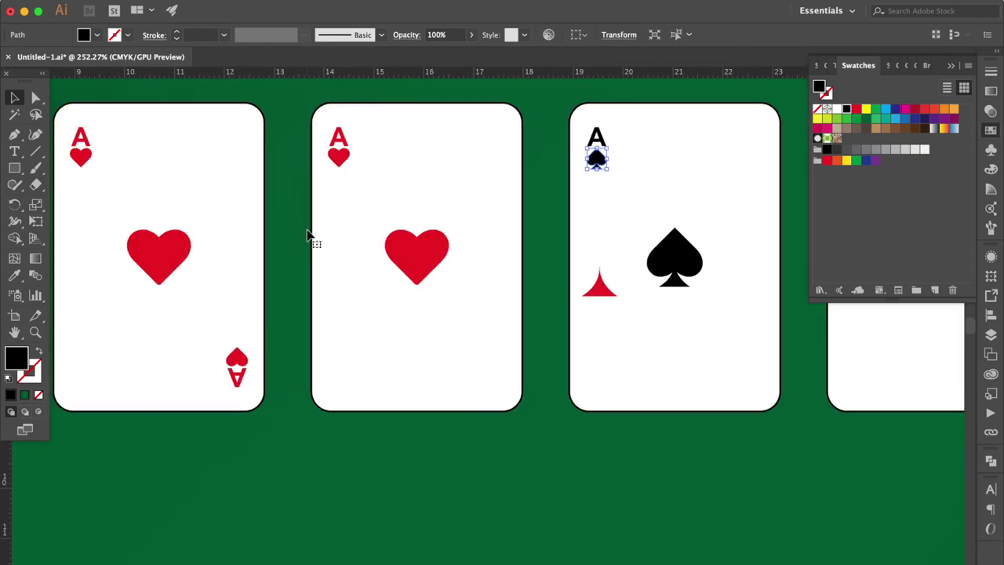
Step: Move the spare red stem to the first card and delete the red bottom-right index
left_click_drag(601, 296, 117, 319)
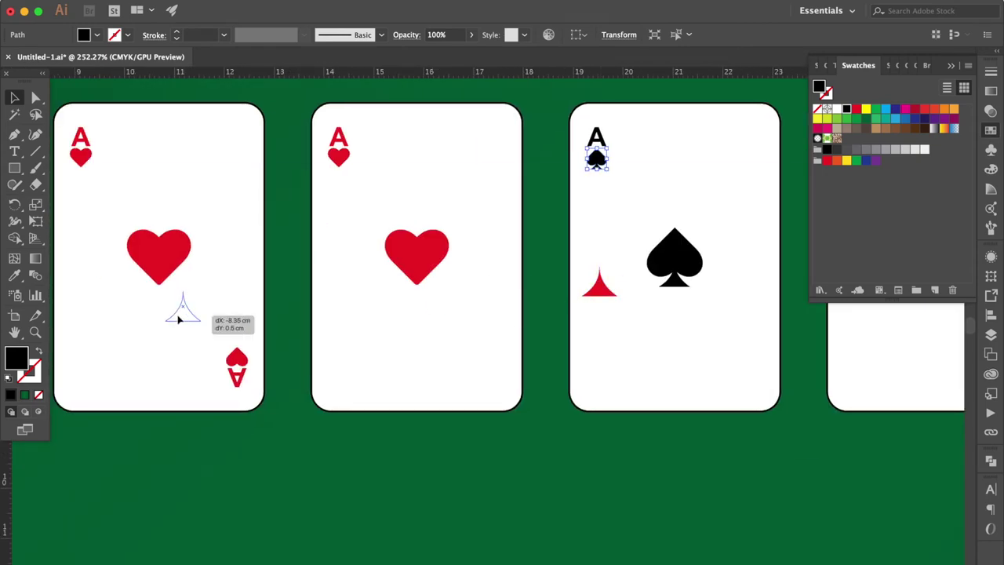
scroll(379, 298, "left", 2)
scroll(379, 298, "up", 1)
scroll(379, 298, "right", 3)
scroll(378, 298, "right", 2)
scroll(379, 300, "up", 2)
scroll(377, 298, "right", 2)
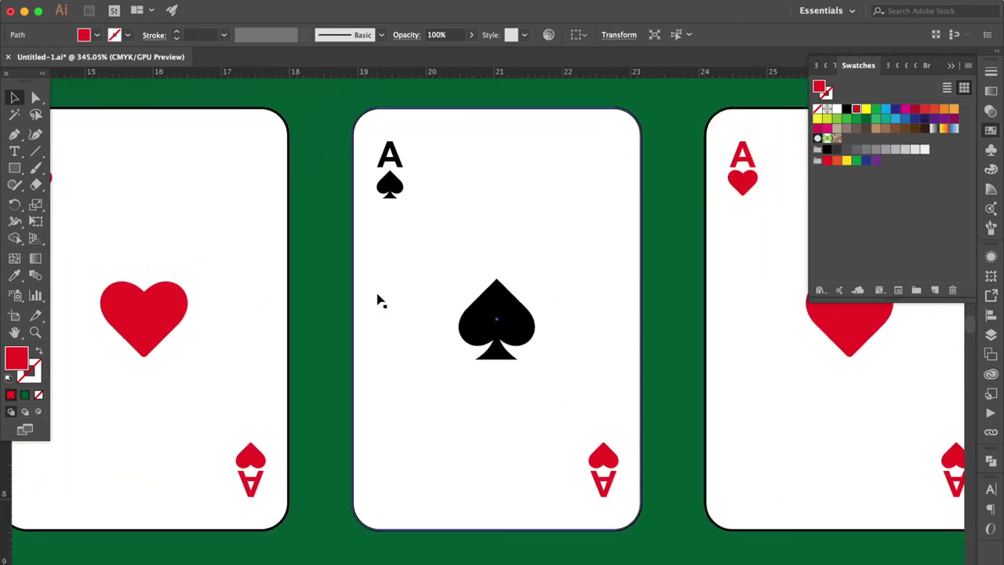
left_click(604, 485)
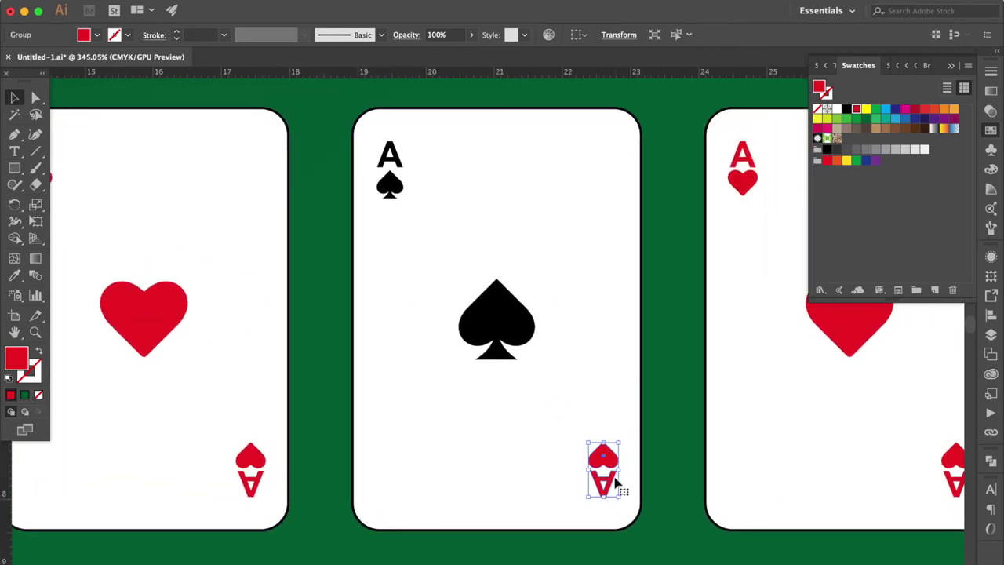
key("Delete")
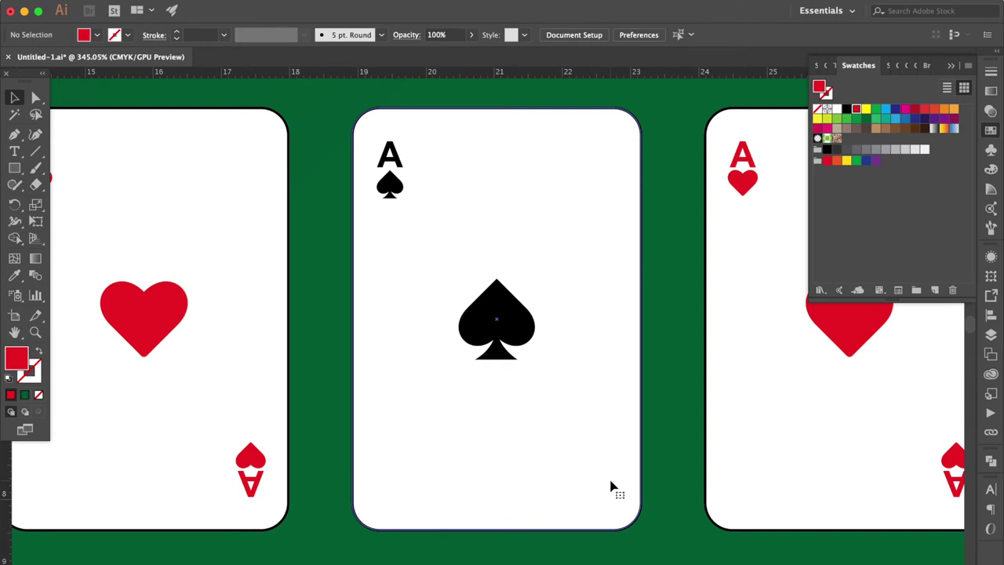
Step: Group the black A and small spade, and duplicate the card with its index rightward
left_click(390, 157)
left_click(390, 188, "shift")
left_click(463, 204, "shift")
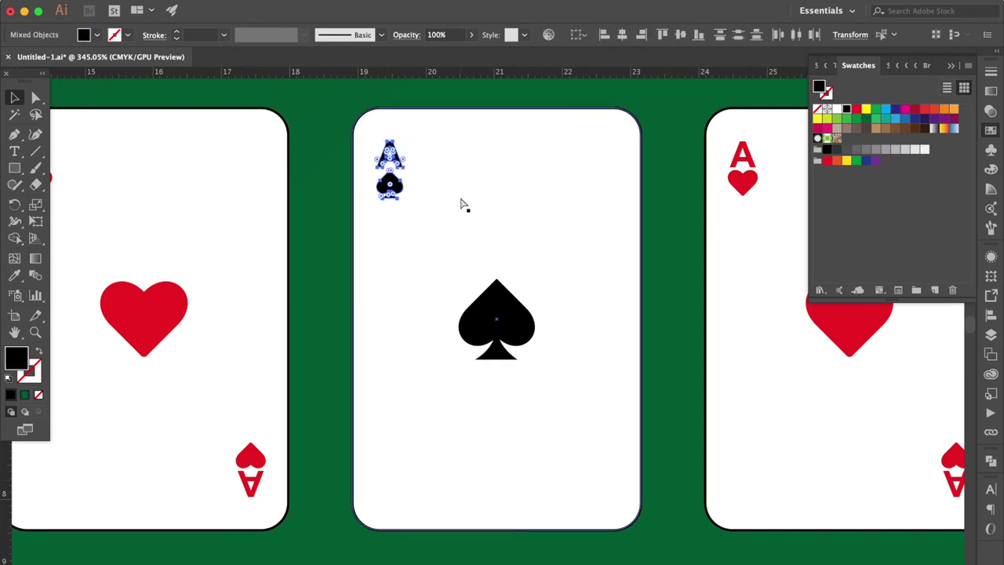
key("ctrl+g")
left_click(436, 244, "shift")
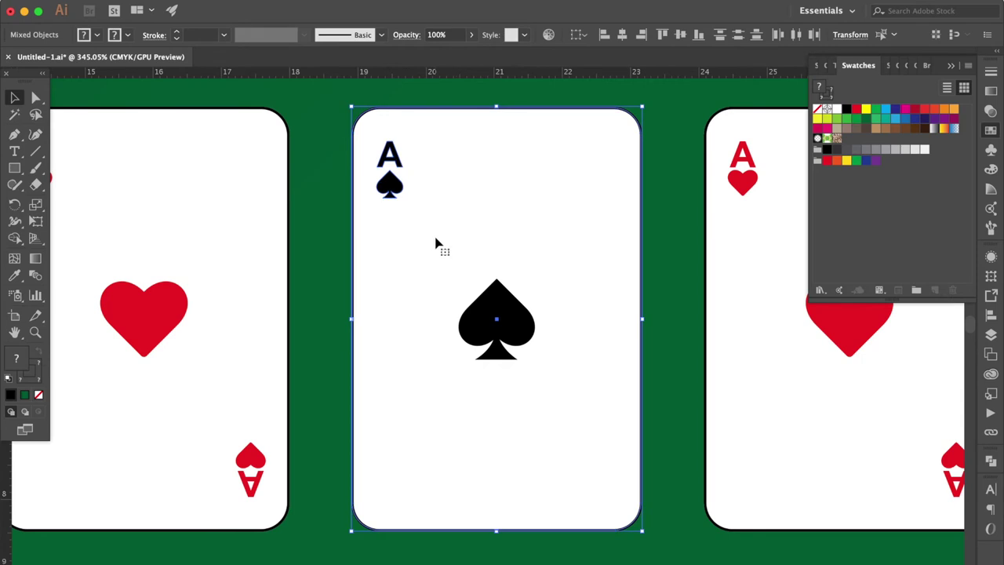
left_click_drag(436, 244, 485, 239)
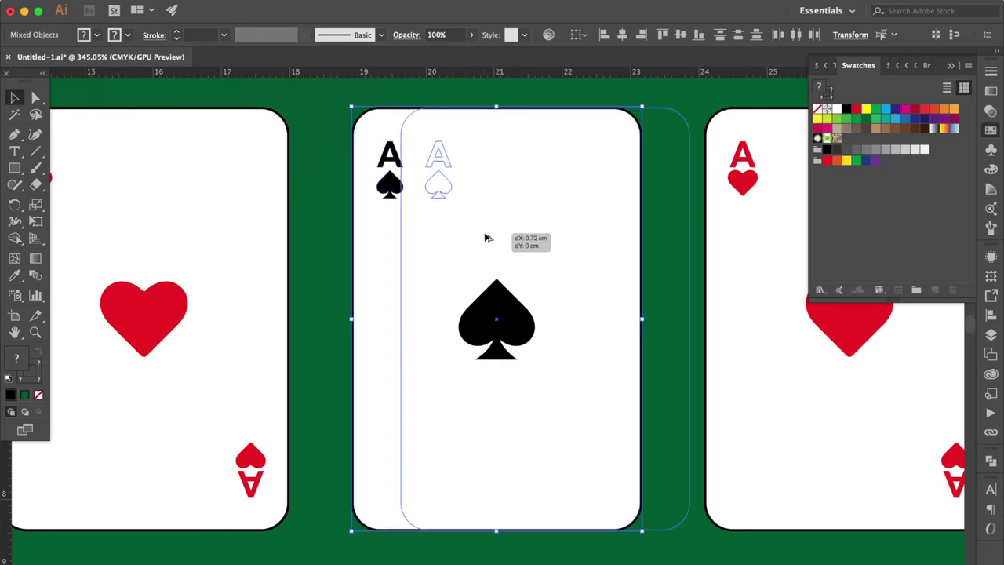
Step: Rotate the copy 180° and align it over the spade card using Outline view
right_click(485, 238)
mouse_move(516, 370)
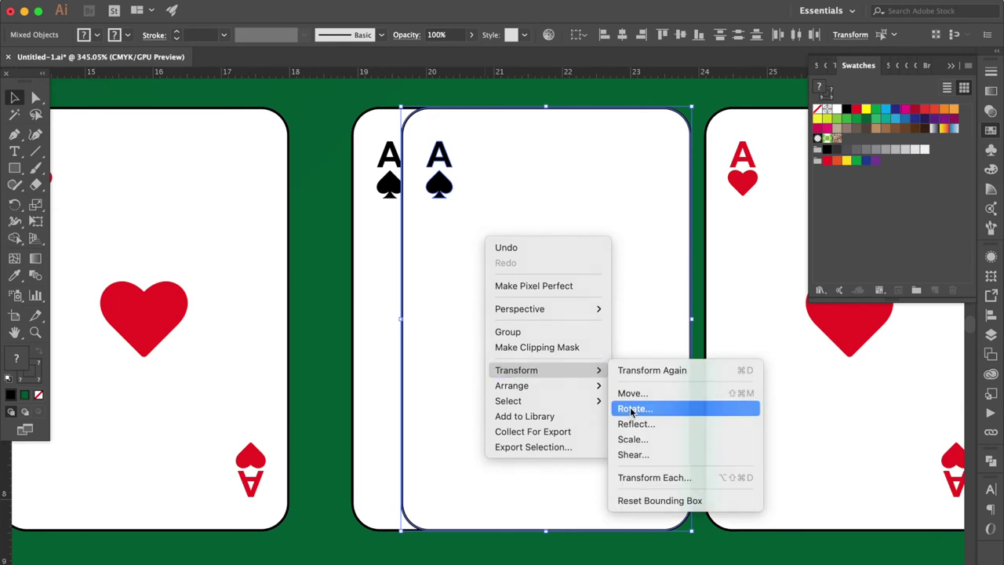
left_click(632, 409)
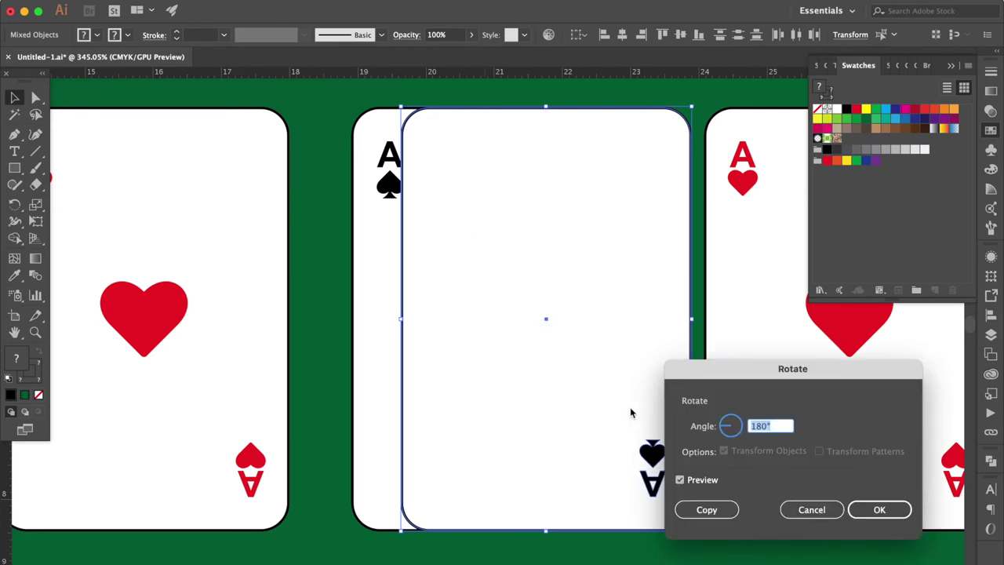
key("Return")
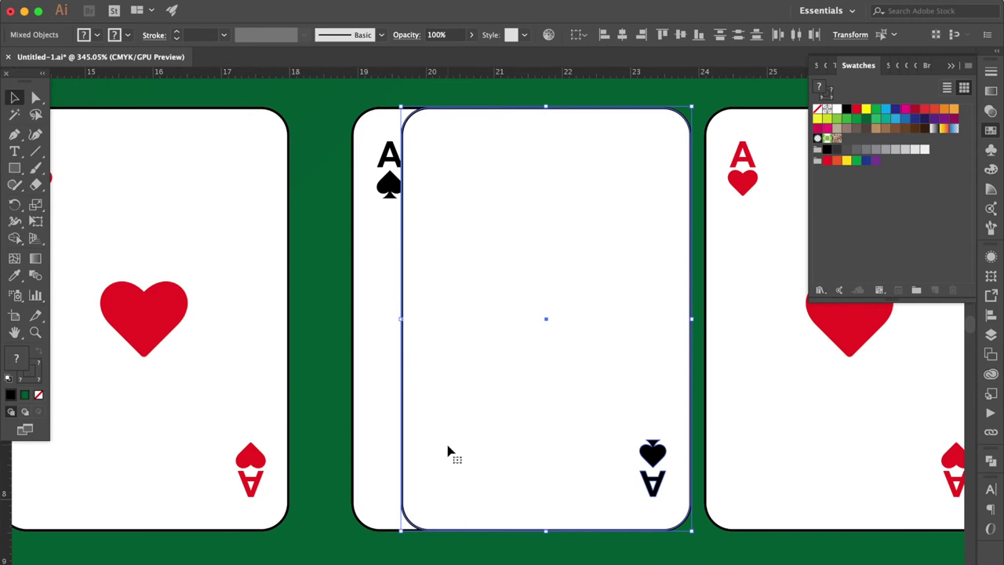
scroll(405, 437, "up", 3)
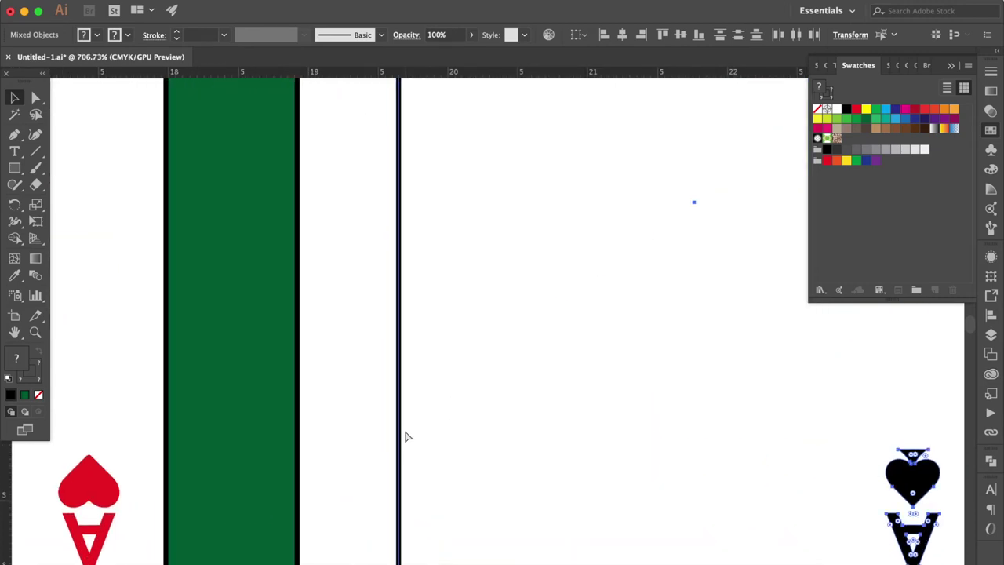
key("ctrl+y")
left_click_drag(400, 435, 298, 459)
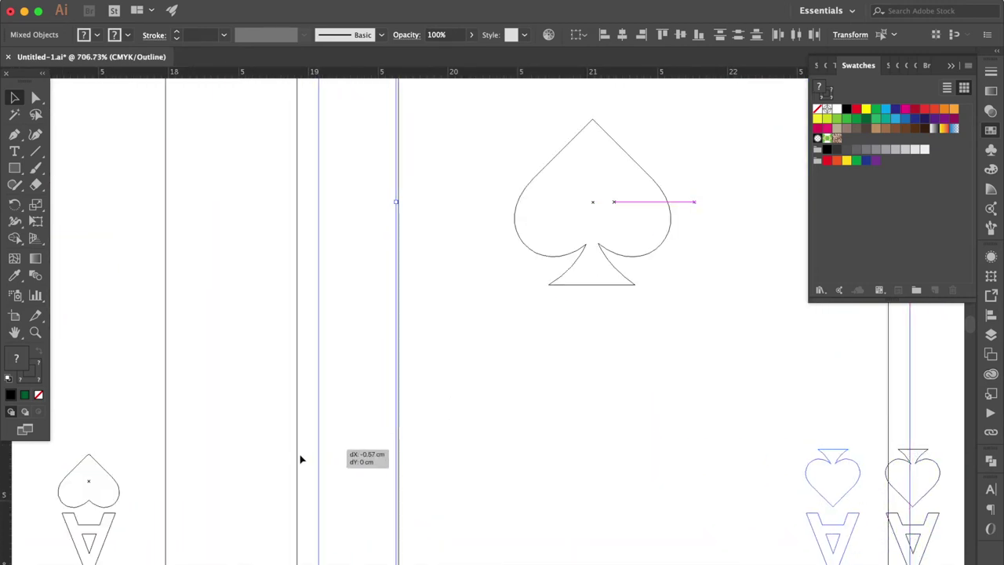
scroll(298, 460, "down", 2)
scroll(298, 461, "down", 2)
key("ctrl+y")
scroll(343, 453, "left", 2)
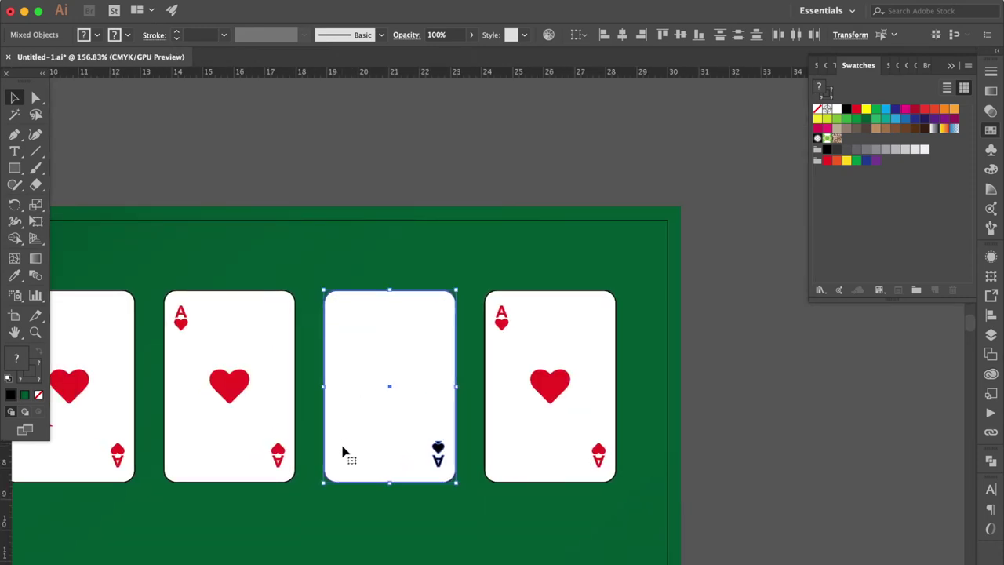
left_click(427, 200)
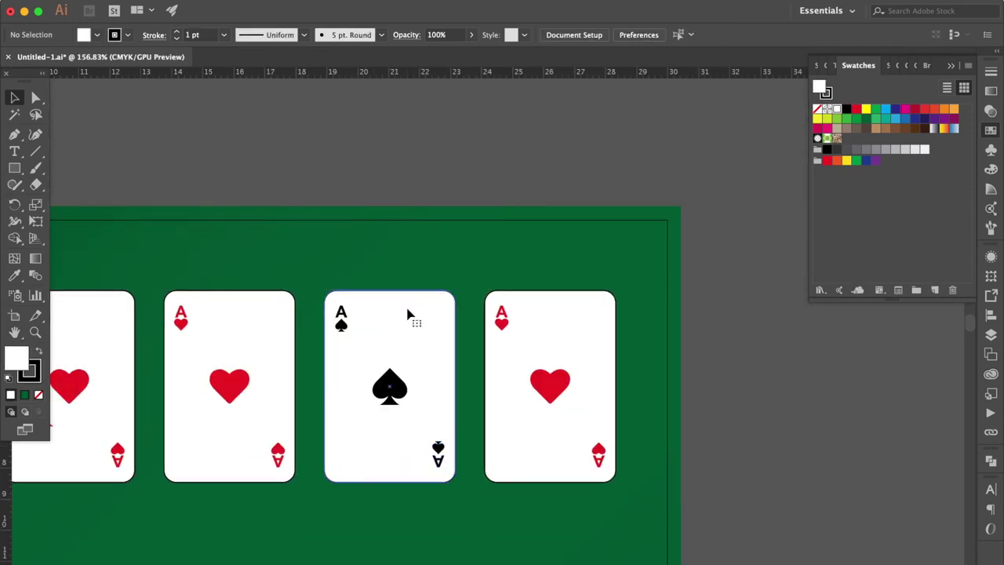
Step: Draw a 1.28 cm square over the second card's centre heart and give it the heart's red fill
scroll(408, 314, "left", 3)
scroll(408, 314, "down", 1)
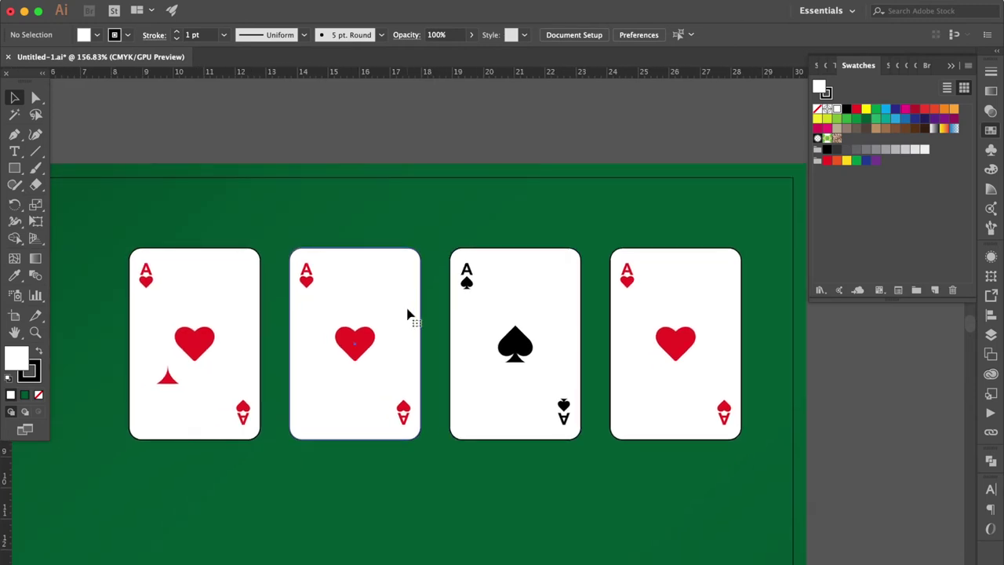
scroll(408, 314, "up", 3)
scroll(408, 313, "up", 1)
scroll(408, 314, "left", 1)
left_click(15, 171)
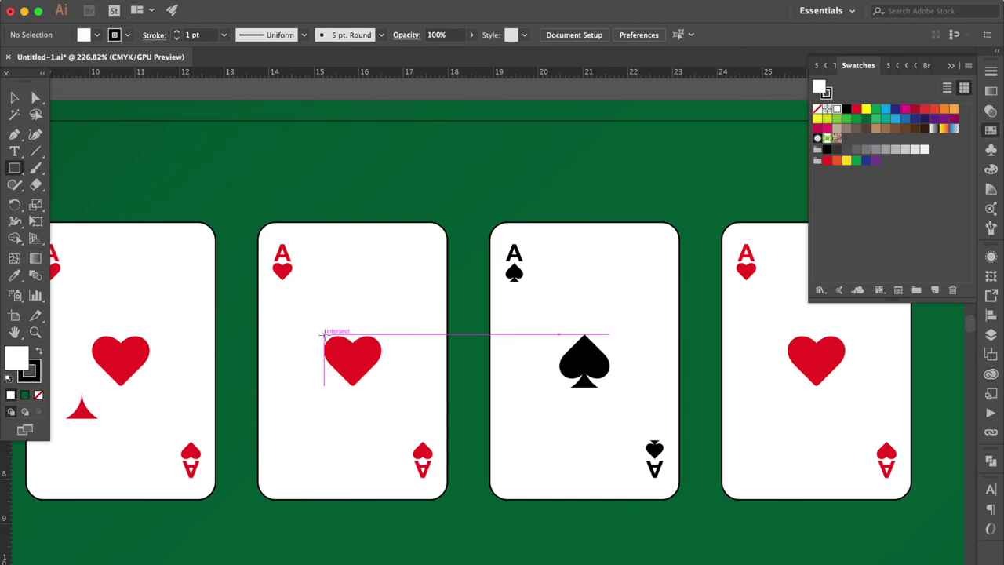
left_click_drag(324, 336, 382, 389)
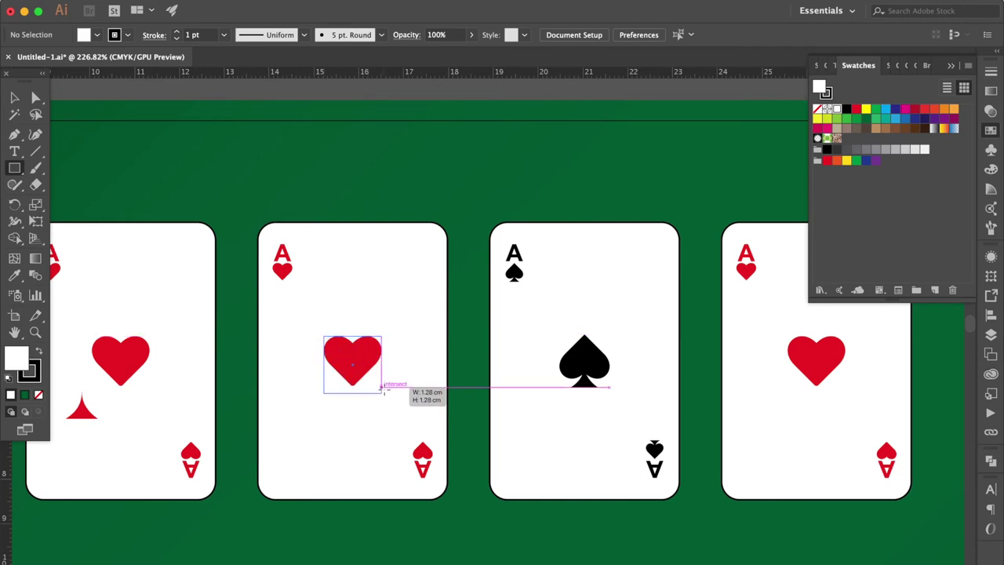
scroll(382, 384, "up", 3)
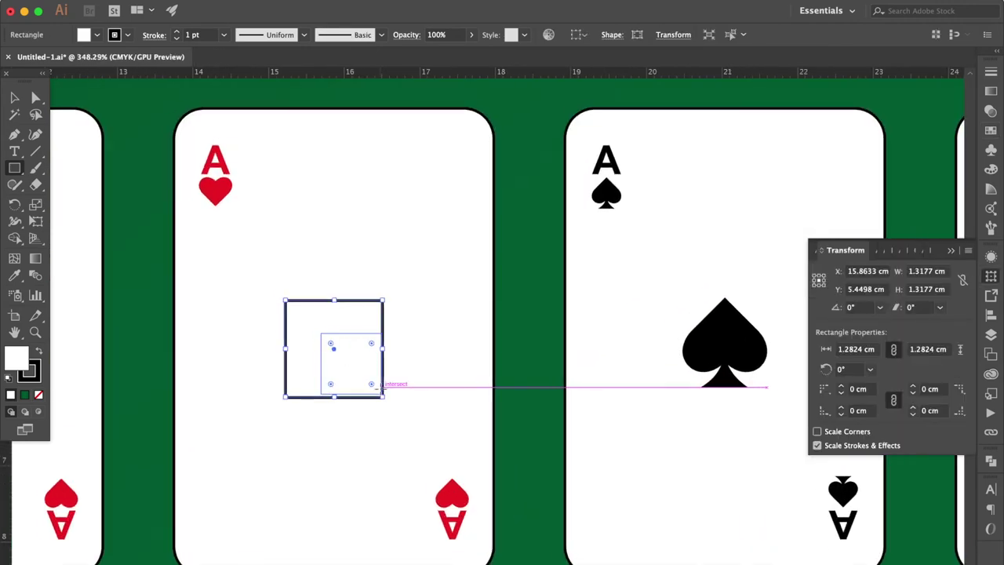
left_click(14, 275)
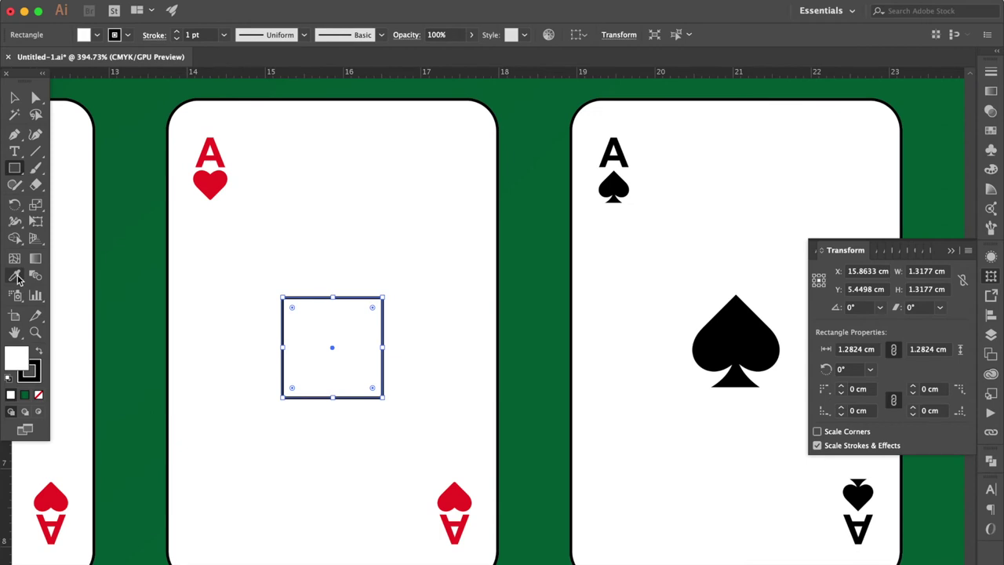
left_click(205, 181)
Step: Rotate the red square 45° into a diamond
left_click(14, 97)
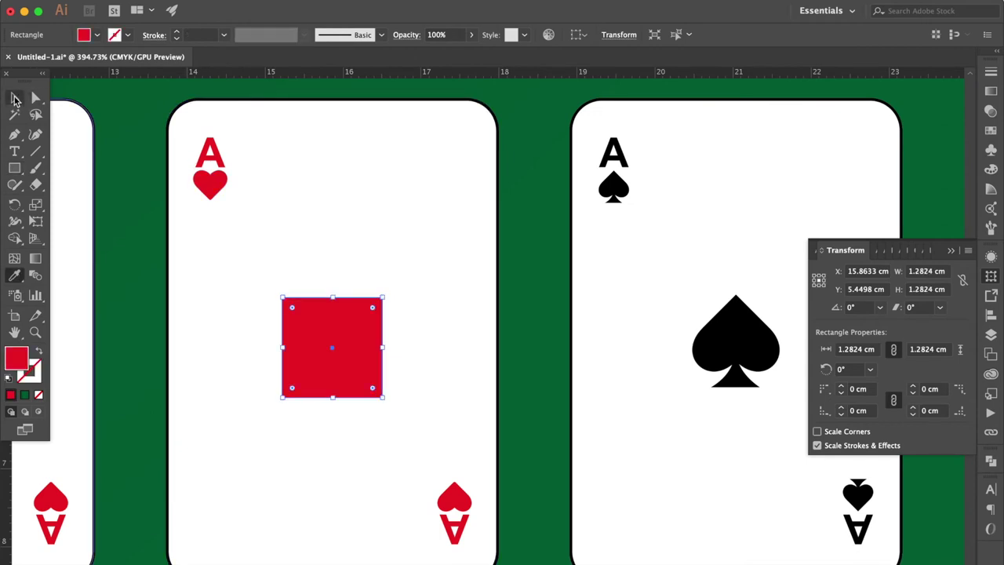
right_click(317, 335)
mouse_move(383, 516)
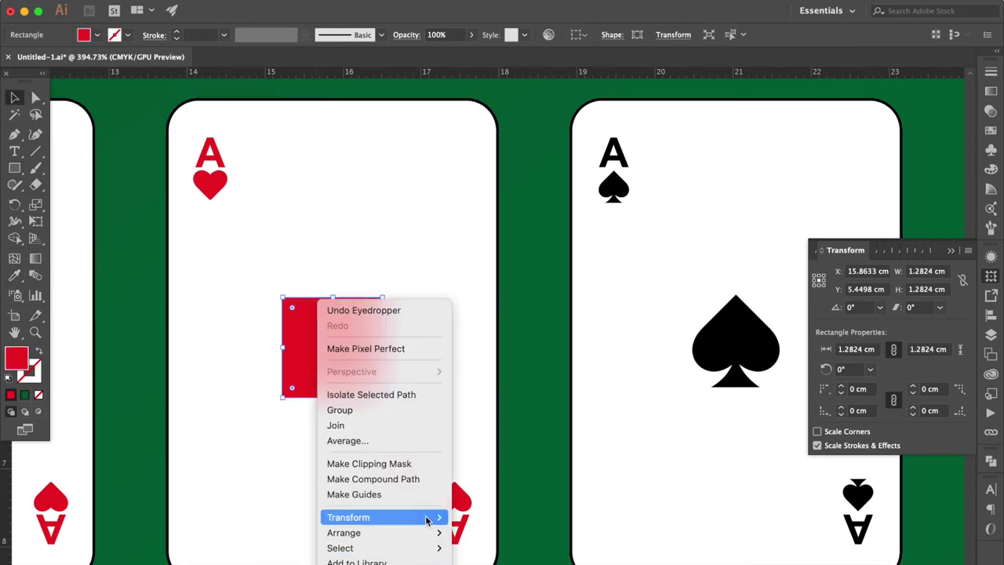
left_click(499, 502)
type("45")
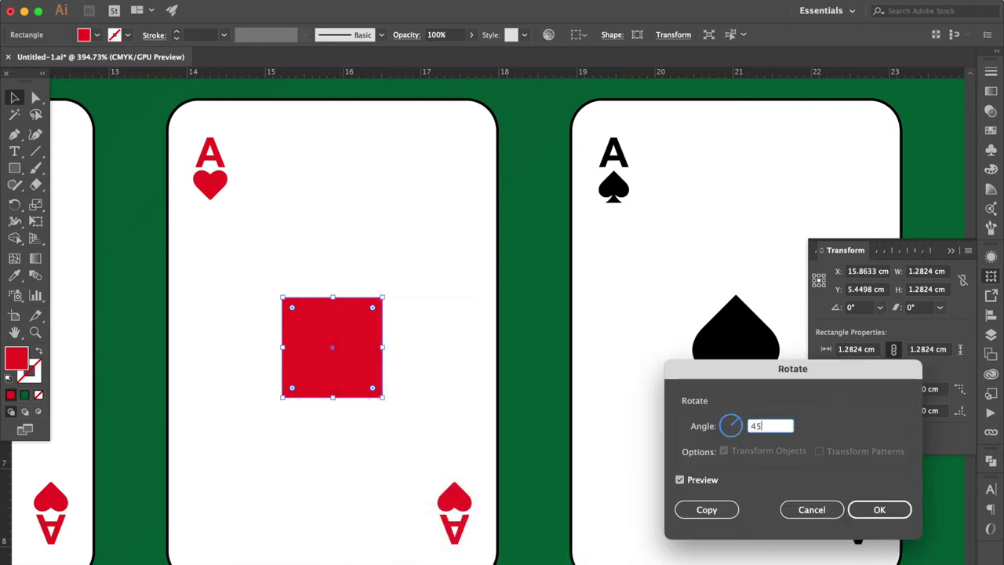
key("Tab")
key("Return")
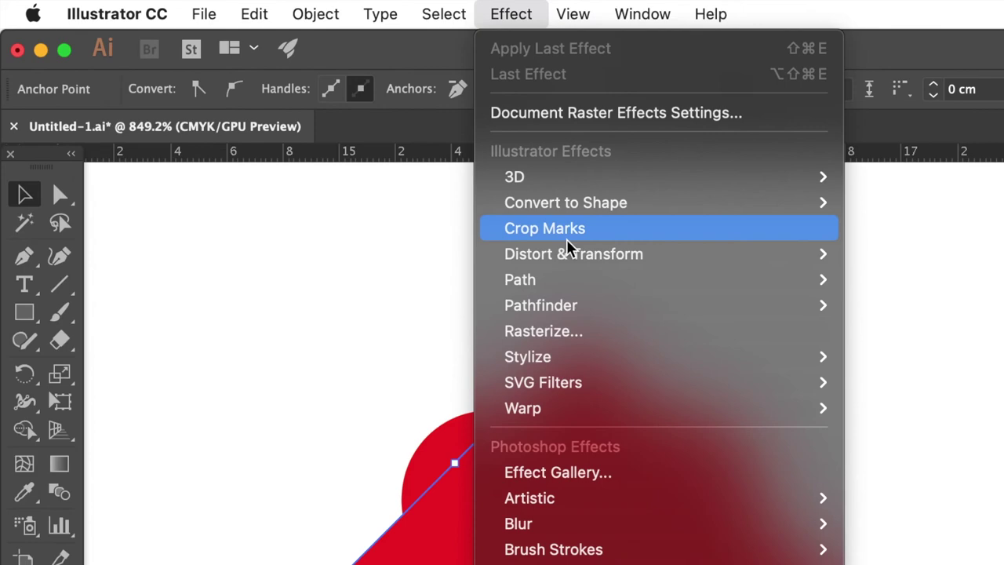
mouse_move(573, 253)
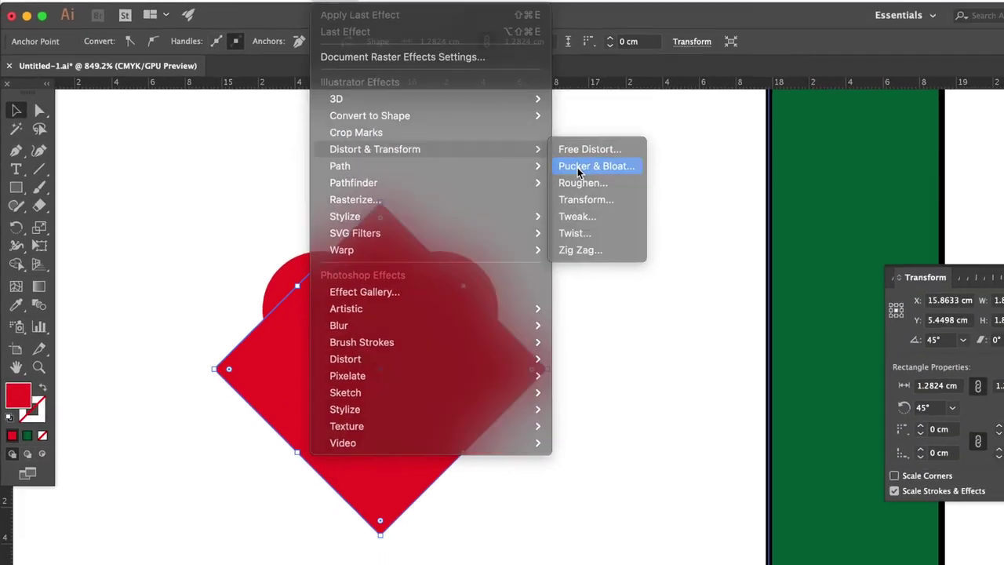
Step: Apply Pucker & Bloat at -25% to curve the diamond's sides inward
left_click(772, 245)
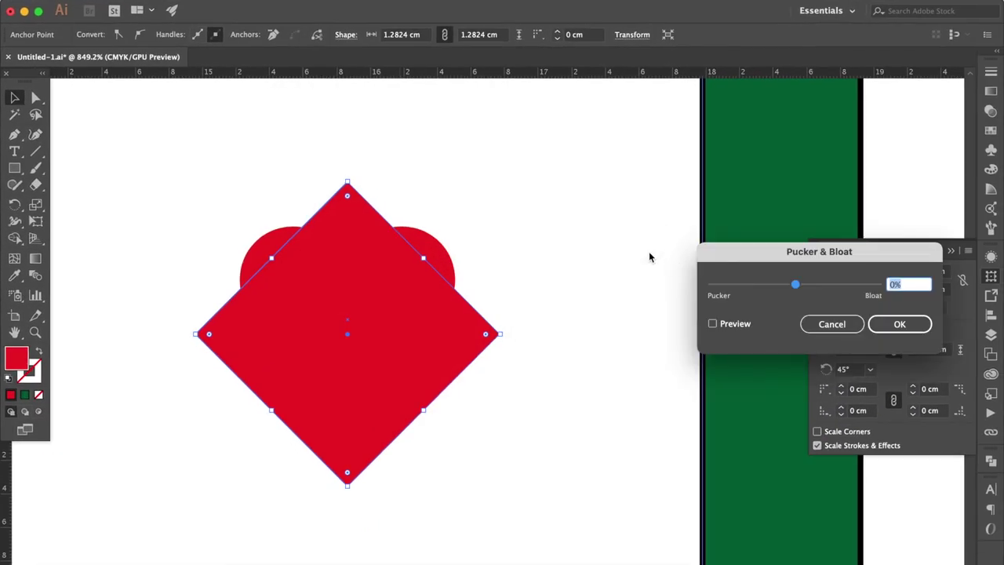
left_click(729, 328)
left_click_drag(795, 284, 788, 287)
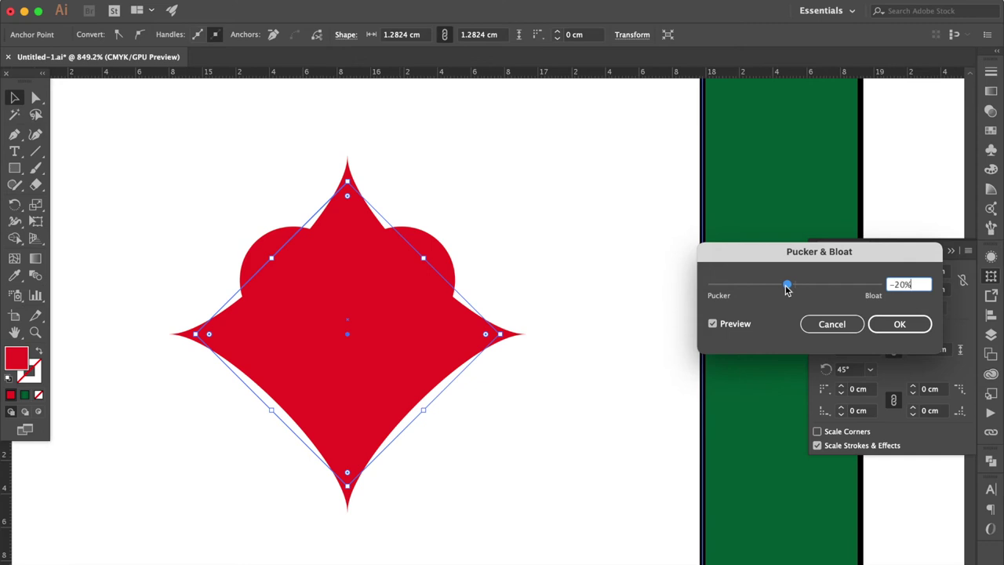
left_click_drag(788, 289, 786, 289)
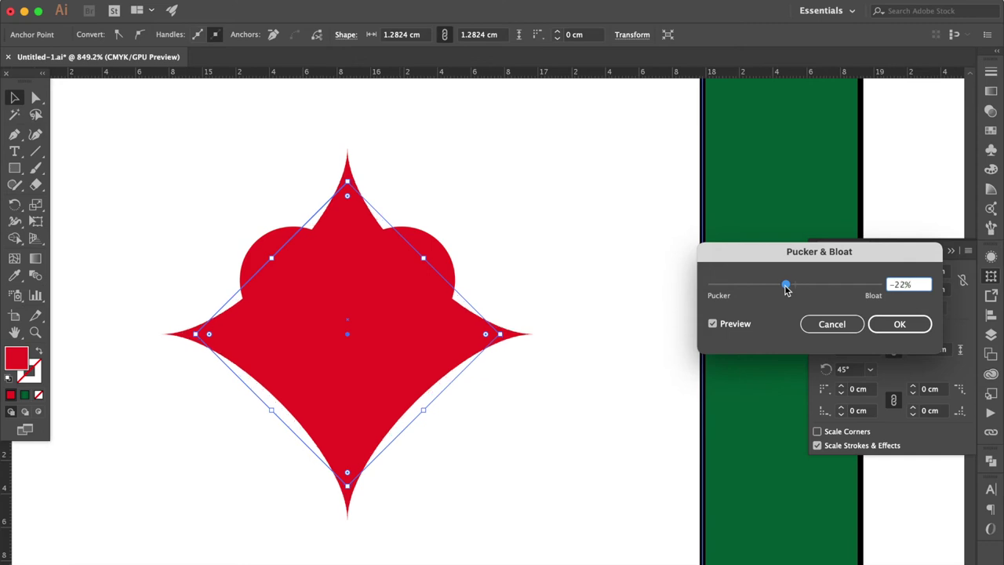
left_click(899, 327)
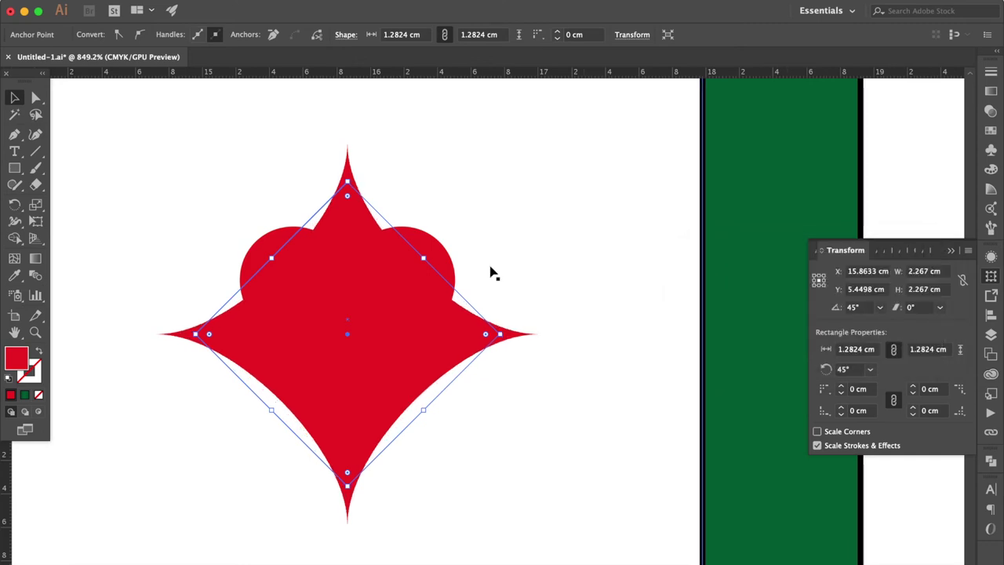
left_click(434, 249)
Step: Delete the heart behind the diamond and select the new diamond pip
key("Delete")
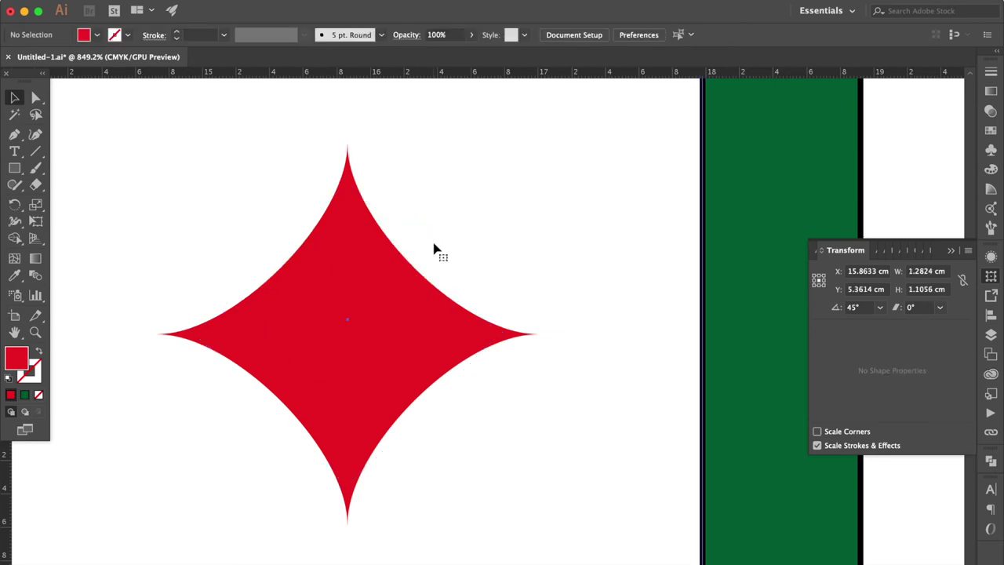
scroll(433, 251, "down", 3)
scroll(432, 251, "down", 2)
left_click(399, 265)
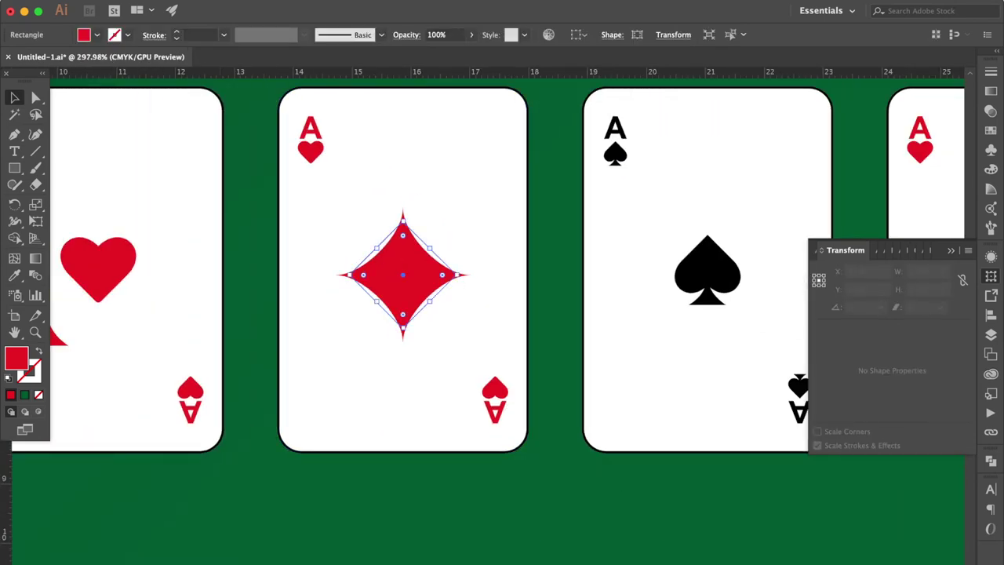
Step: Expand the diamond's effect into a plain path and narrow it to about 2 cm wide
left_click(291, 14)
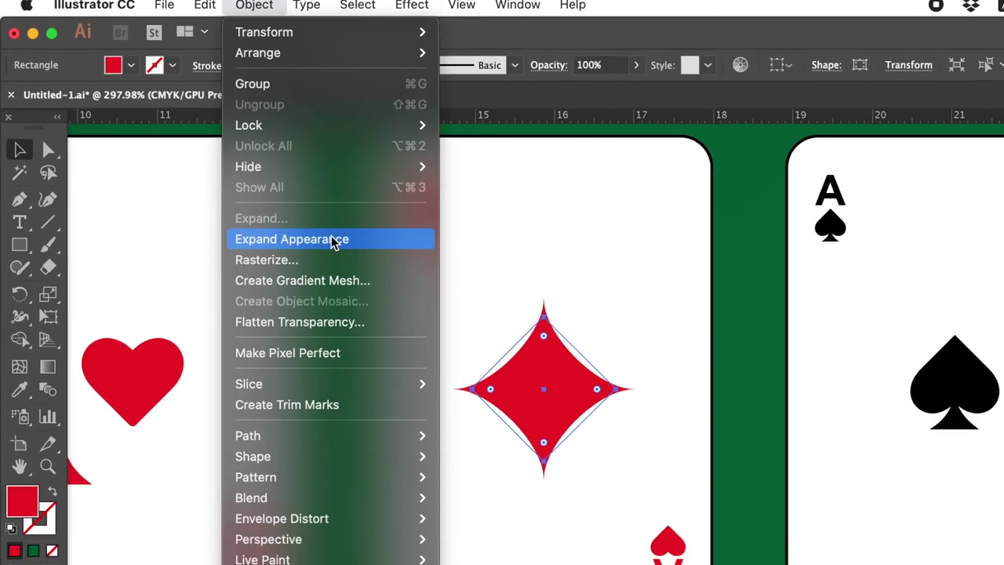
left_click(365, 284)
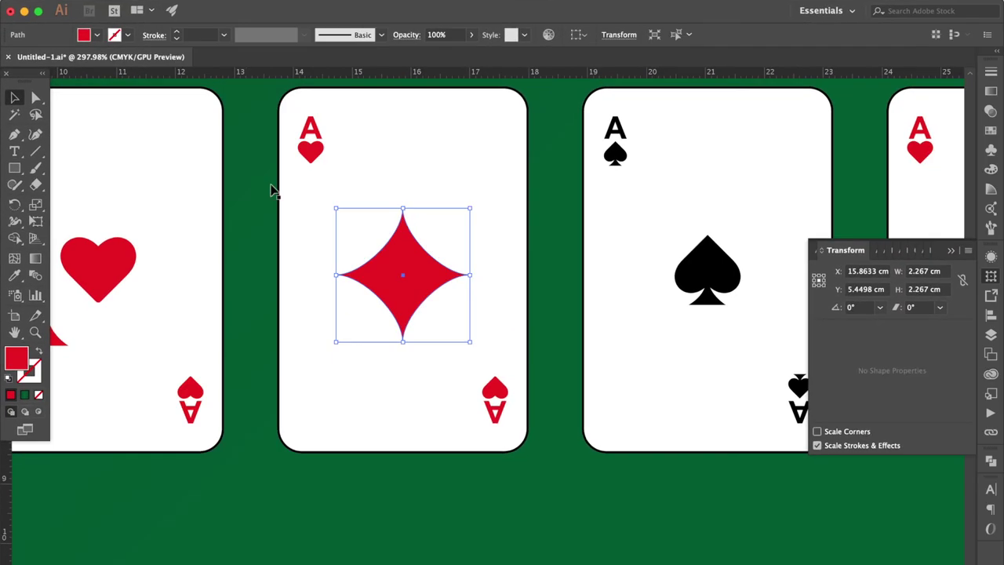
left_click_drag(336, 275, 351, 275)
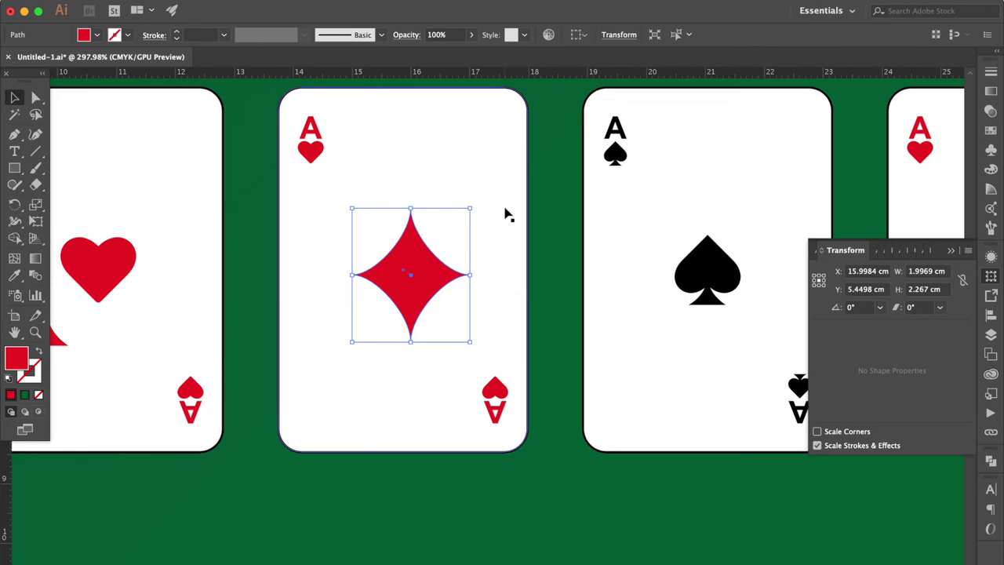
Step: Replace the heart corner indices with a small diamond pip under the top-left A
left_click_drag(300, 151, 324, 164)
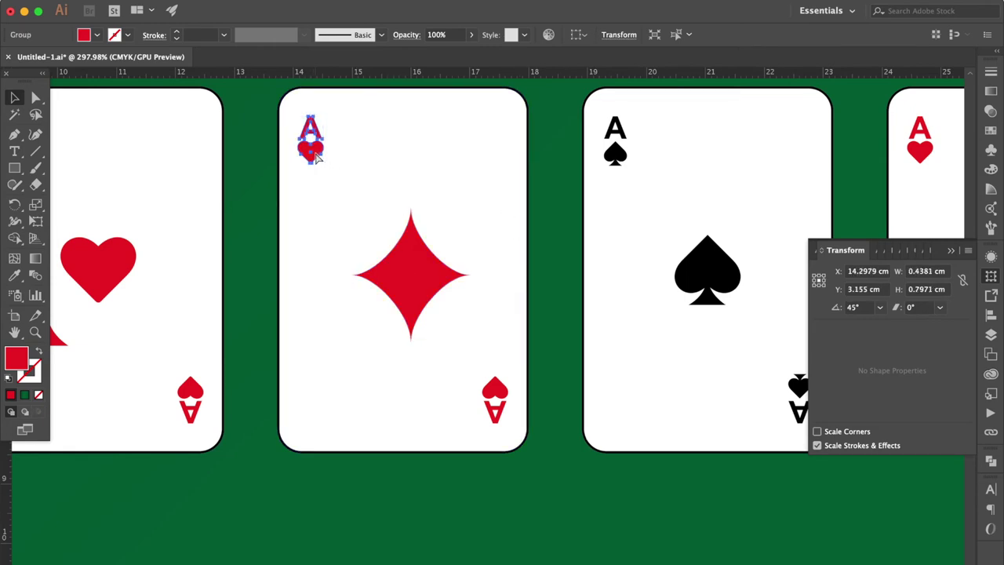
left_click(369, 172)
left_click(323, 153)
key("Delete")
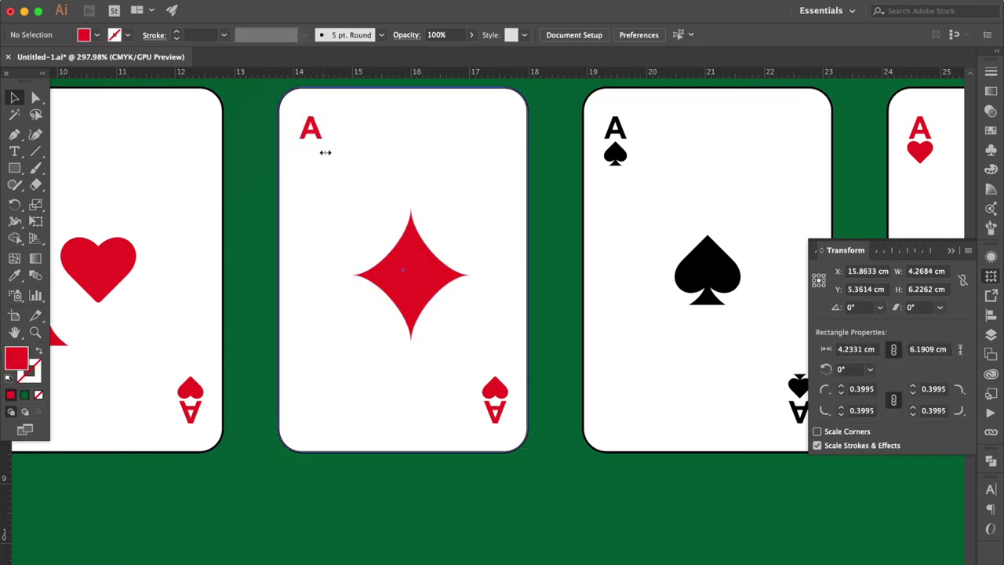
left_click(495, 390)
key("Delete")
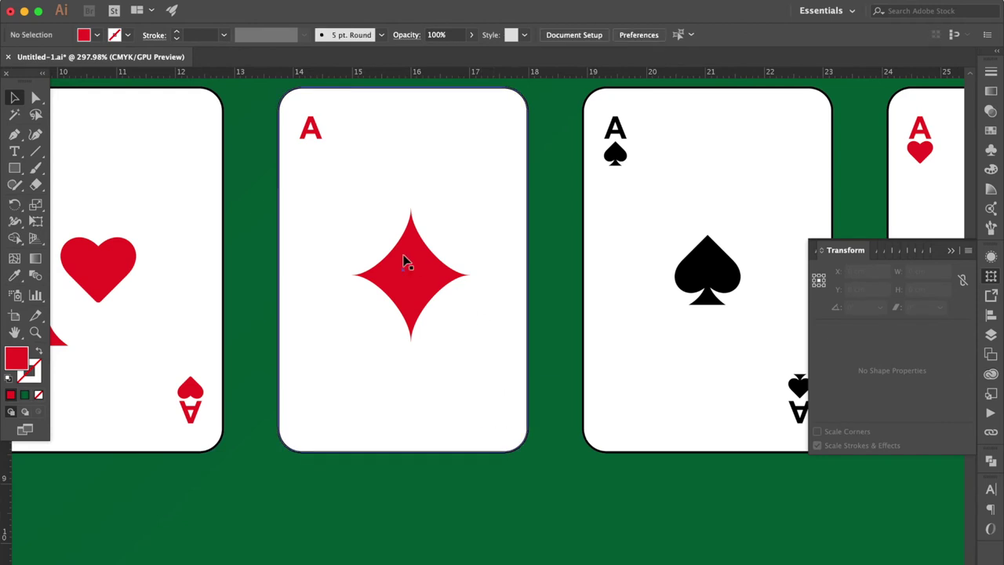
left_click_drag(404, 262, 404, 202)
left_click_drag(468, 217, 382, 227)
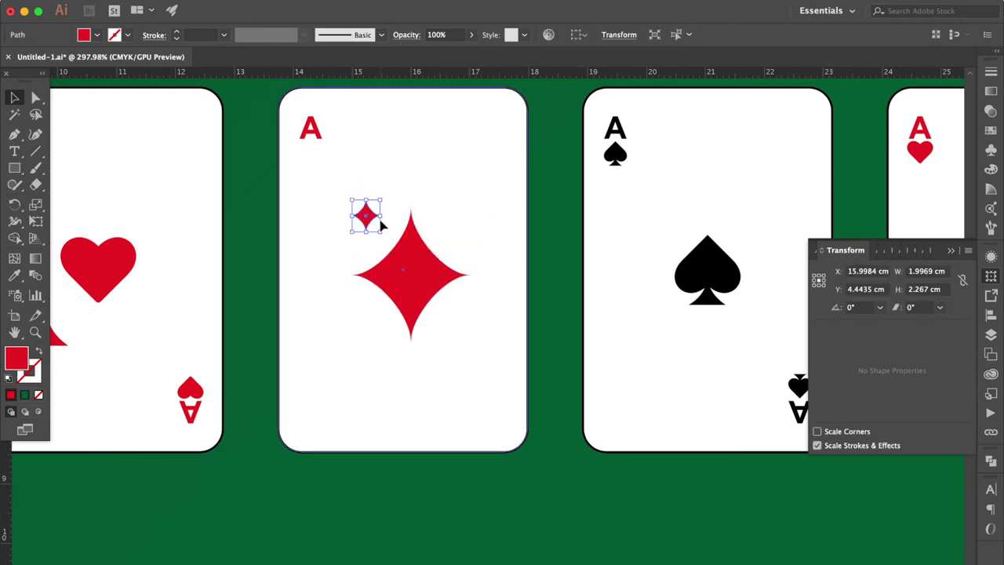
mouse_move(365, 216)
left_mouse_down()
mouse_move(310, 159)
mouse_move(312, 172)
left_mouse_up()
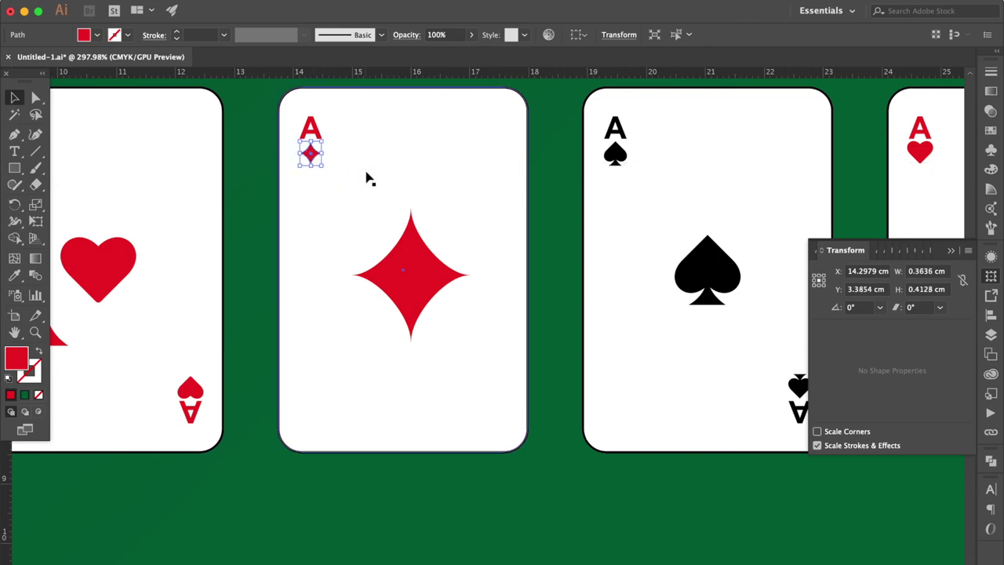
Step: Centre the big diamond on the card horizontally and vertically with Align
left_click(381, 209)
key("shift+Right")
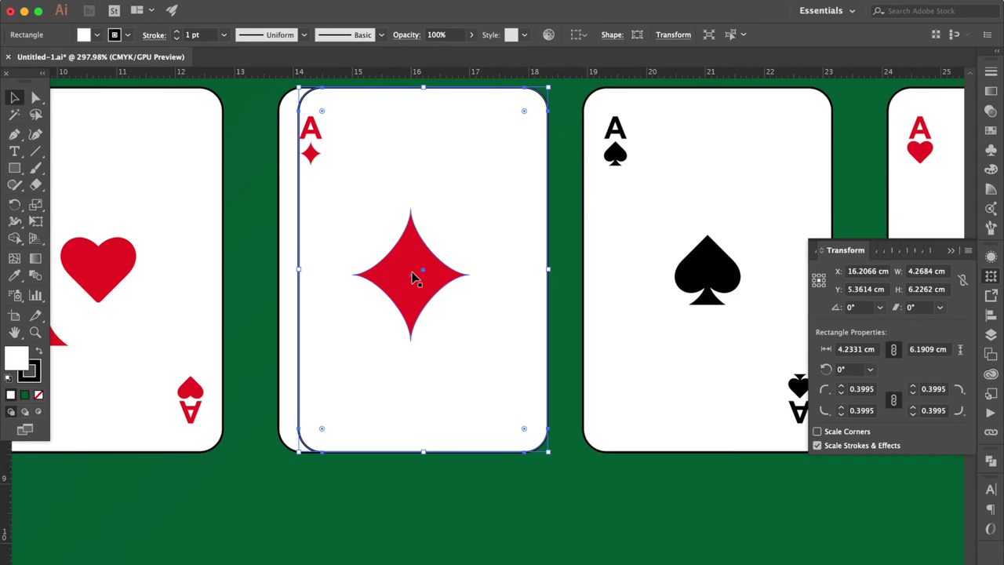
left_click(414, 279, "shift")
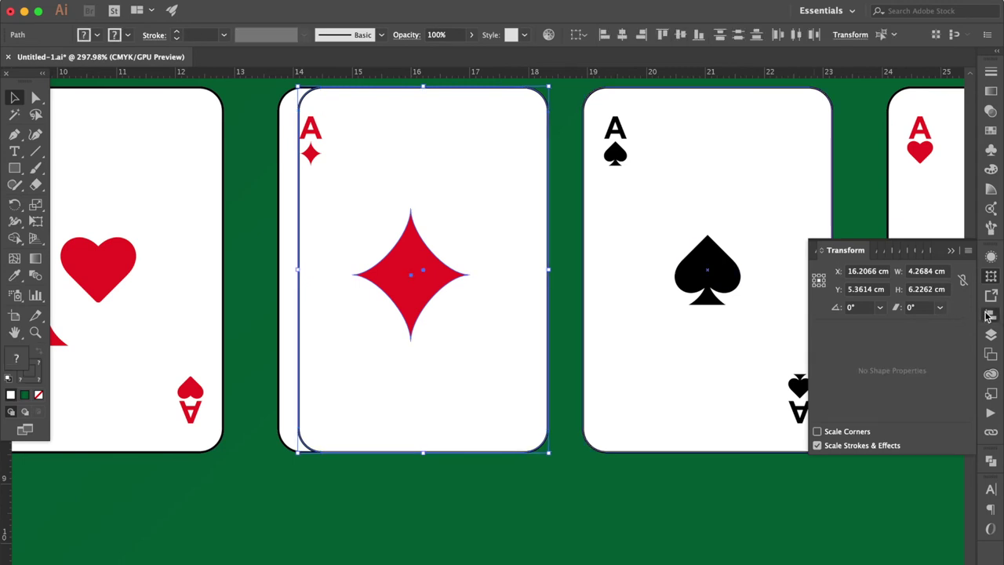
left_click(987, 314)
left_click(846, 289)
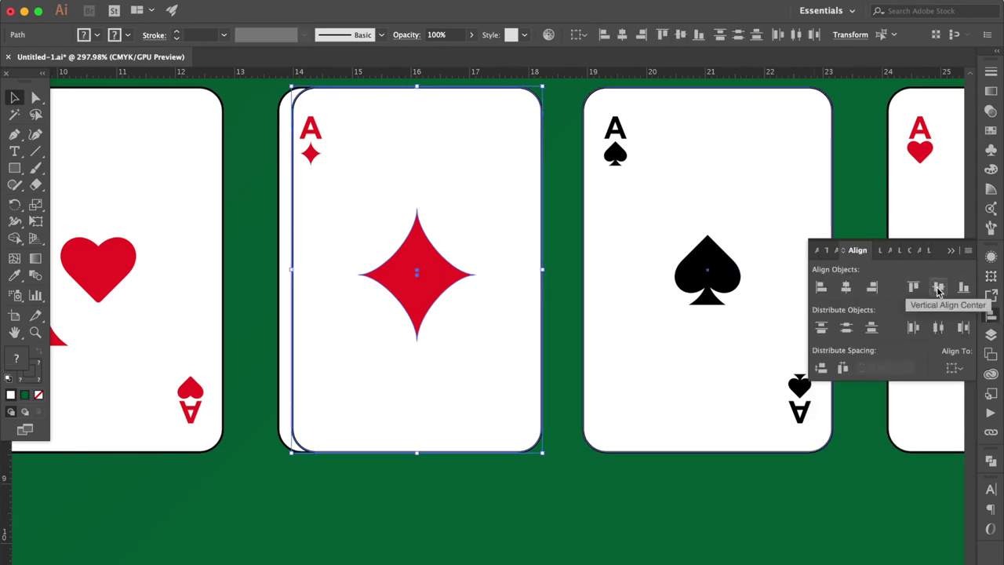
left_click(938, 286)
Step: In Outline view, snap the white card shape exactly onto the card outline
key("ctrl+y")
scroll(368, 199, "up", 5)
scroll(364, 199, "up", 3)
scroll(289, 255, "up", 3)
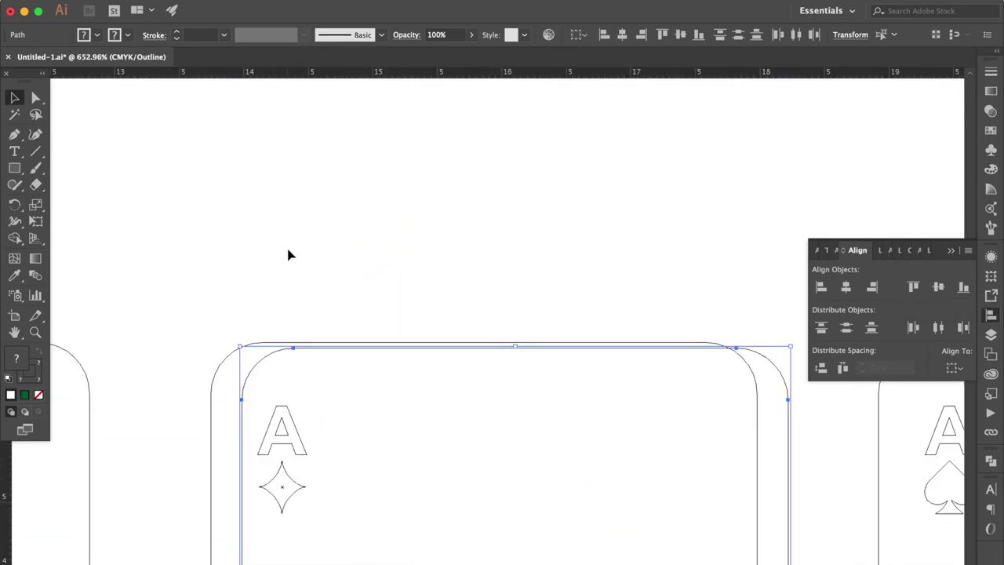
left_click_drag(242, 400, 210, 405)
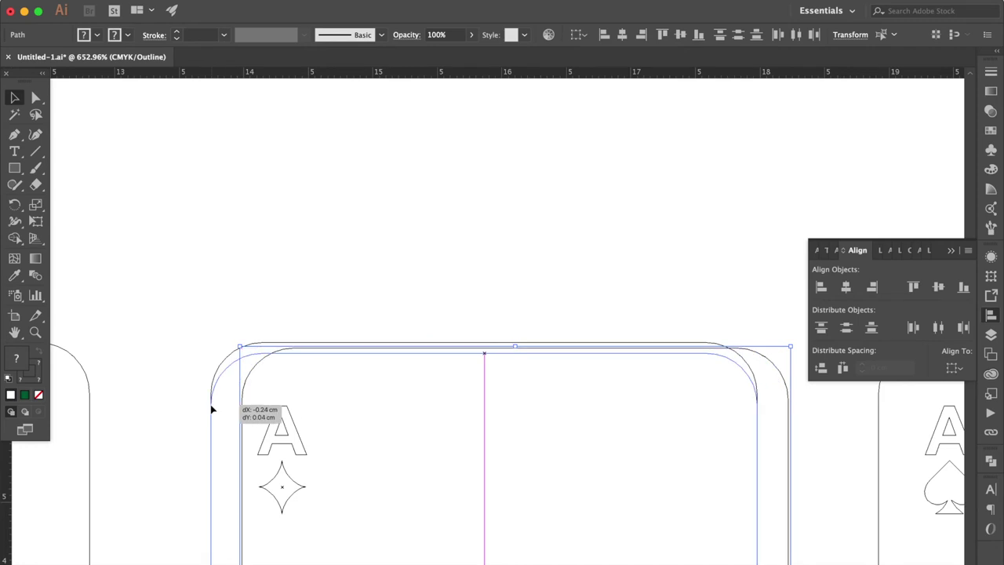
left_click_drag(262, 354, 263, 348)
scroll(264, 348, "down", 4)
scroll(264, 347, "down", 2)
left_click(319, 364)
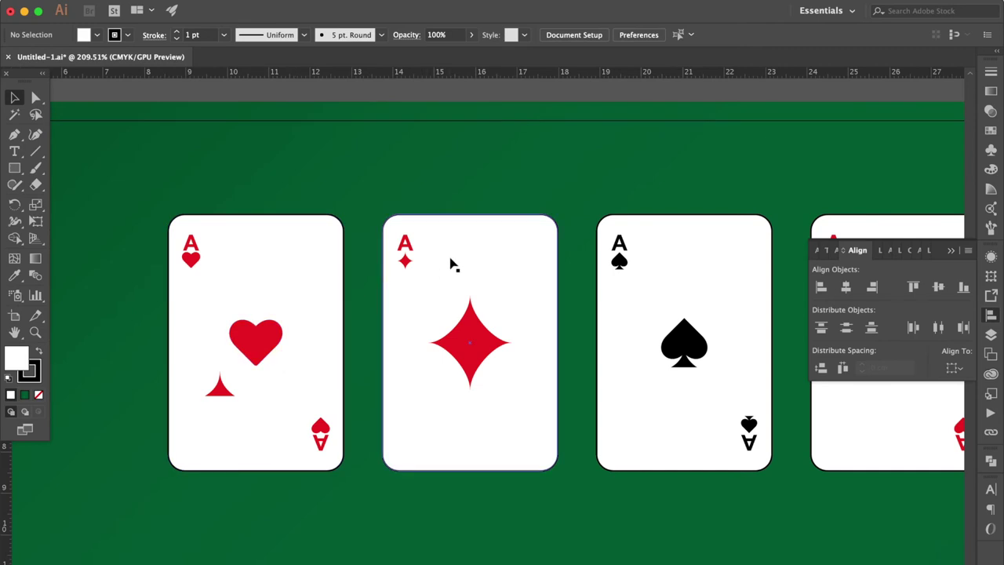
left_click(451, 263)
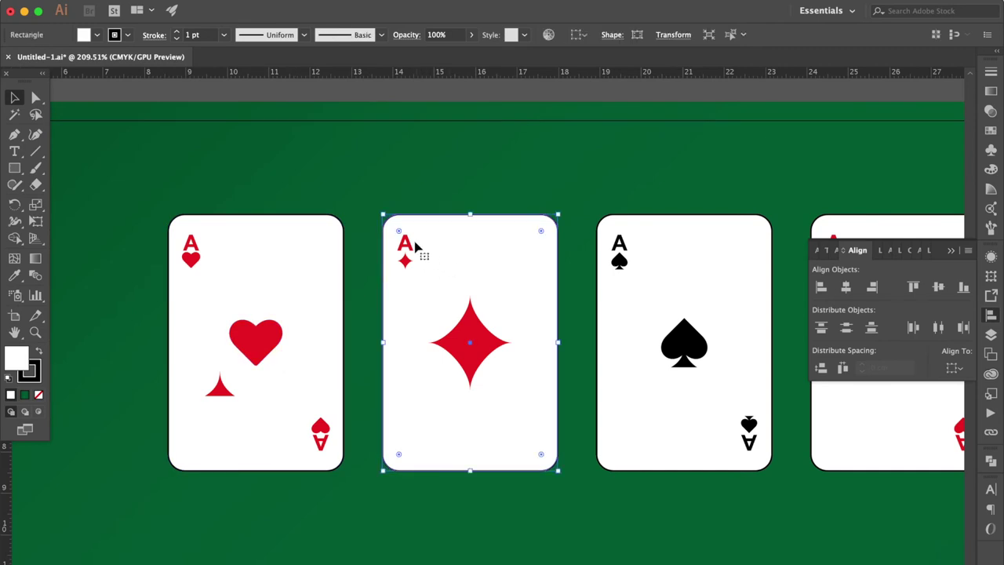
Step: Duplicate the ungrouped A-and-diamond index with the card and rotate the copy 180°
left_click(411, 244)
key("ctrl+shift+g")
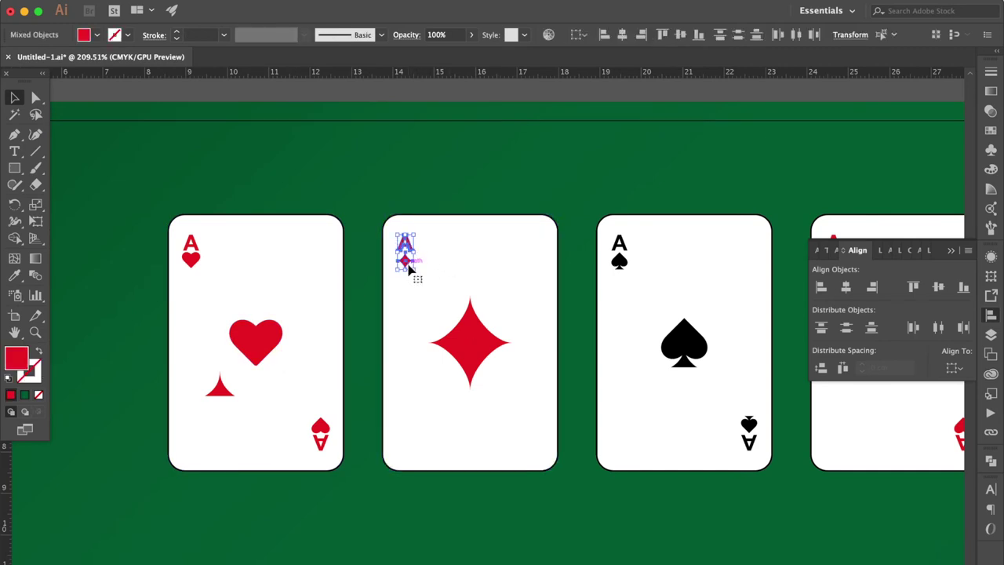
left_click(456, 260, "shift")
left_click_drag(438, 293, 515, 288)
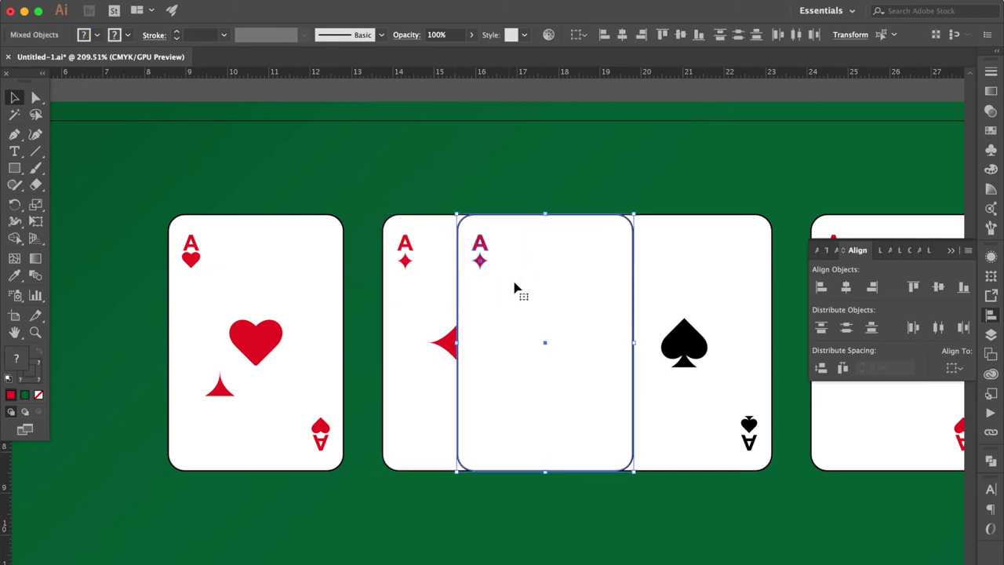
right_click(515, 288)
mouse_move(546, 419)
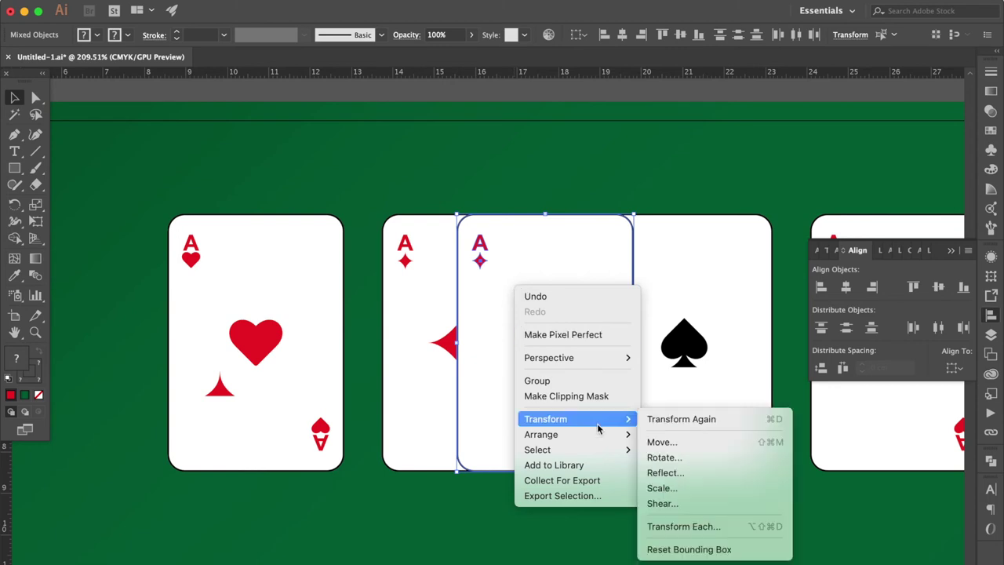
left_click(662, 457)
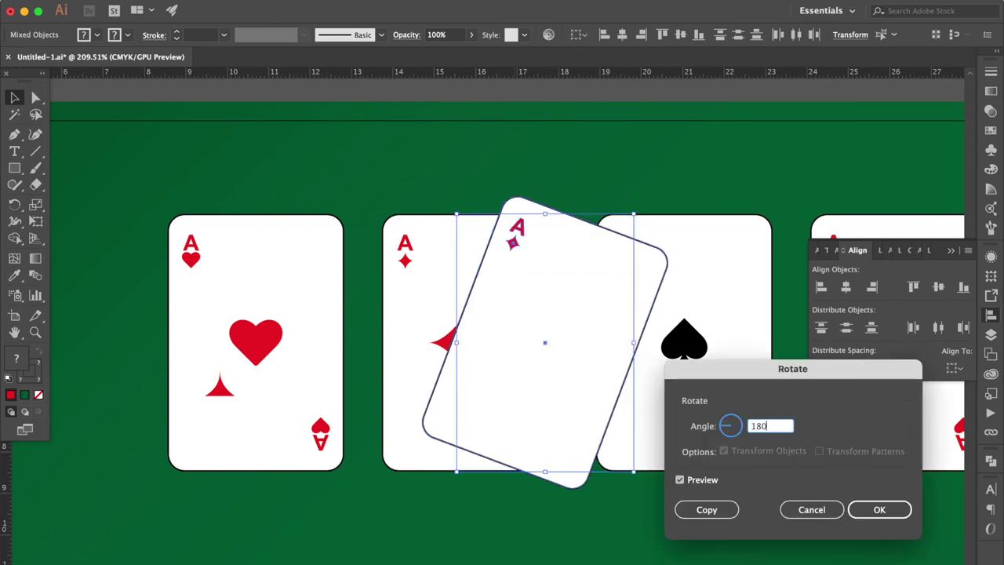
key("Return")
Step: Move the rotated index into the diamond card's bottom-right corner using Outline view
scroll(482, 417, "up", 5)
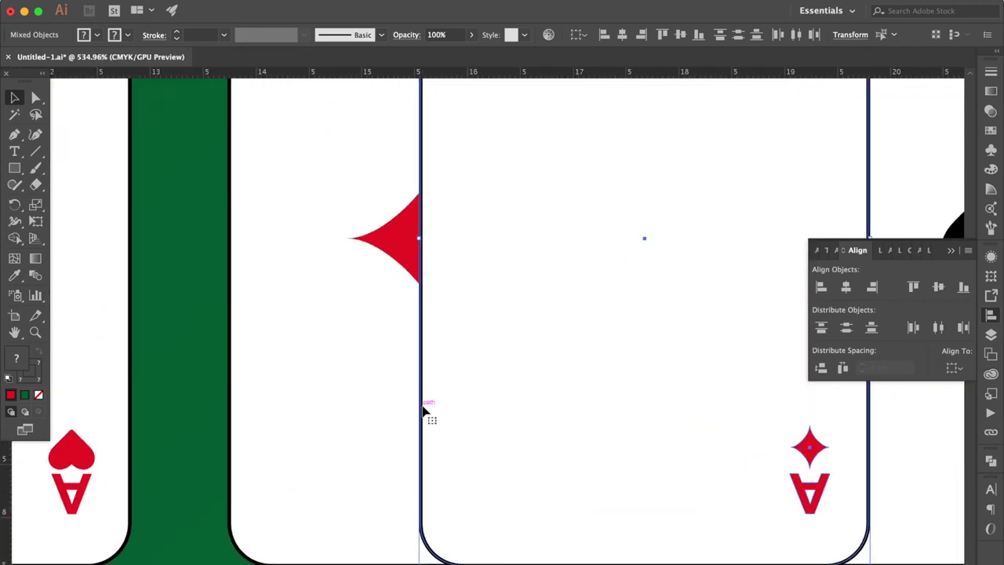
key("ctrl+y")
left_click_drag(424, 409, 232, 427)
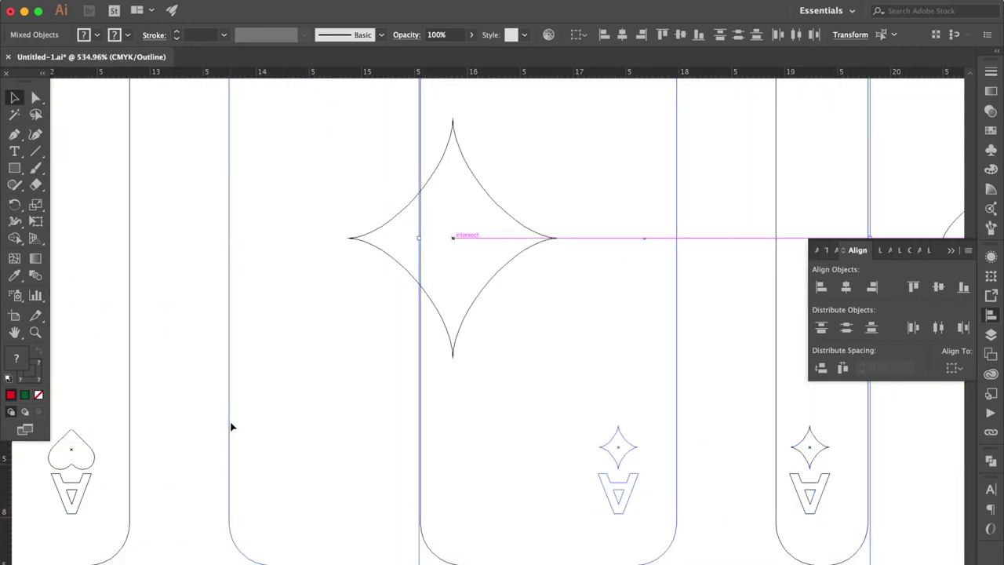
key("ctrl+y")
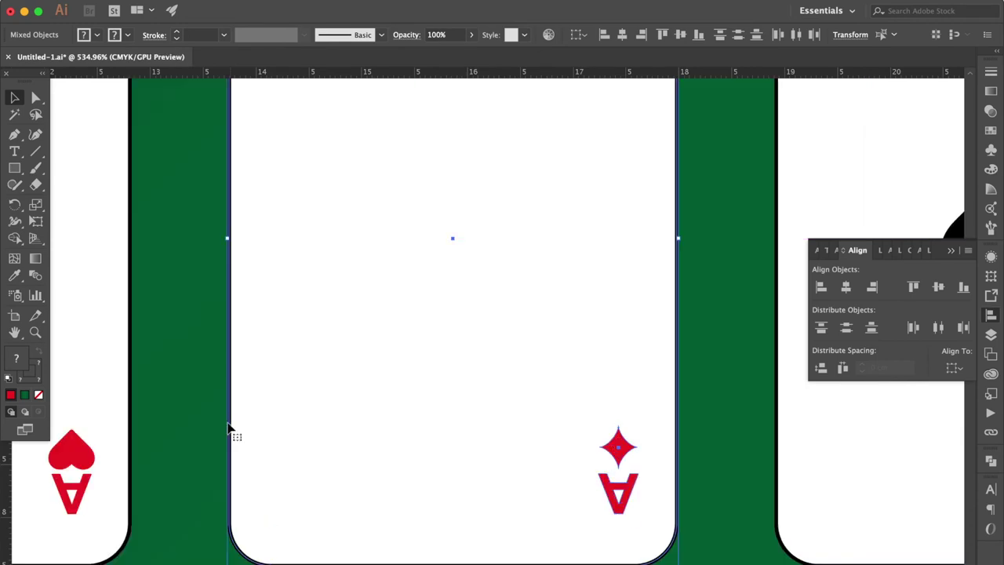
left_click(186, 419)
Step: Draw a 0.58 cm black circle with no stroke over the heart's left lobe
scroll(278, 421, "left", 5)
scroll(278, 422, "left", 2)
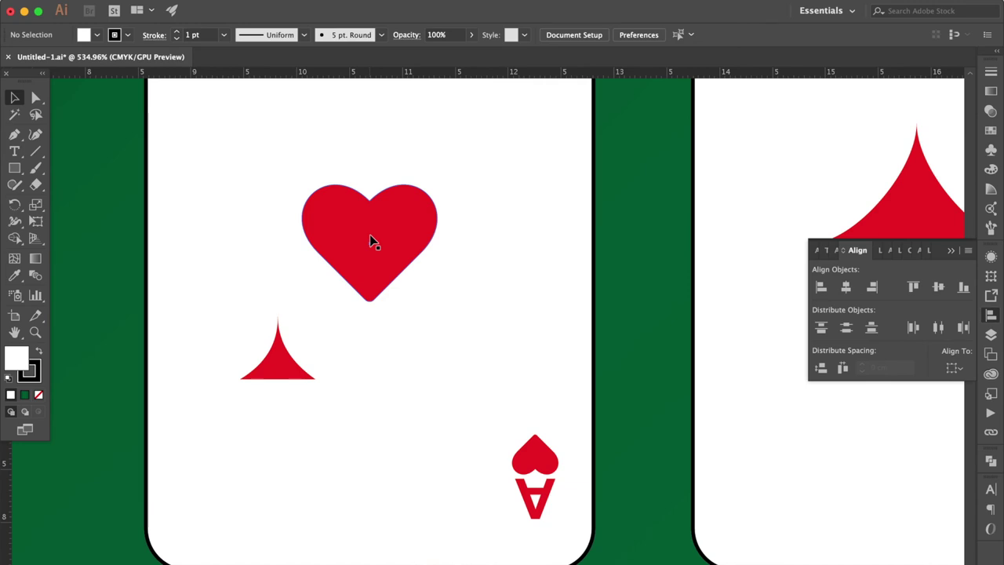
left_click_drag(17, 169, 67, 197)
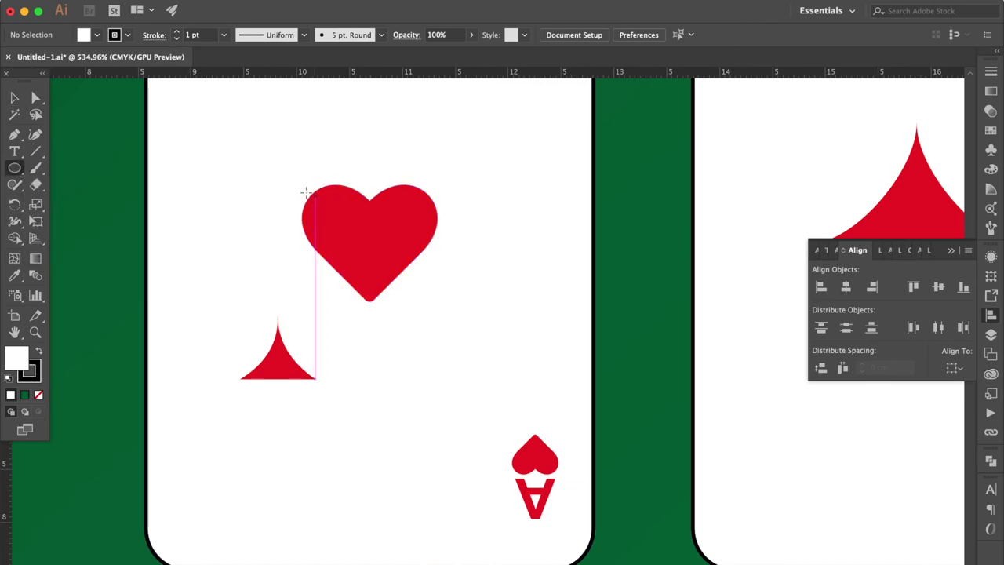
left_click_drag(303, 210, 365, 254)
left_click(14, 98)
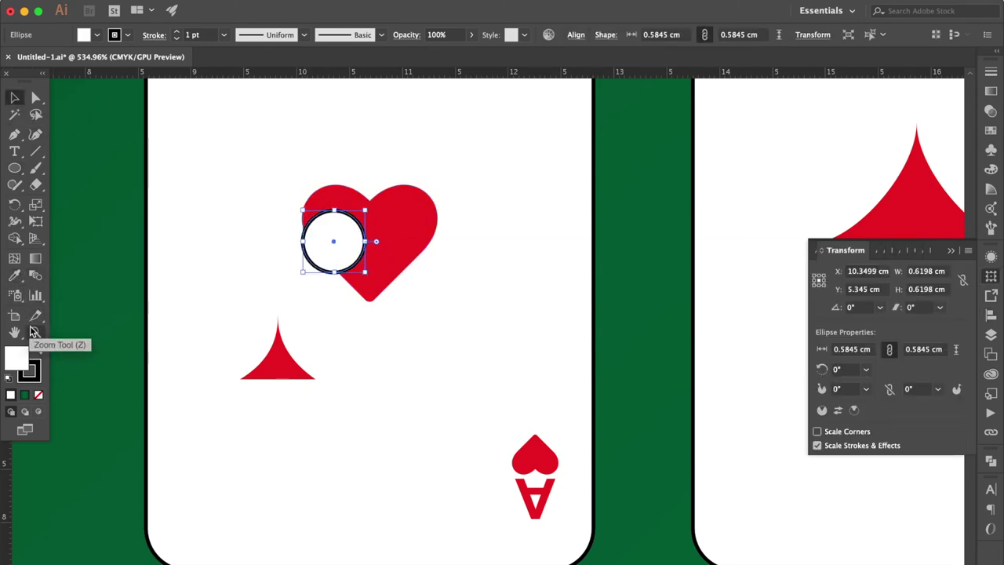
left_click(40, 356)
left_click(32, 369)
left_click(38, 395)
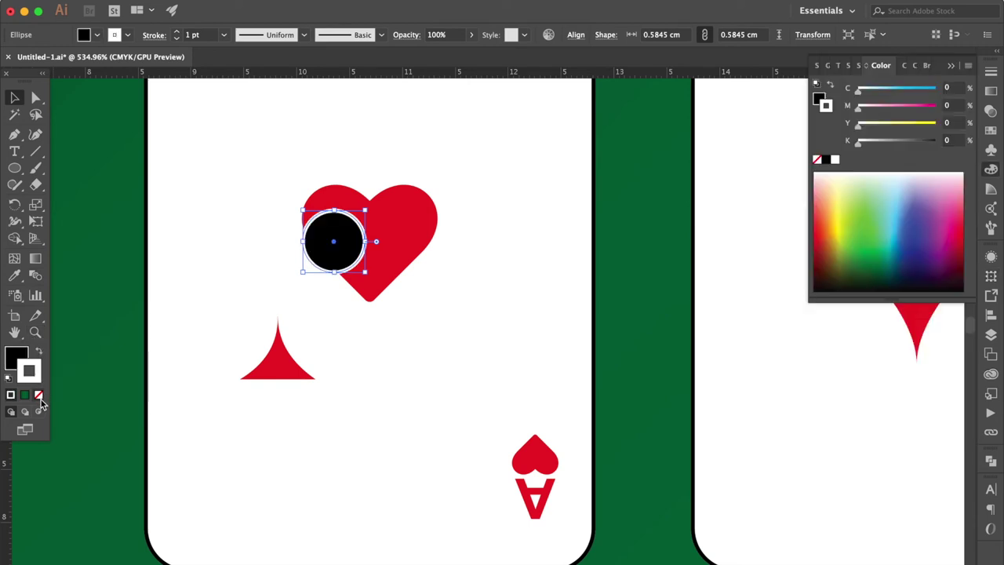
Step: Turn the small red triangle black by sampling the circle's colour
left_click(282, 371)
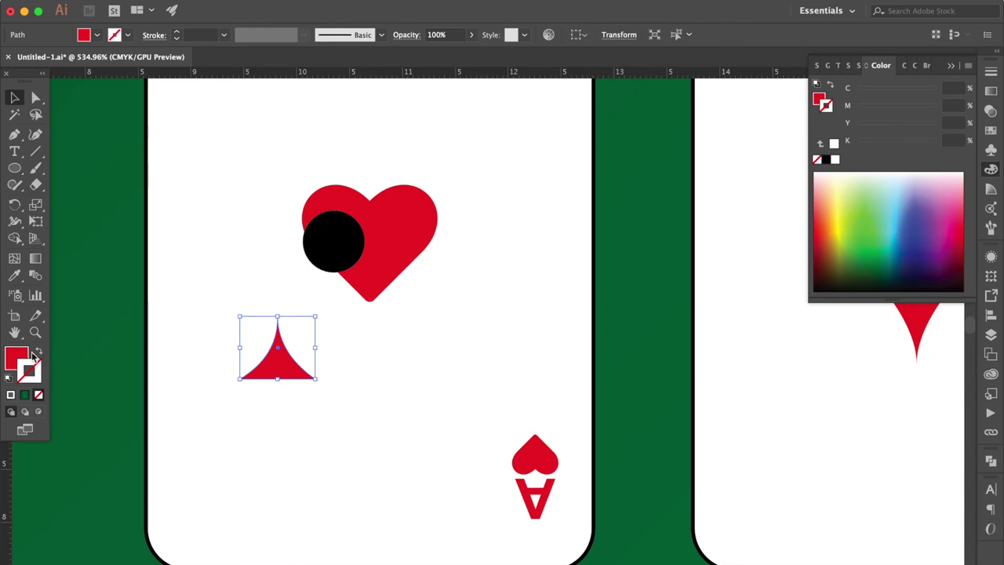
left_click(16, 275)
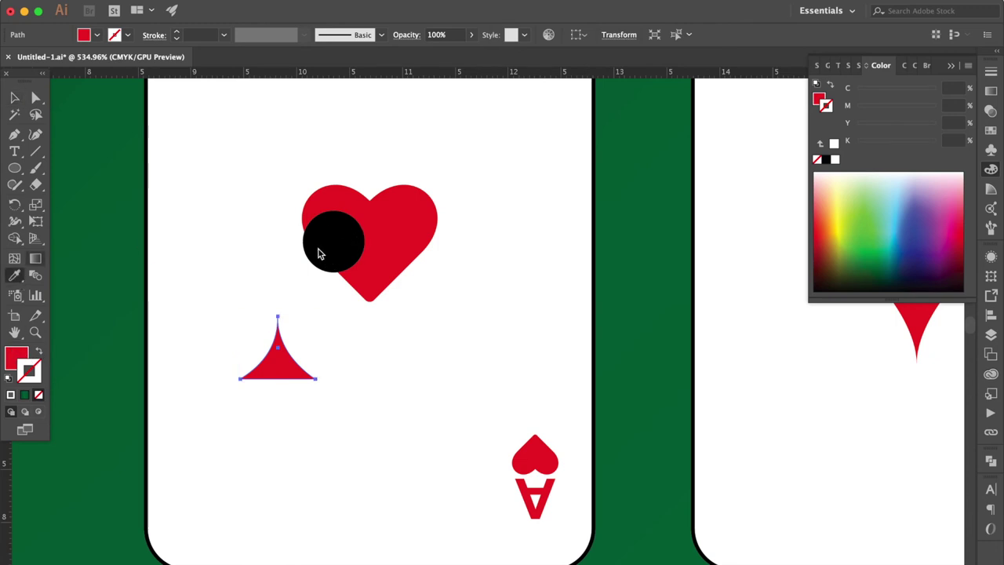
left_click(318, 253)
key("v")
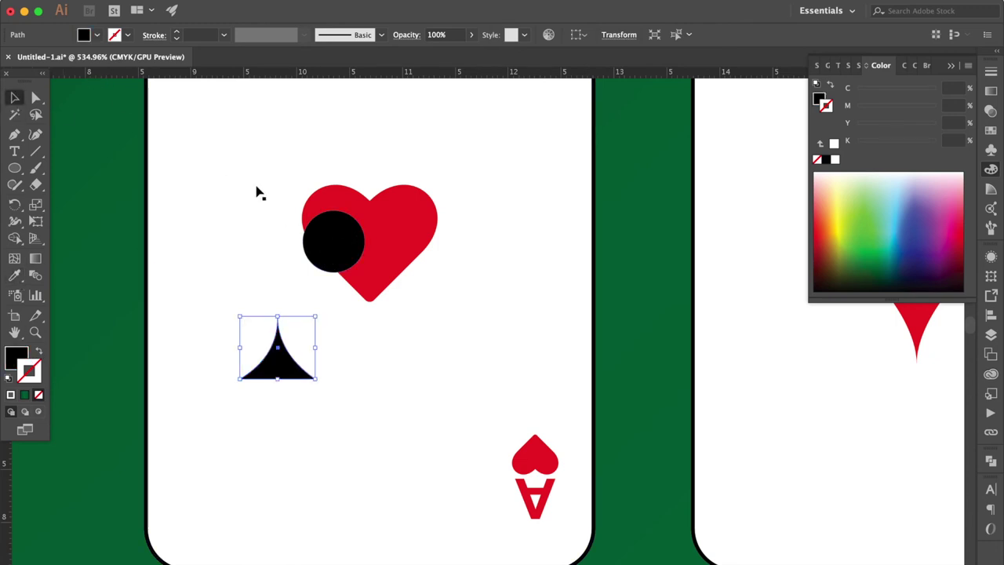
scroll(327, 274, "down", 3)
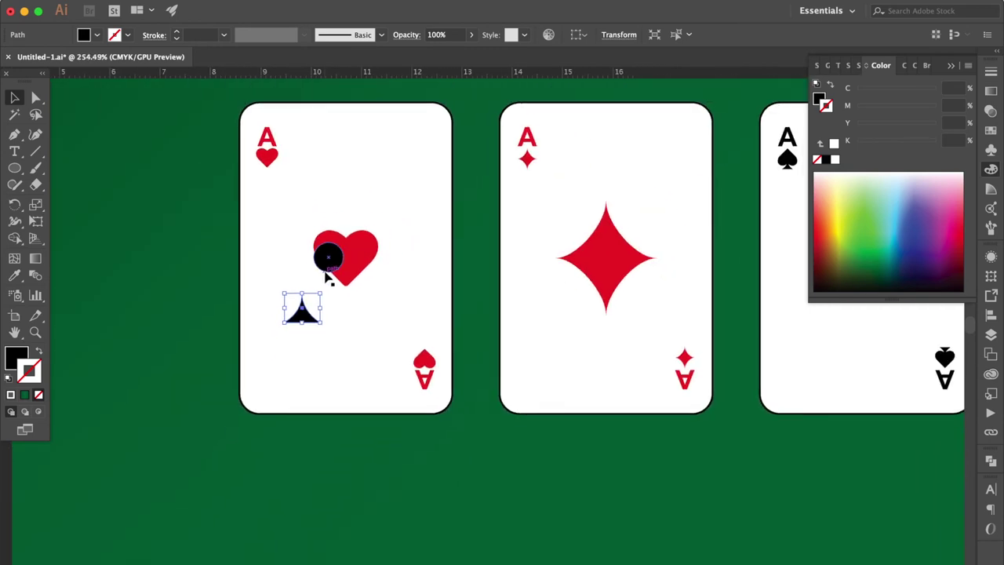
scroll(327, 274, "down", 1)
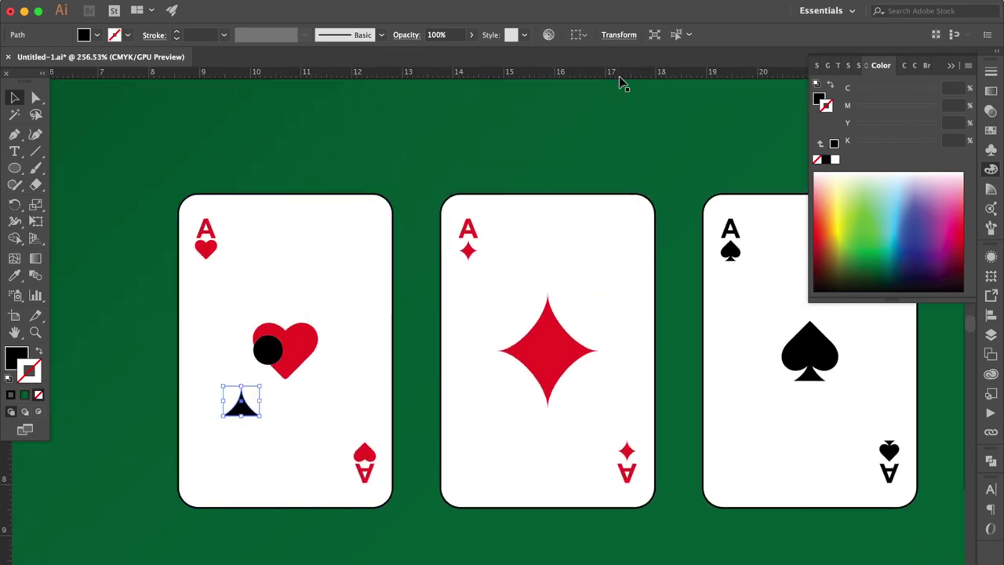
left_click(618, 116)
Step: Add a horizontal guide and place the black triangle stem under the heart's centre
left_click_drag(642, 79, 811, 386)
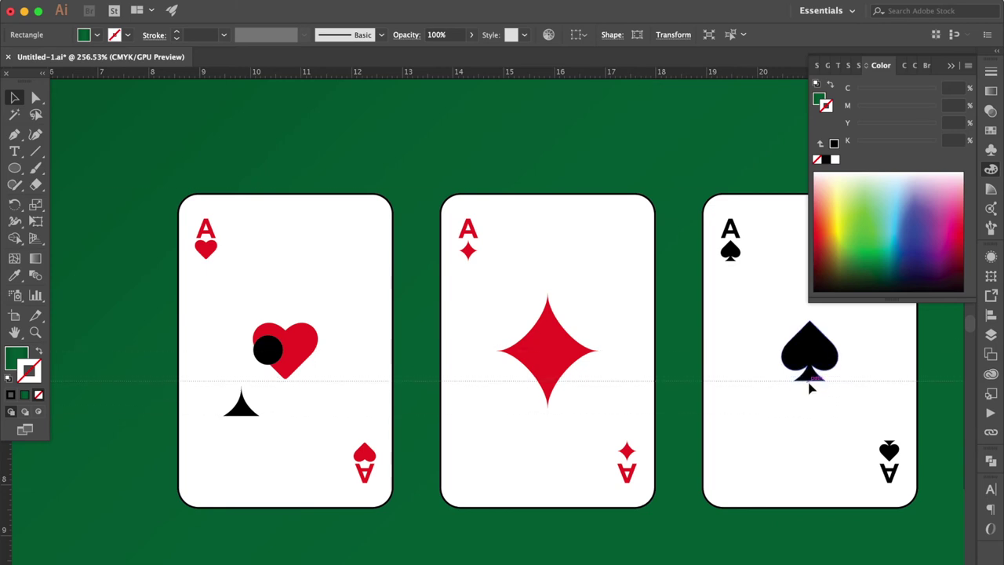
key("ctrl+semicolon")
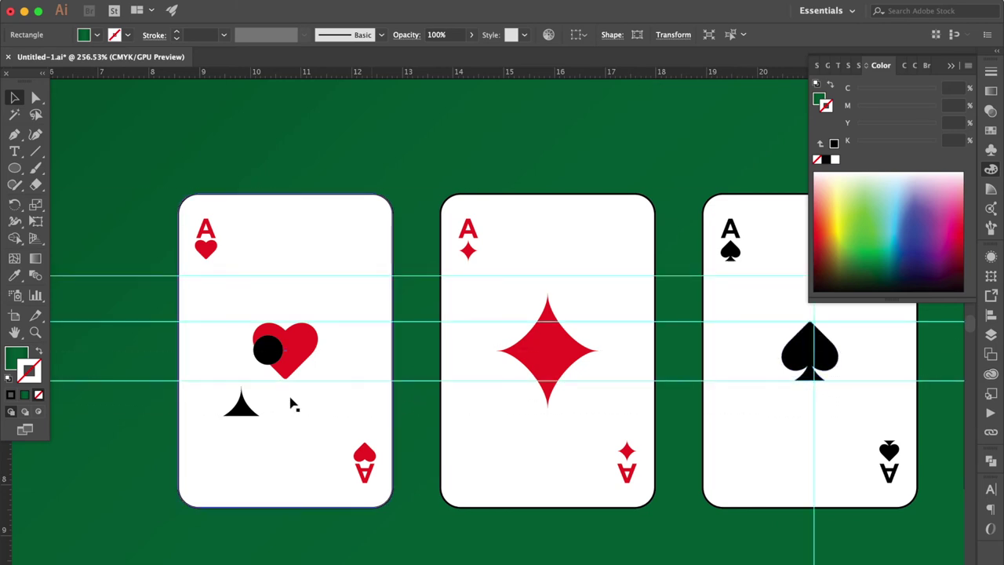
left_click_drag(239, 424, 281, 386)
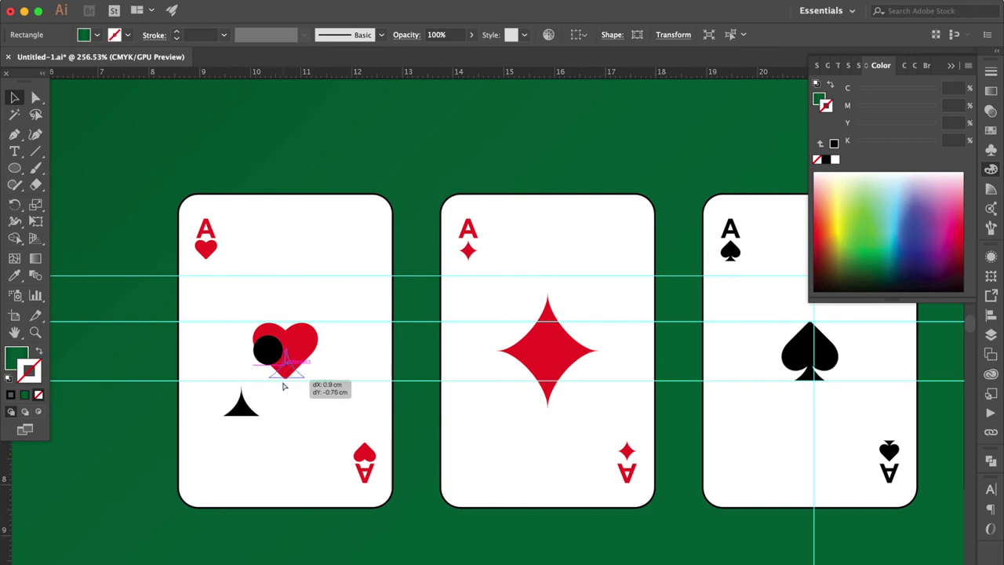
left_click_drag(280, 387, 281, 386)
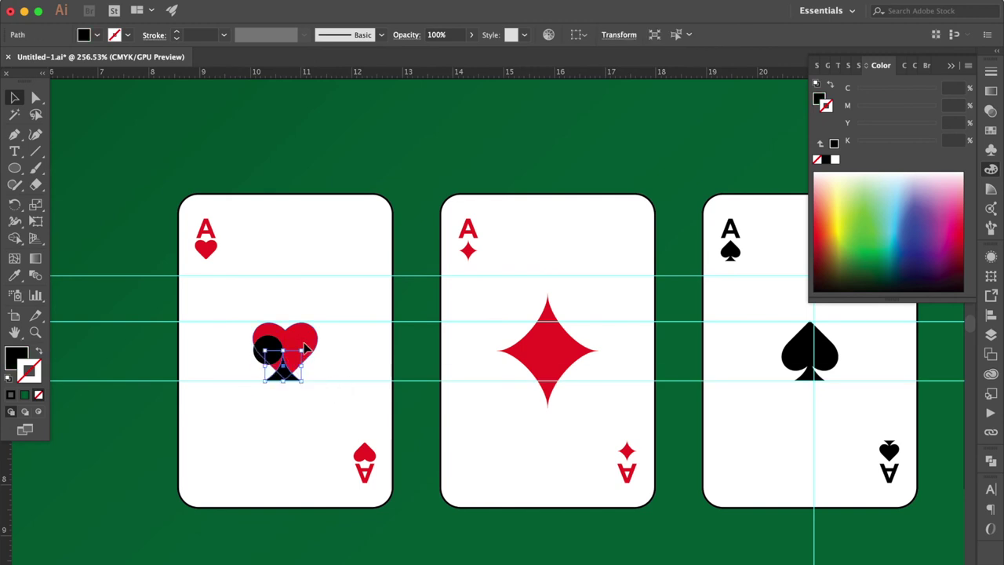
Step: Position a black circle at the heart's top centre and duplicate it for another lobe
left_click(312, 343)
scroll(276, 330, "up", 5)
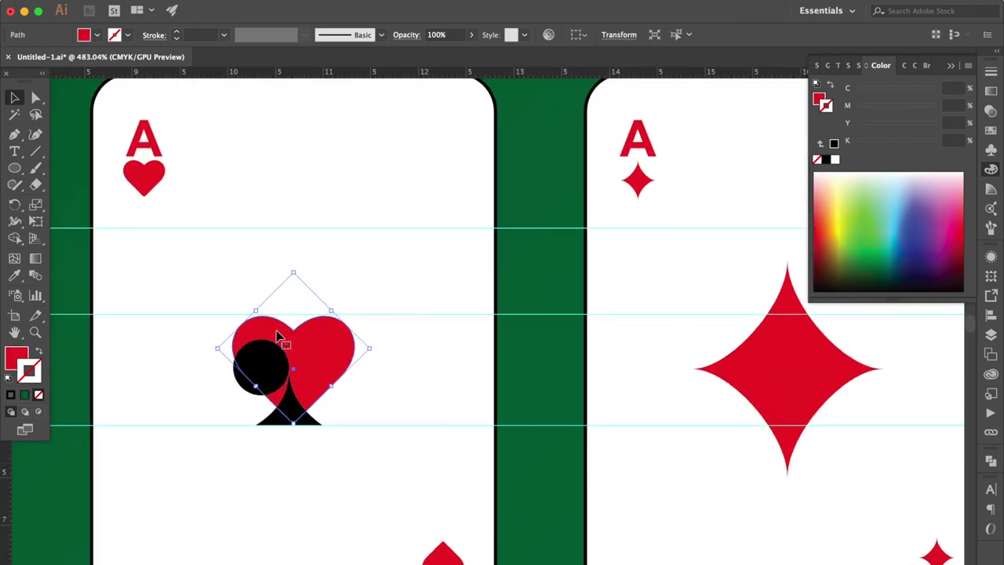
left_click_drag(271, 360, 310, 298)
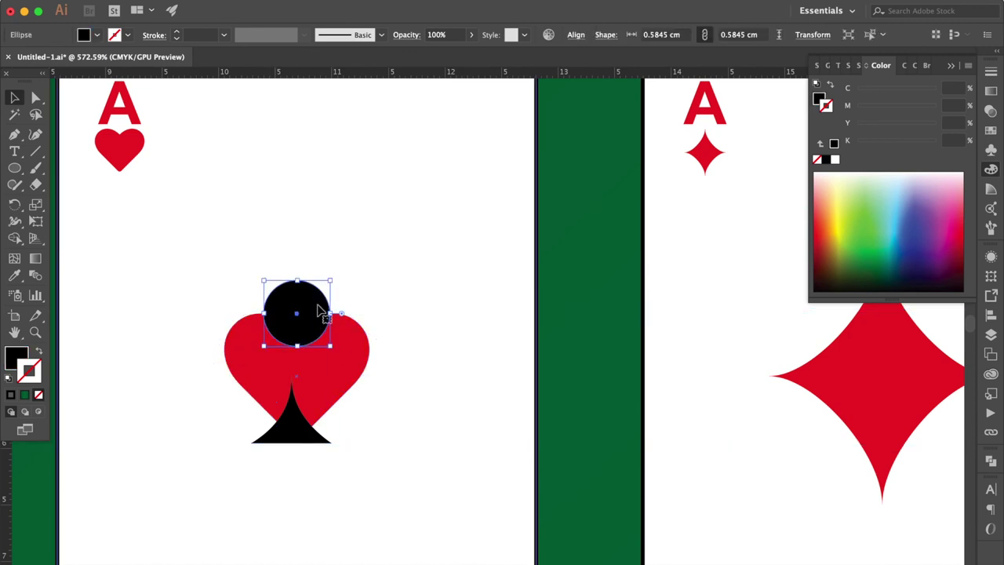
mouse_move(300, 320)
left_mouse_down()
mouse_move(299, 364)
mouse_move(265, 370)
left_mouse_up()
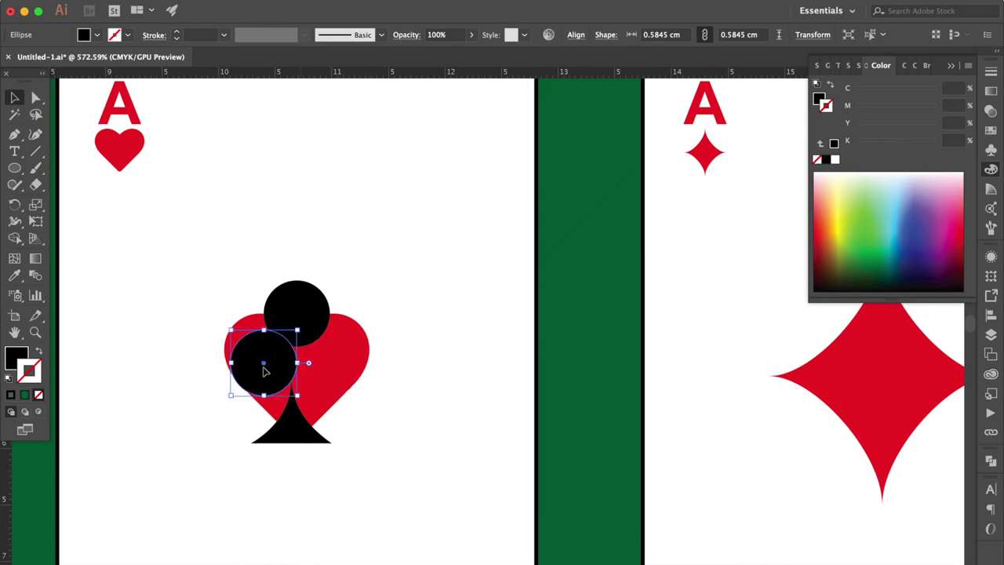
left_click_drag(279, 372, 346, 365)
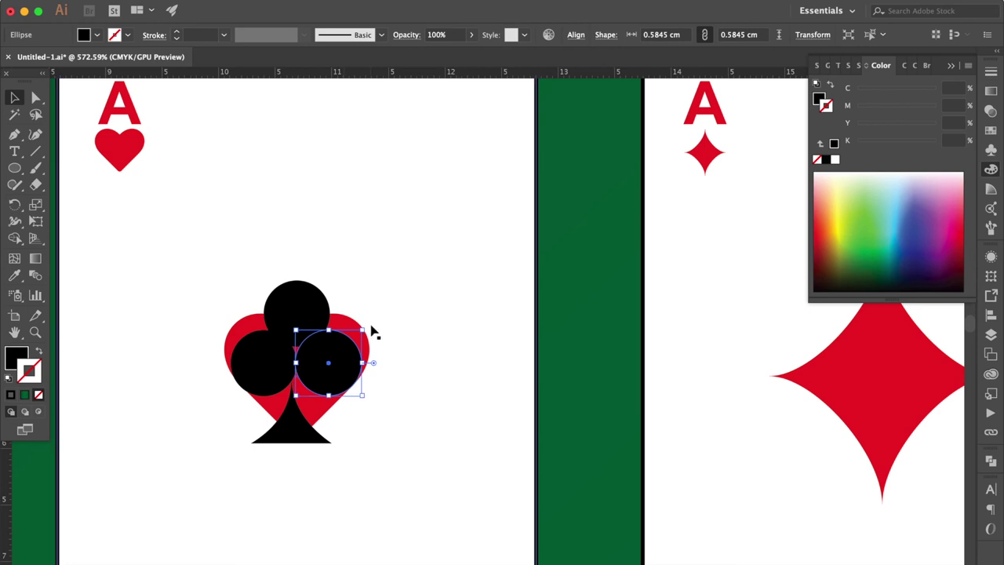
Step: Enlarge the three club circles to 0.65 cm and shift the top one slightly left
left_click(262, 361, "shift")
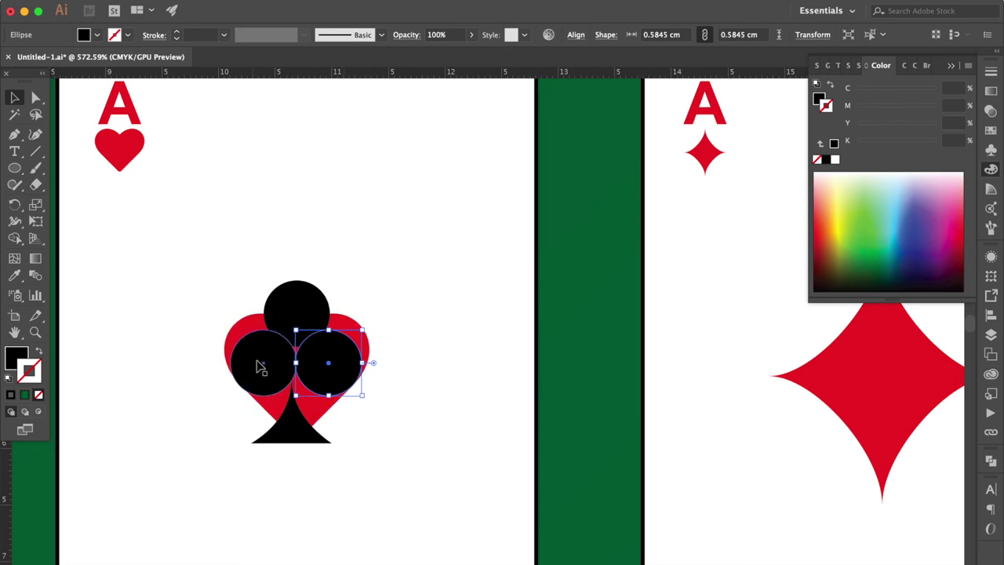
left_click(298, 292, "shift")
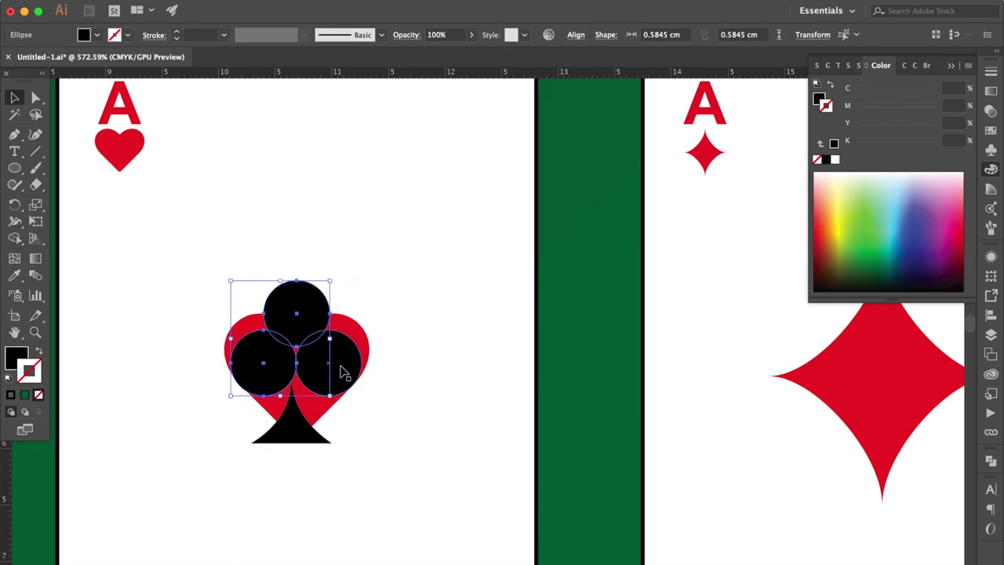
key("shift+m")
mouse_move(298, 399)
left_mouse_down()
mouse_move(325, 414)
mouse_move(291, 410)
left_mouse_up()
left_click_drag(299, 322, 291, 322)
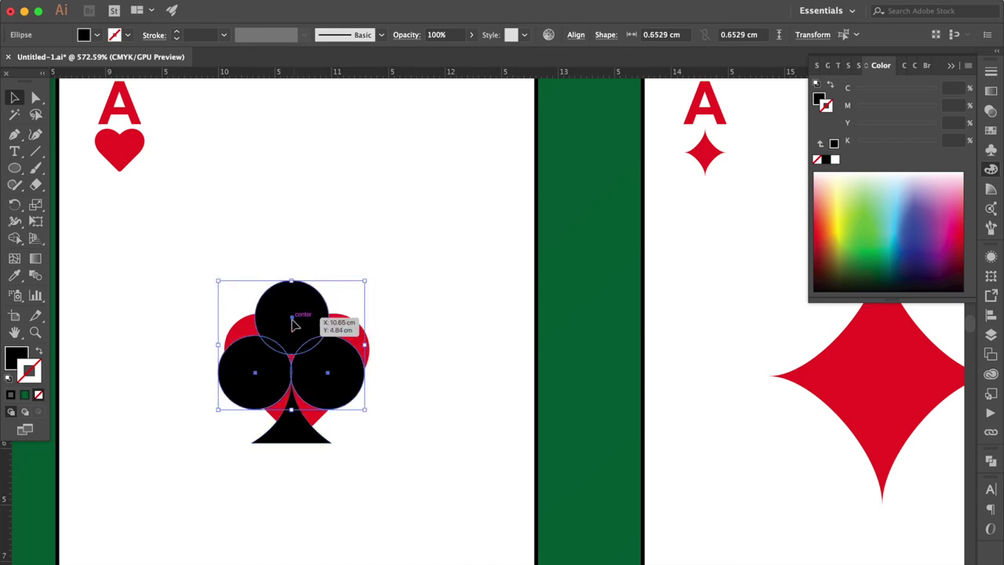
left_click(990, 460)
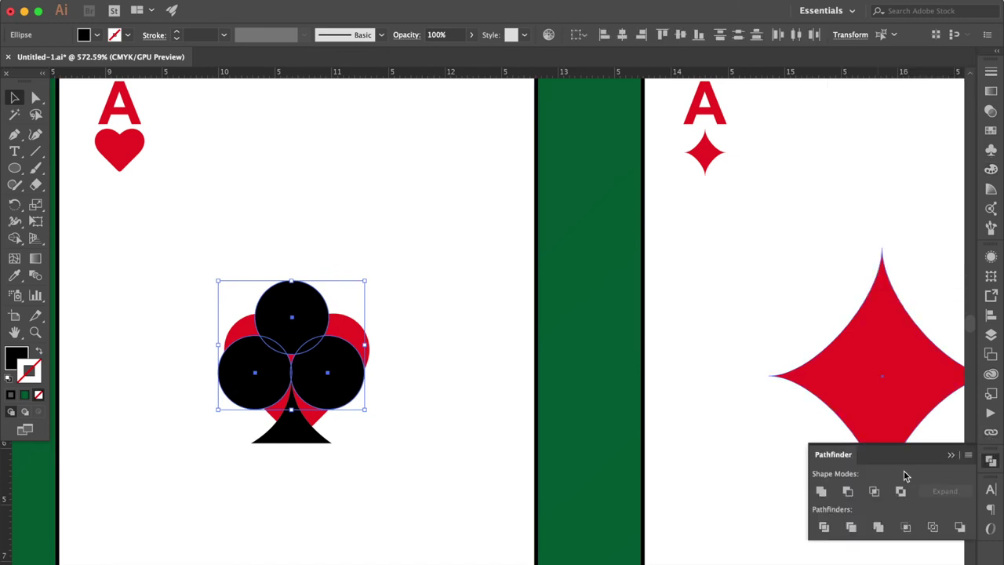
Step: Unite the circles with Pathfinder, release the compound path, and delete the inner triangle gap
left_click(820, 492)
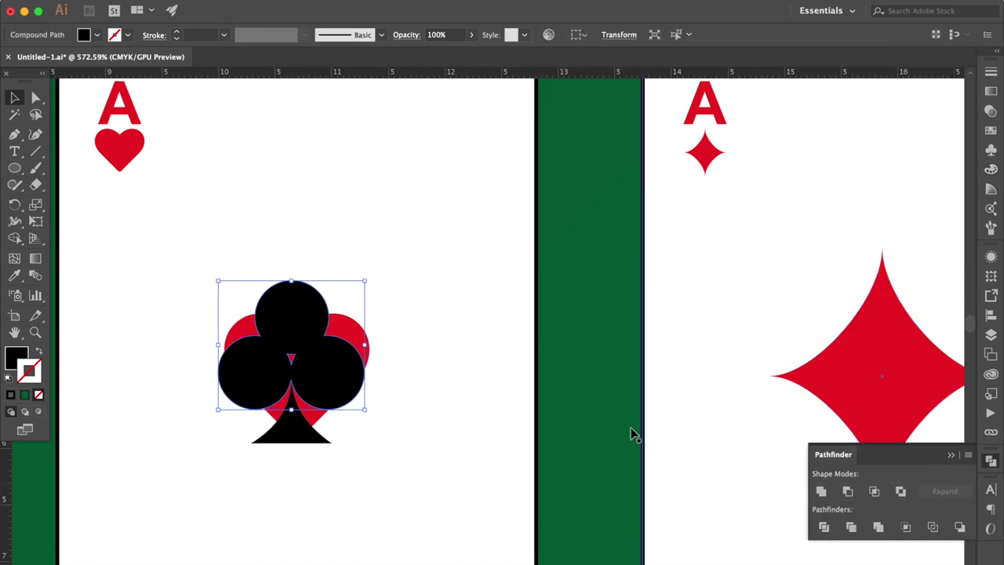
scroll(325, 376, "up", 3)
scroll(325, 376, "up", 3)
right_click(302, 381)
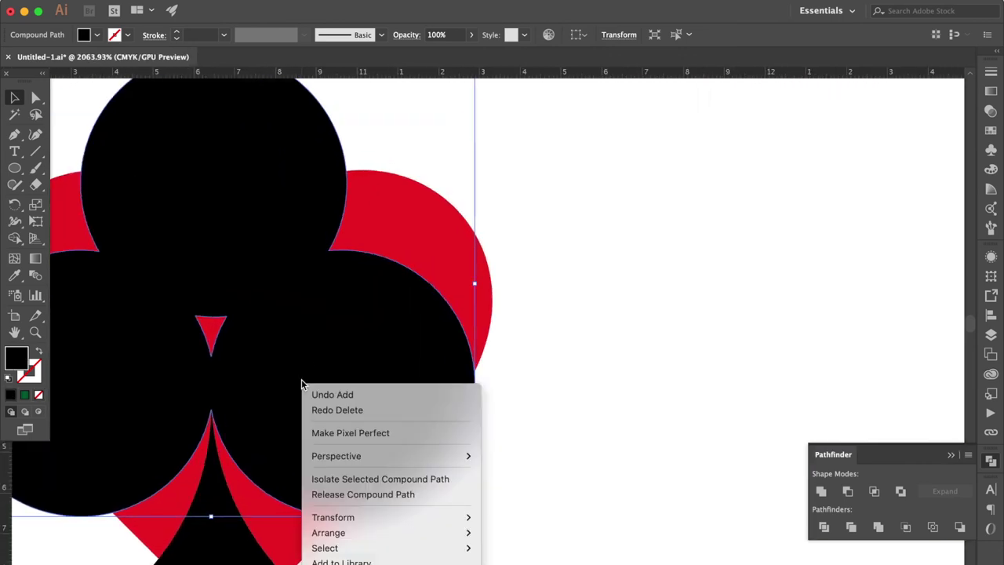
left_click(371, 494)
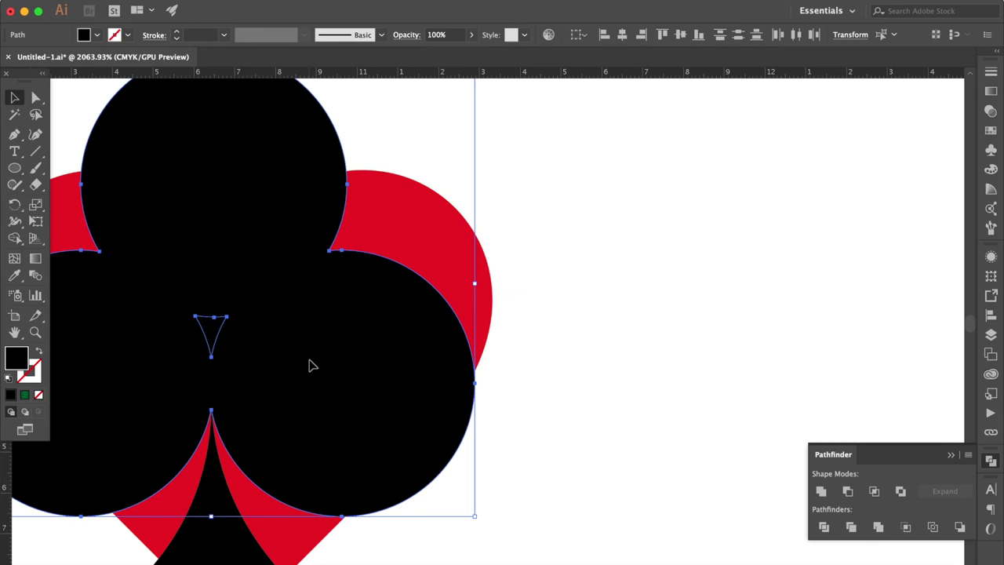
left_click(311, 365, "shift")
key("Delete")
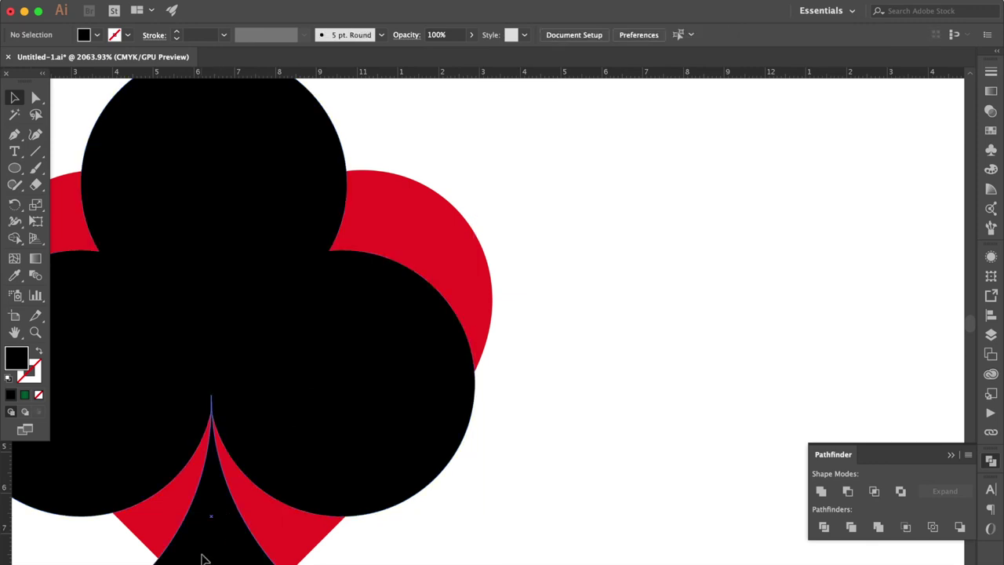
Step: Delete the red heart behind the club
scroll(202, 558, "down", 3)
scroll(201, 559, "down", 1)
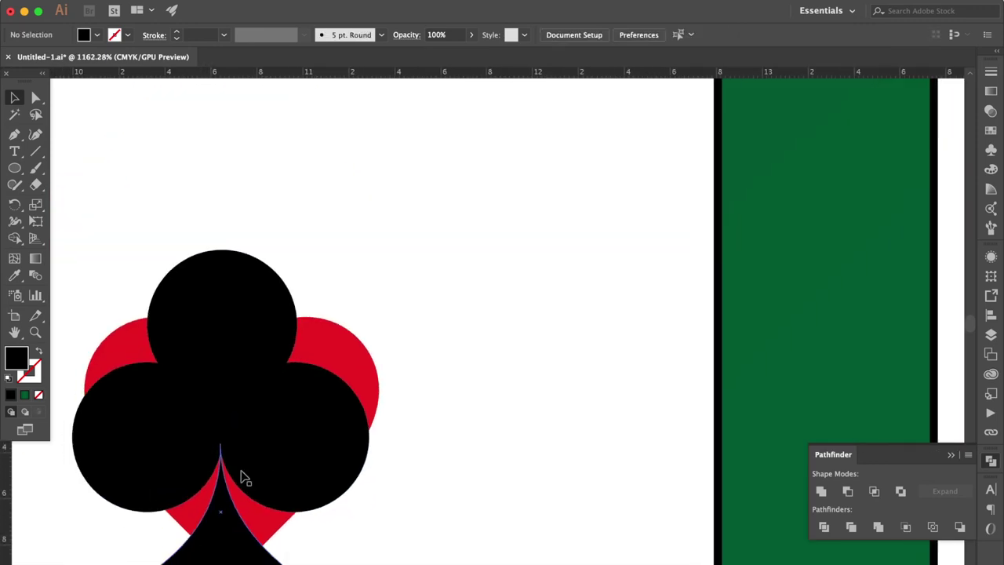
left_click(350, 348)
key("Delete")
Step: Move the club head down so it sits on the black stem
scroll(350, 347, "down", 2)
scroll(350, 348, "left", 2)
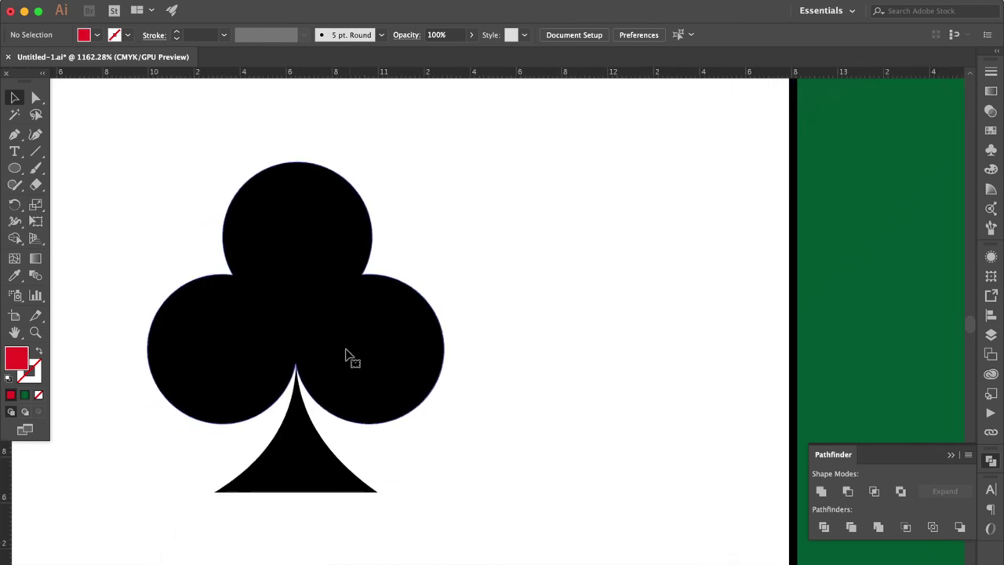
left_click(320, 315)
scroll(320, 335, "up", 2)
scroll(321, 337, "up", 2)
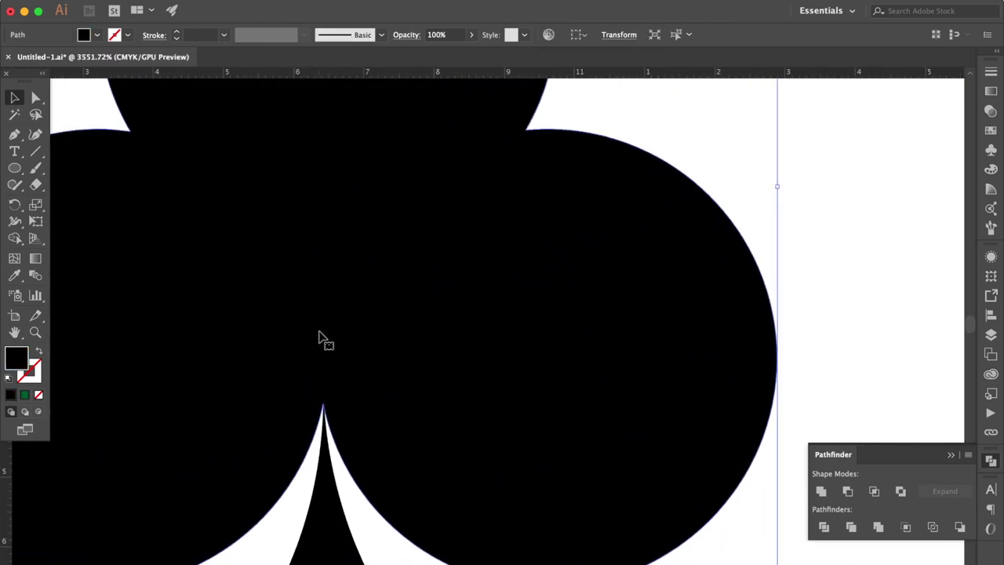
left_click_drag(361, 343, 361, 381)
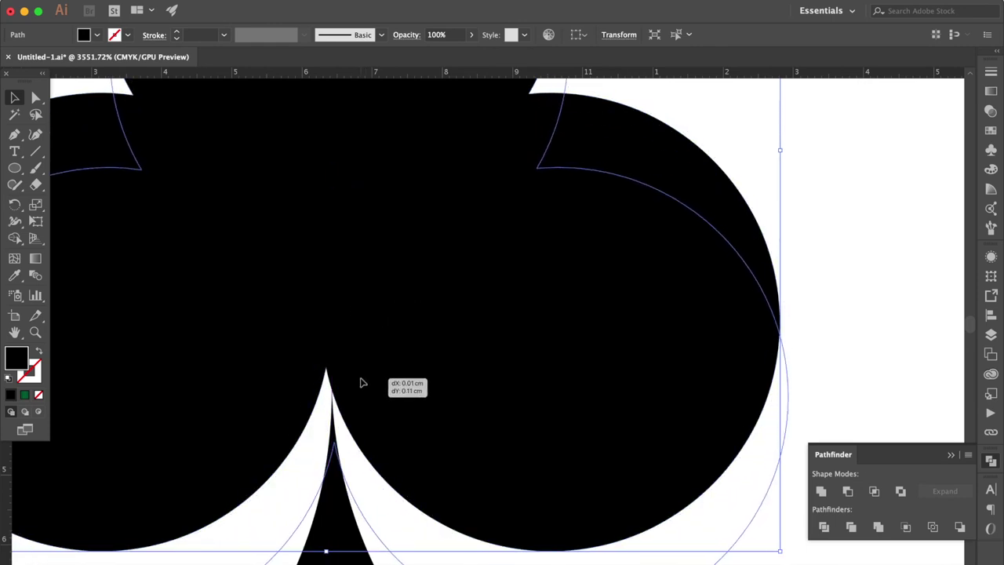
left_click_drag(362, 380, 362, 384)
scroll(381, 340, "down", 2)
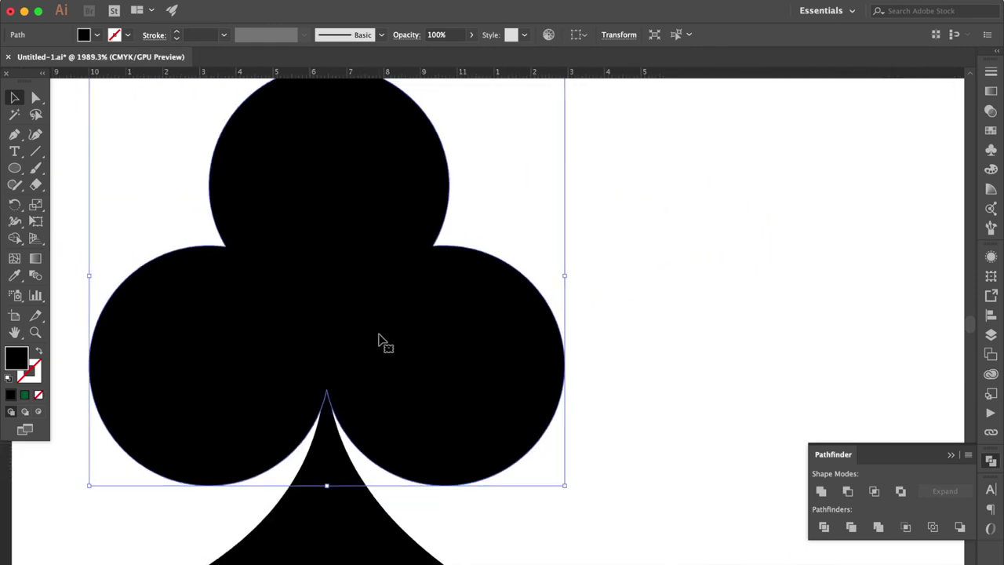
scroll(381, 340, "down", 1)
left_click(584, 317)
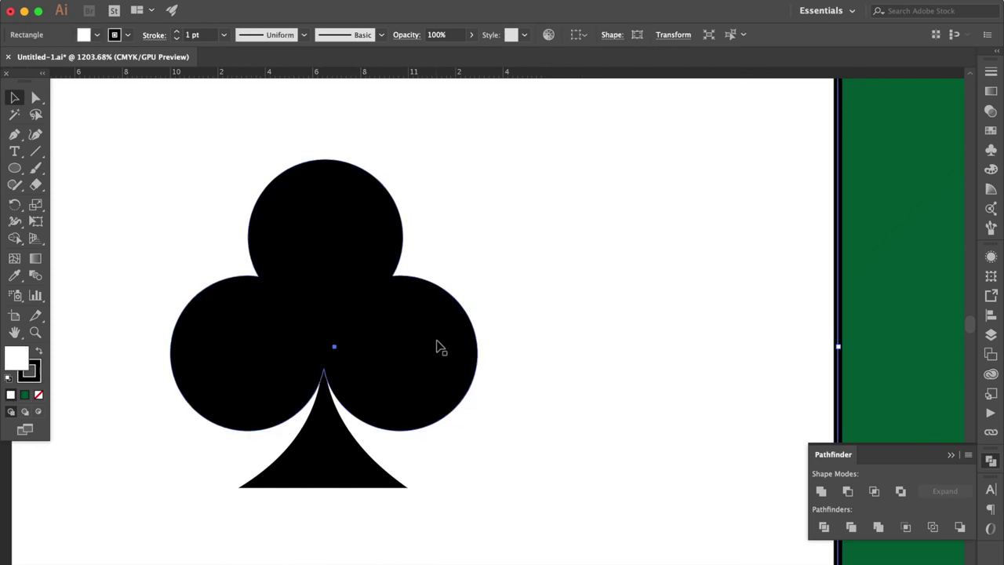
scroll(437, 347, "down", 2)
scroll(500, 352, "down", 1)
left_click(554, 303)
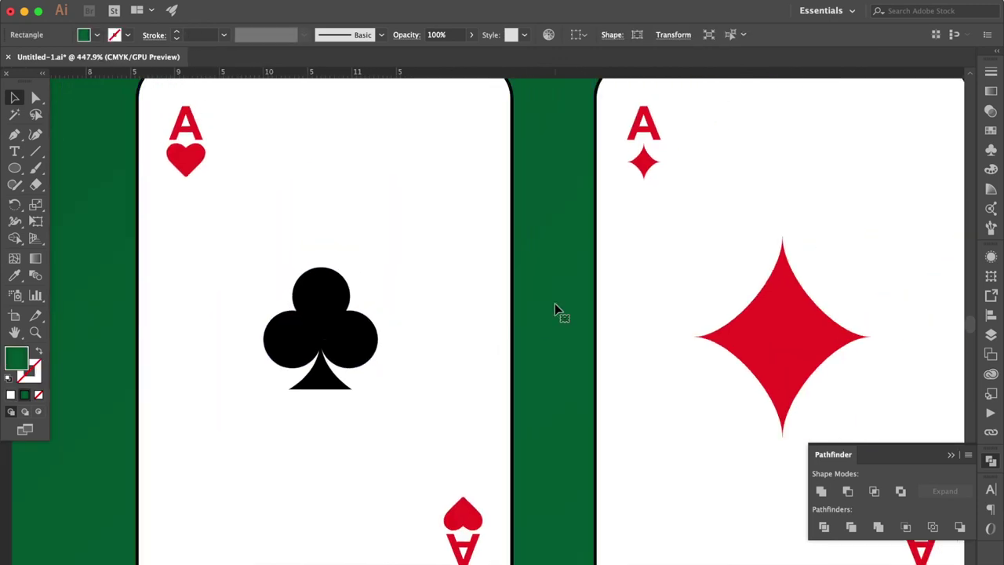
Step: Merge the club head and stem into one black shape with the Shape Builder
left_click(317, 304)
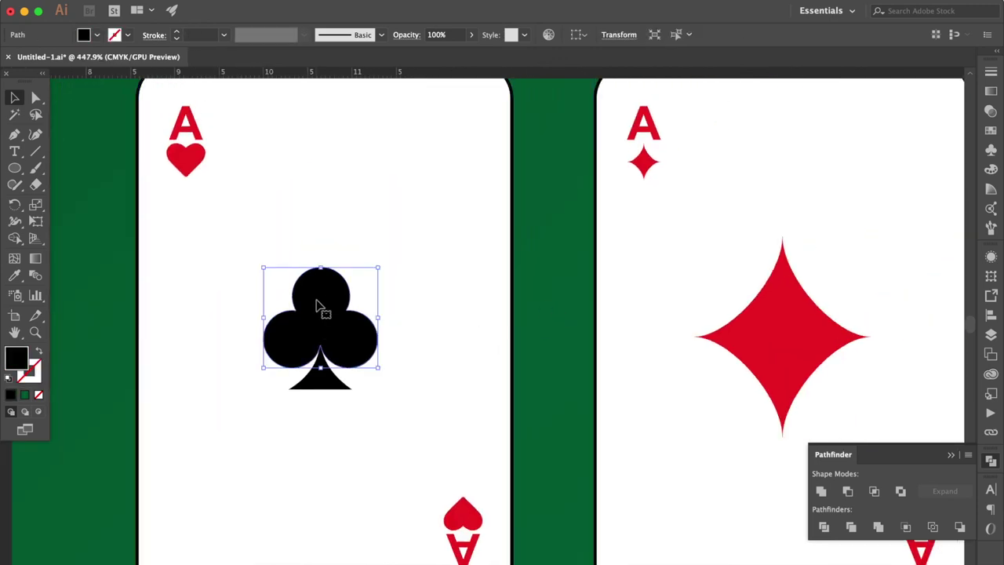
left_click(327, 388, "shift")
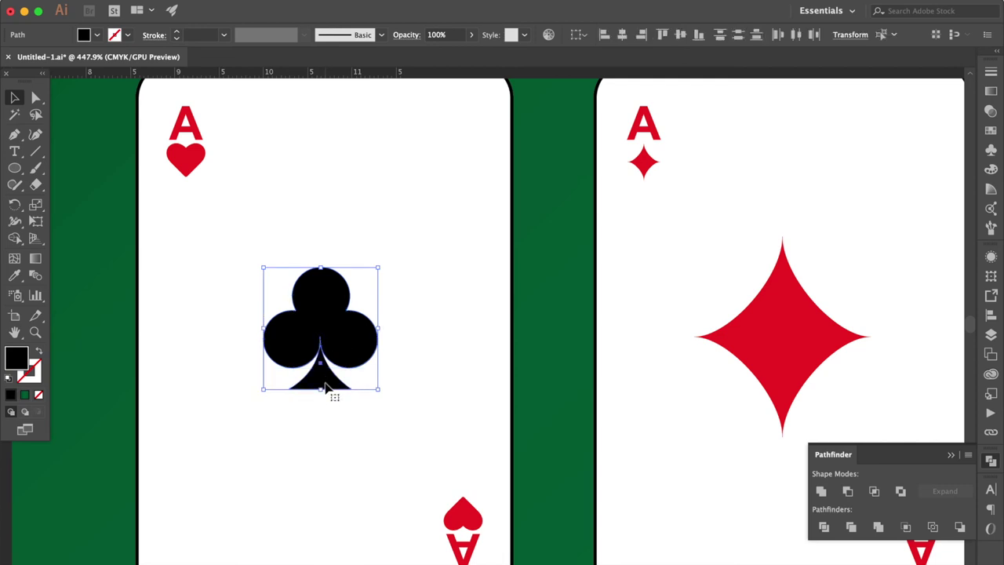
key("ctrl+shift+b")
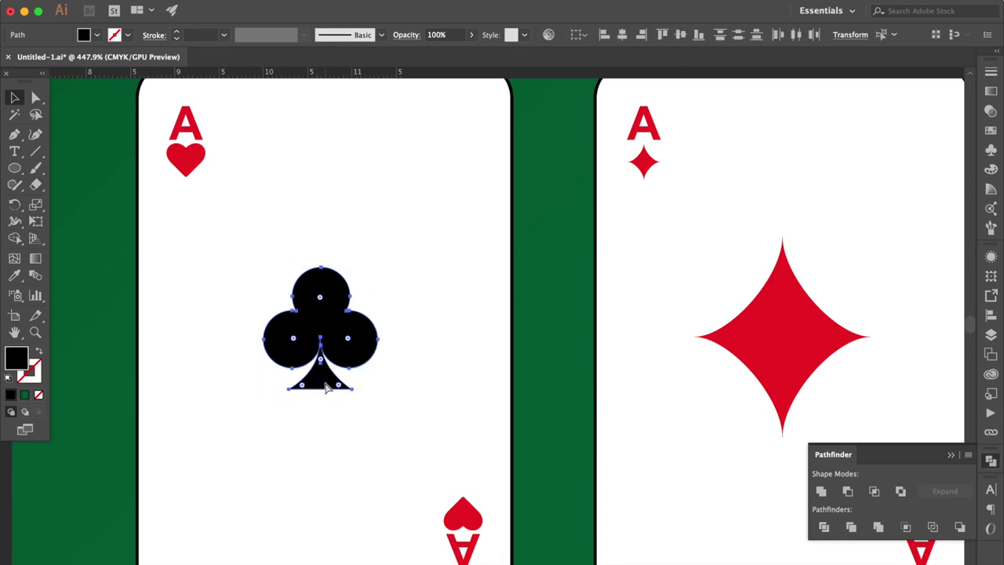
left_click(15, 238)
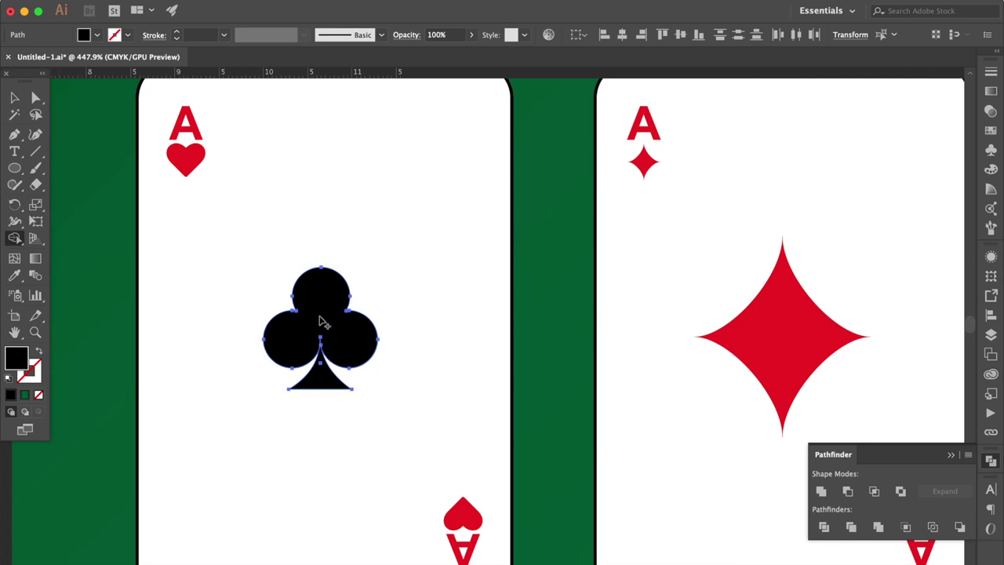
left_click_drag(322, 323, 324, 382)
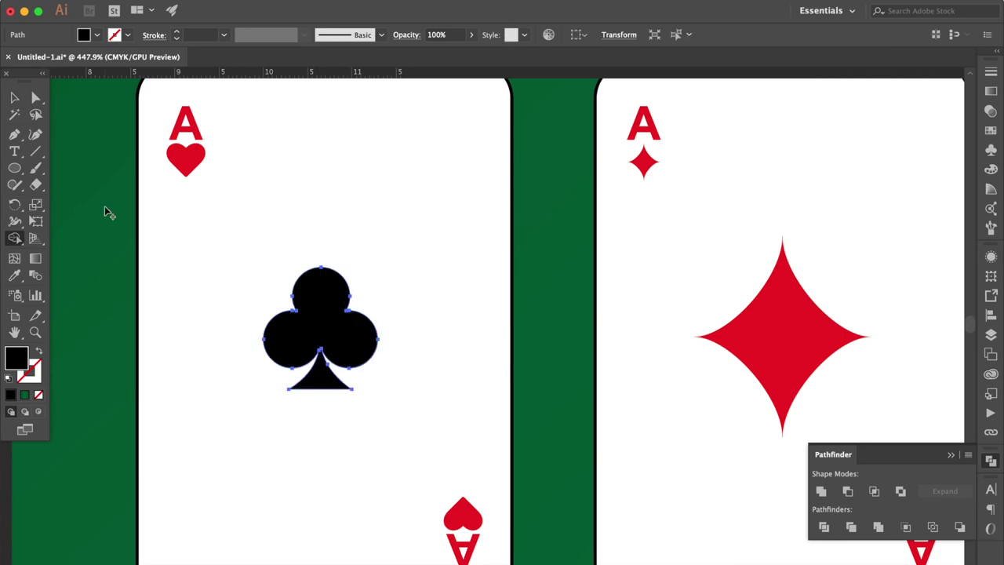
left_click(14, 97)
key("ctrl+shift+b")
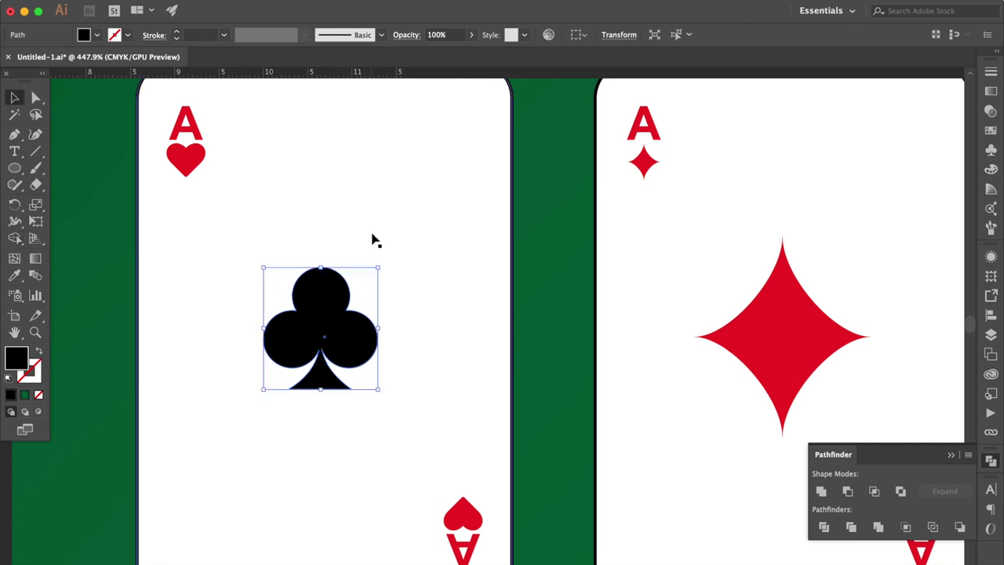
left_click(372, 251)
left_click(352, 330)
scroll(352, 326, "down", 2)
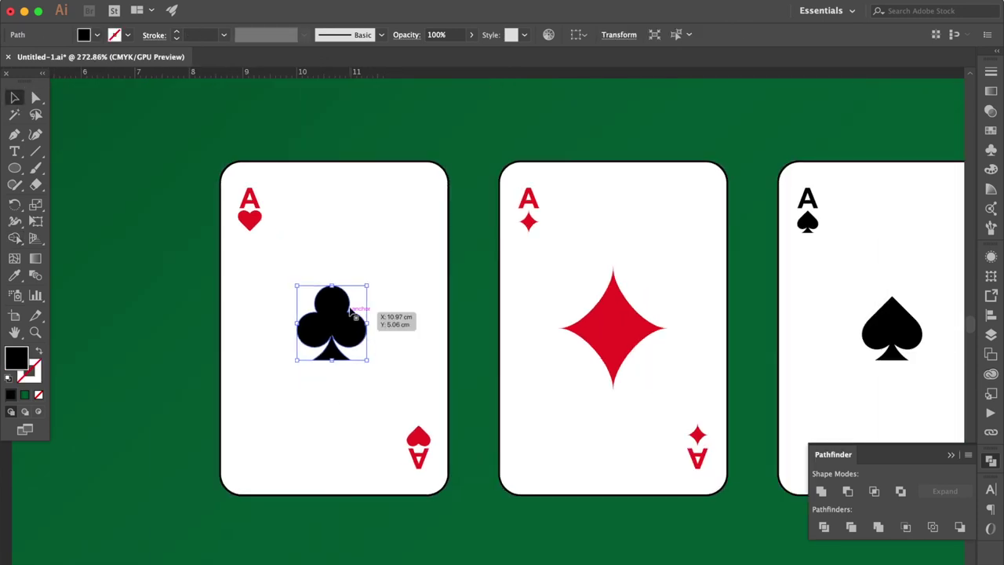
Step: Duplicate the club and move the small copy onto the top-left corner heart
mouse_move(339, 325)
left_mouse_down("alt")
mouse_move(339, 256)
mouse_move(320, 259)
left_mouse_up("alt")
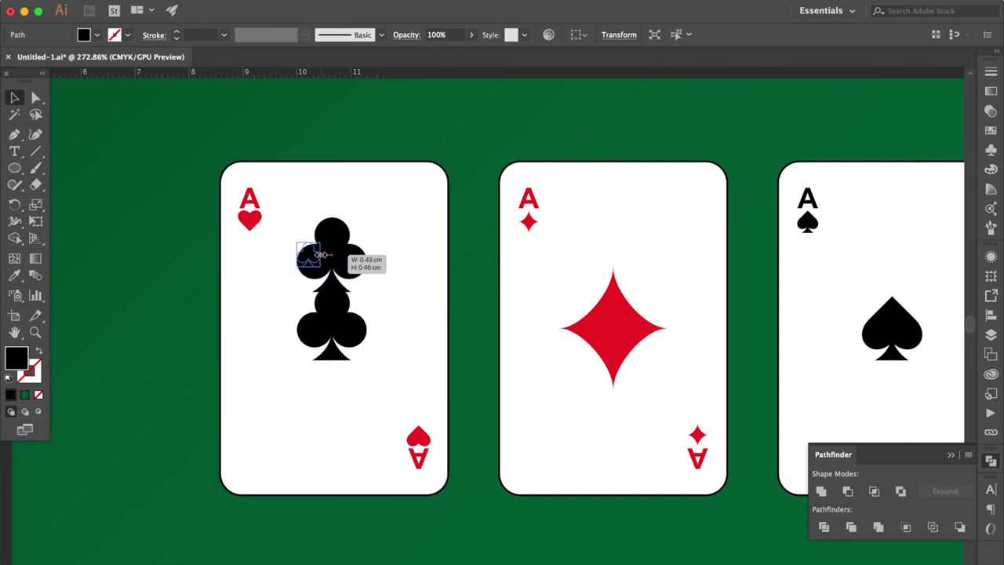
left_click(249, 225)
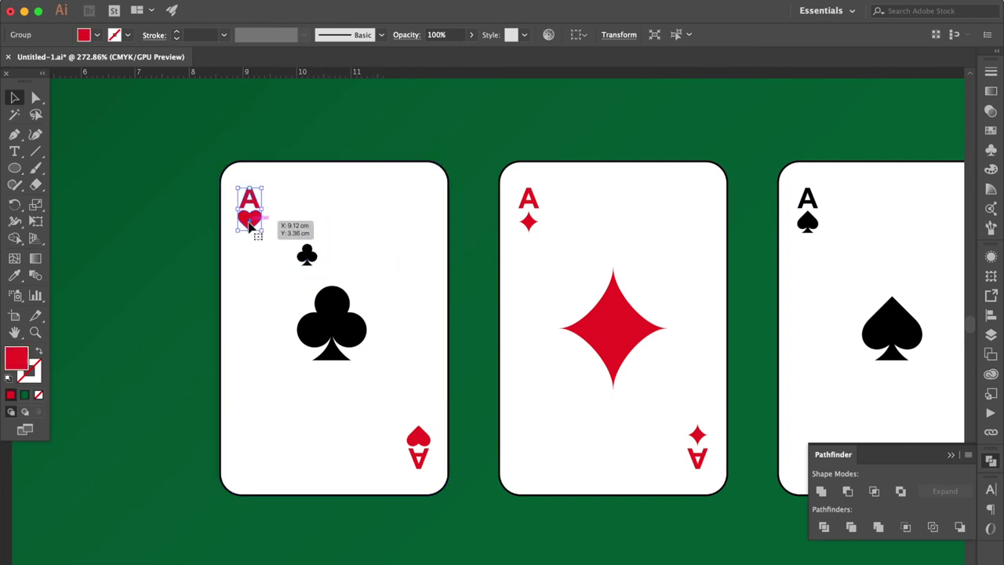
left_click(298, 232, "shift")
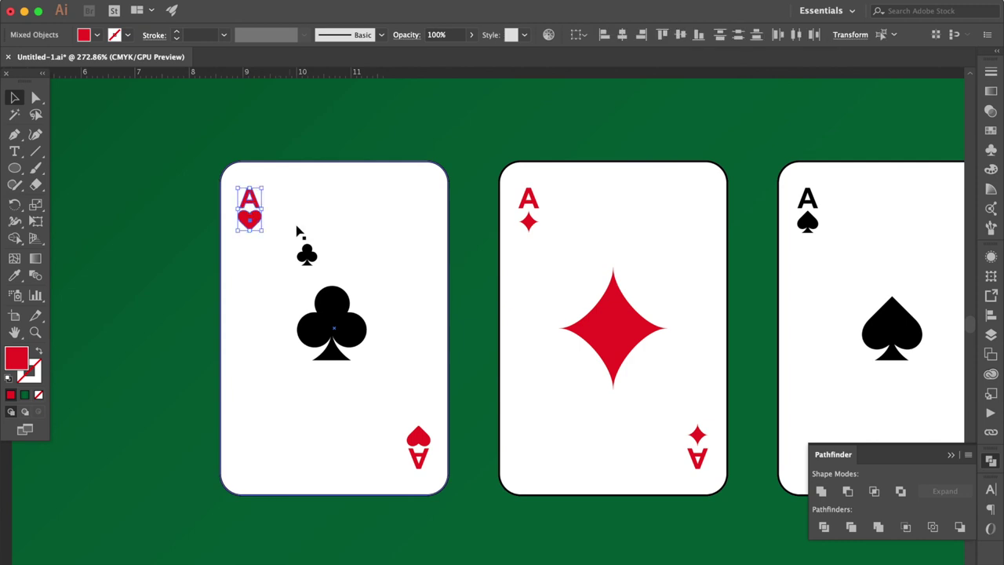
left_click(297, 229)
scroll(298, 233, "up", 2)
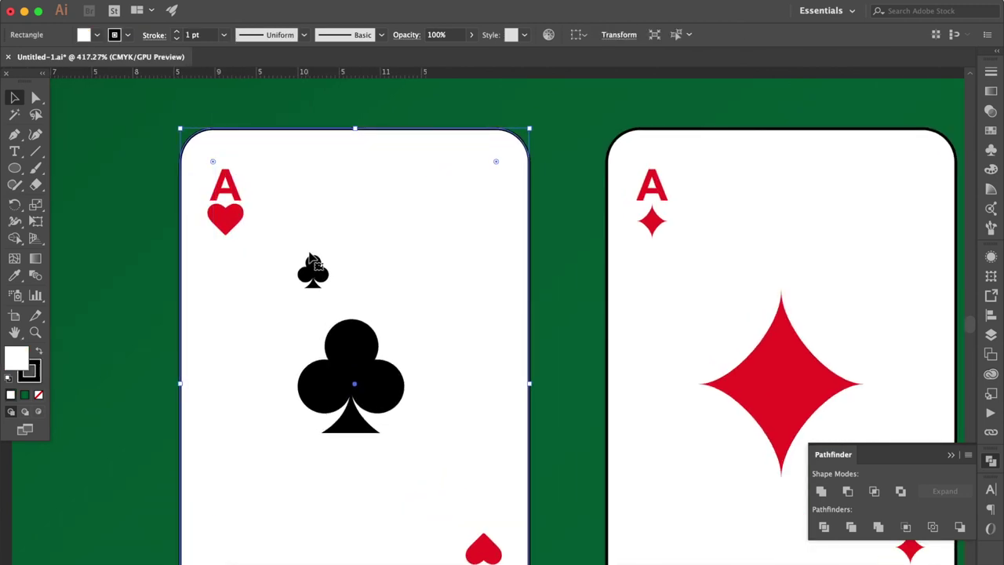
left_click_drag(312, 261, 226, 212)
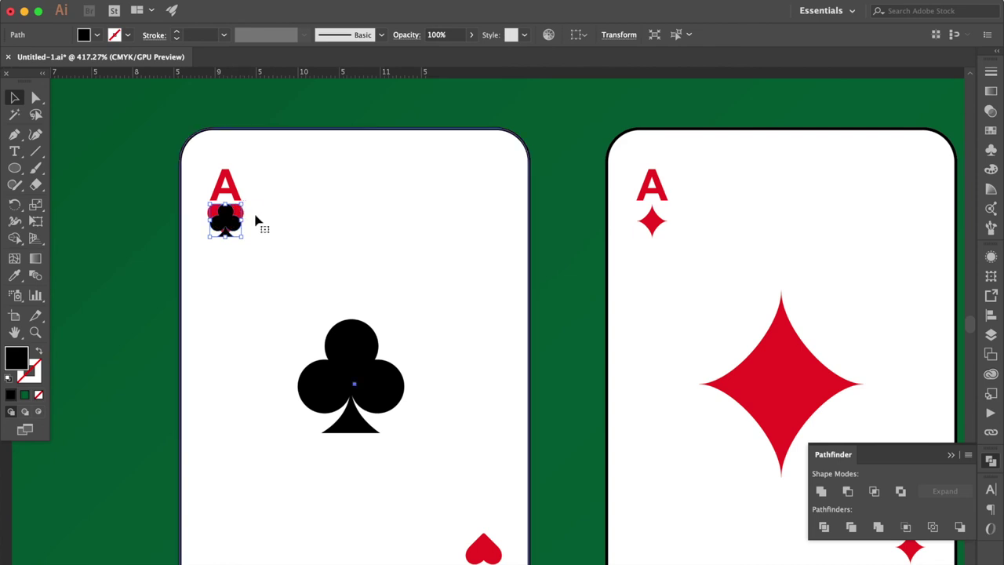
Step: Delete the red corner heart so the small black club sits beneath the A
left_click(255, 219)
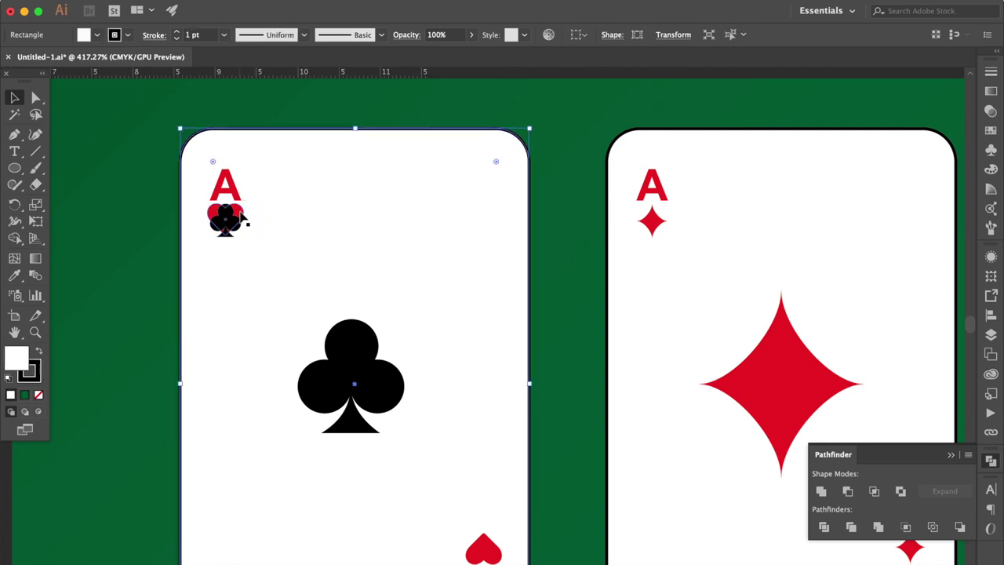
left_click(239, 218)
key("Delete")
left_click(229, 235)
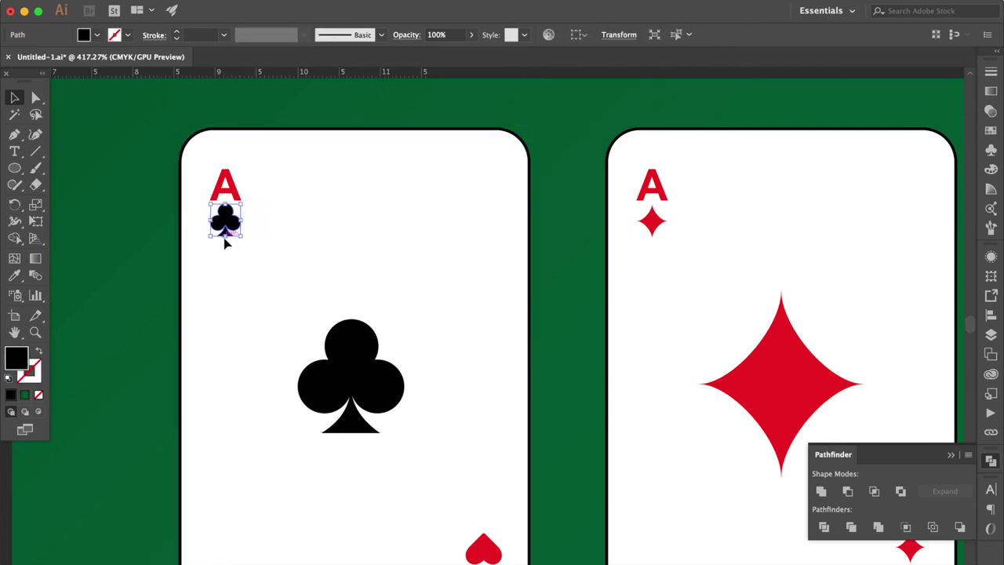
scroll(260, 278, "down", 2)
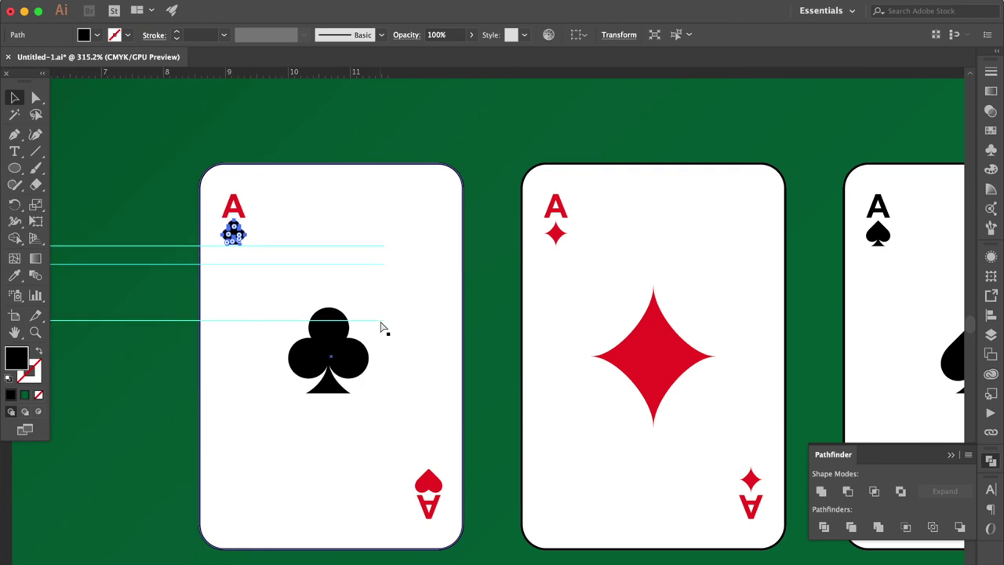
scroll(170, 320, "up", 3)
Step: Shrink the small corner club and give the corner A the club's black fill
scroll(169, 320, "up", 2)
scroll(170, 320, "up", 3)
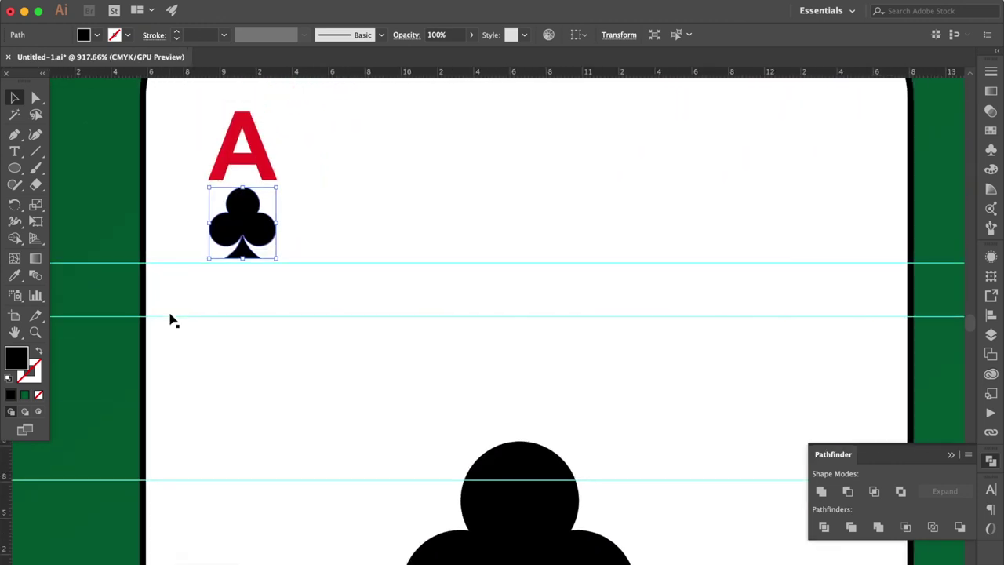
left_click_drag(239, 260, 243, 265)
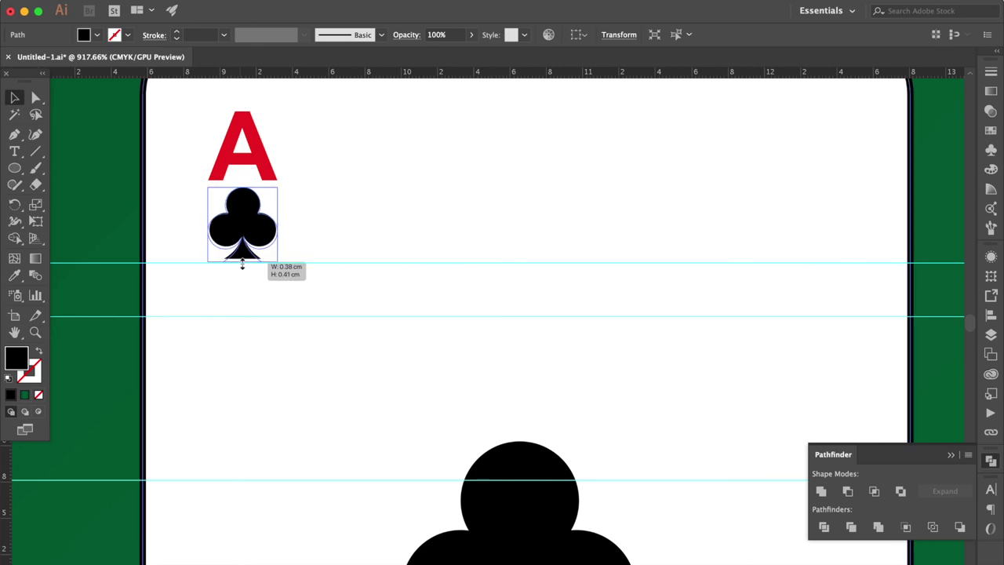
scroll(241, 265, "down", 1)
scroll(242, 264, "down", 1)
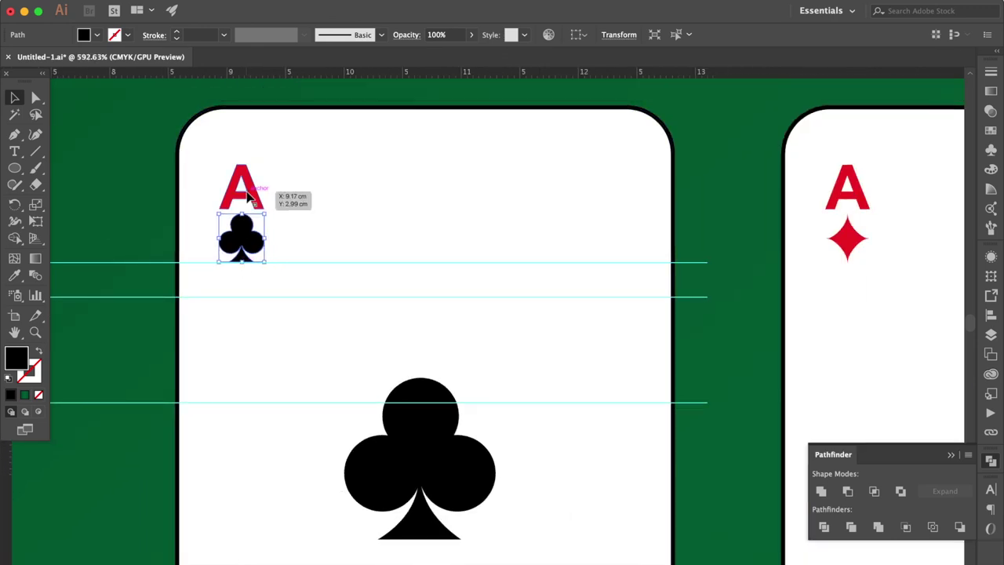
left_click(246, 194)
key("i")
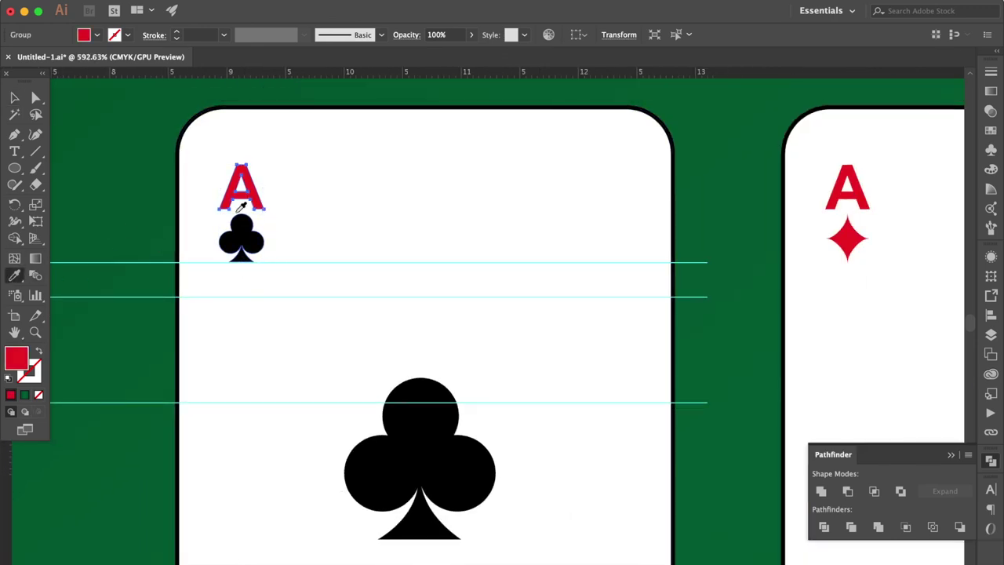
left_click(249, 236)
Step: Group the corner A with the small club and remove the red bottom-corner index
left_click(14, 97)
left_click(245, 250)
scroll(245, 236, "down", 2)
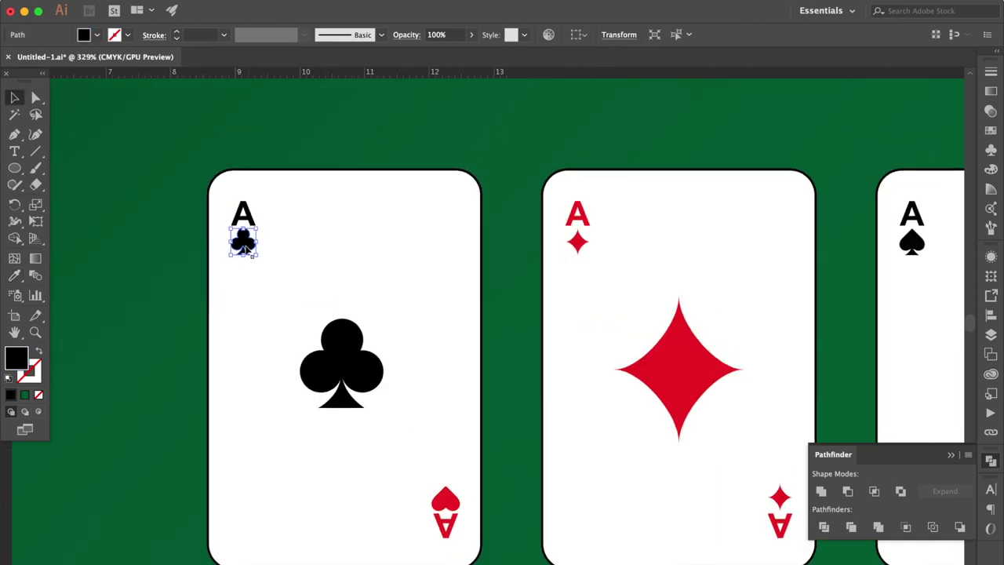
left_click(244, 217, "shift")
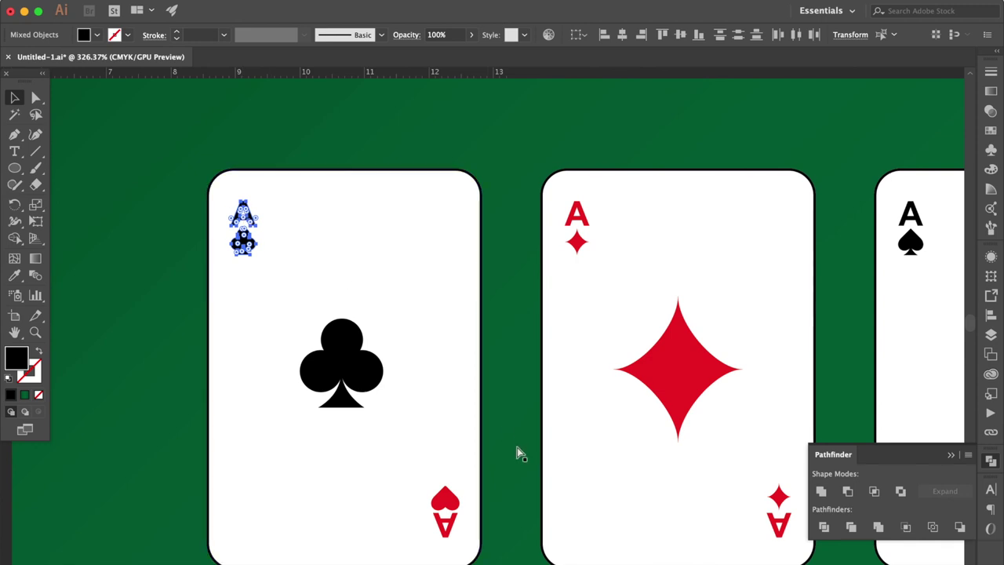
key("ctrl+g")
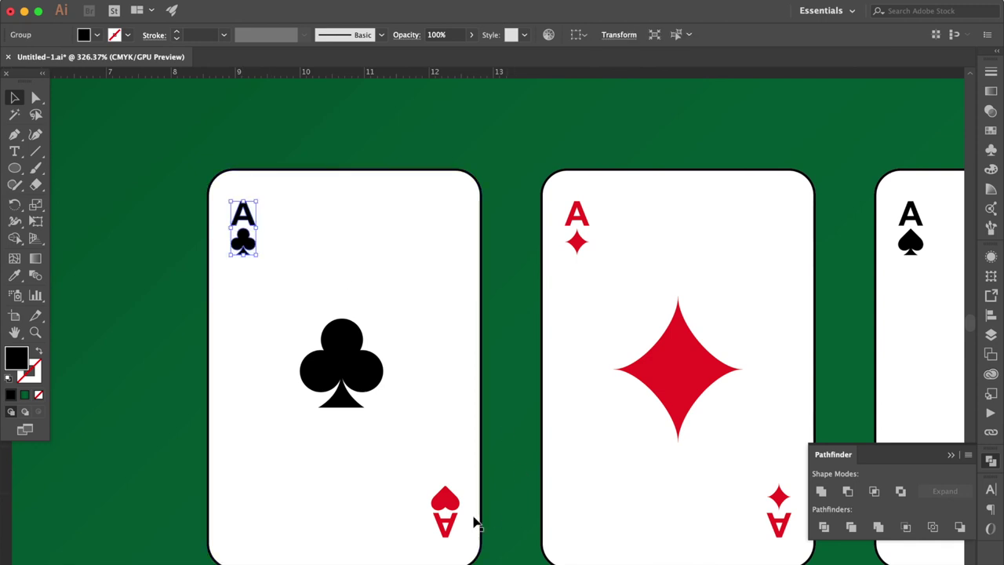
key("ctrl+shift+a")
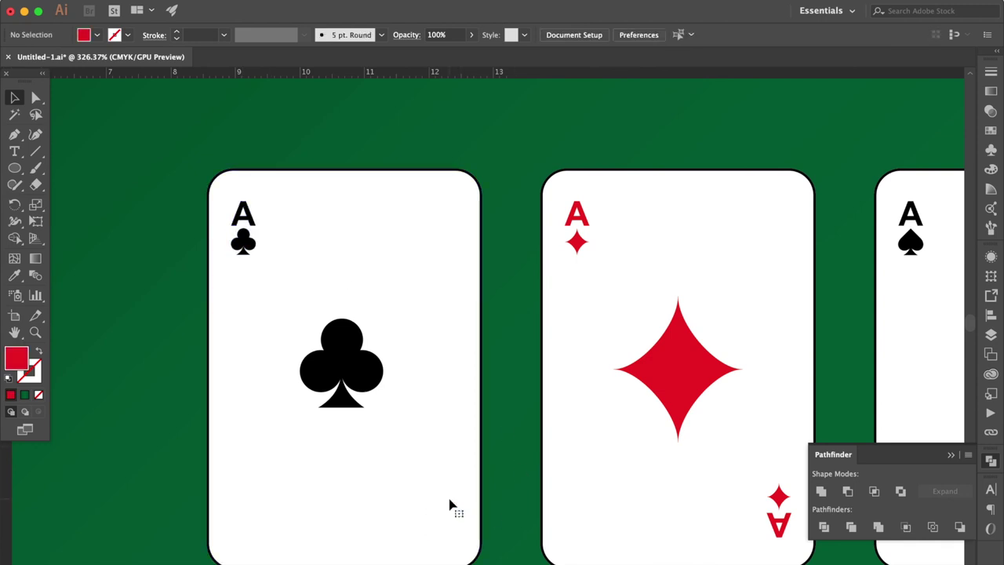
left_click(363, 280)
Step: Copy the card and centre the big club horizontally and vertically on it
left_click_drag(286, 315, 313, 315)
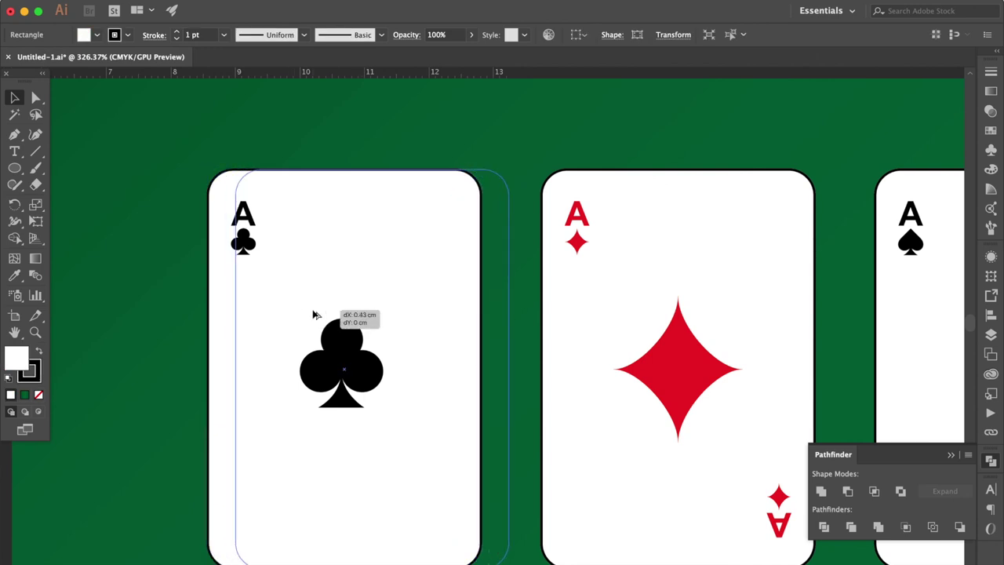
left_click(341, 349, "shift")
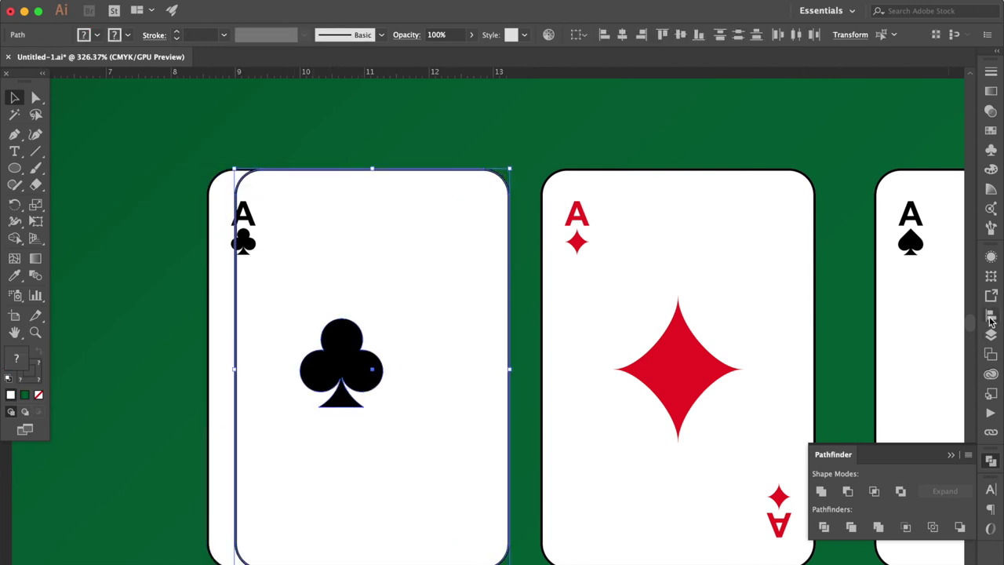
left_click(991, 320)
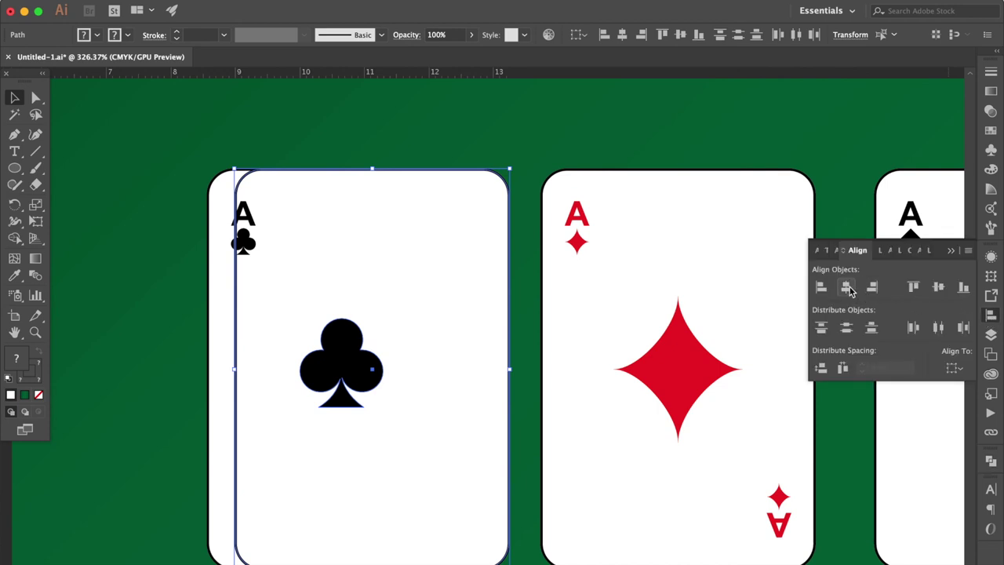
left_click(847, 288)
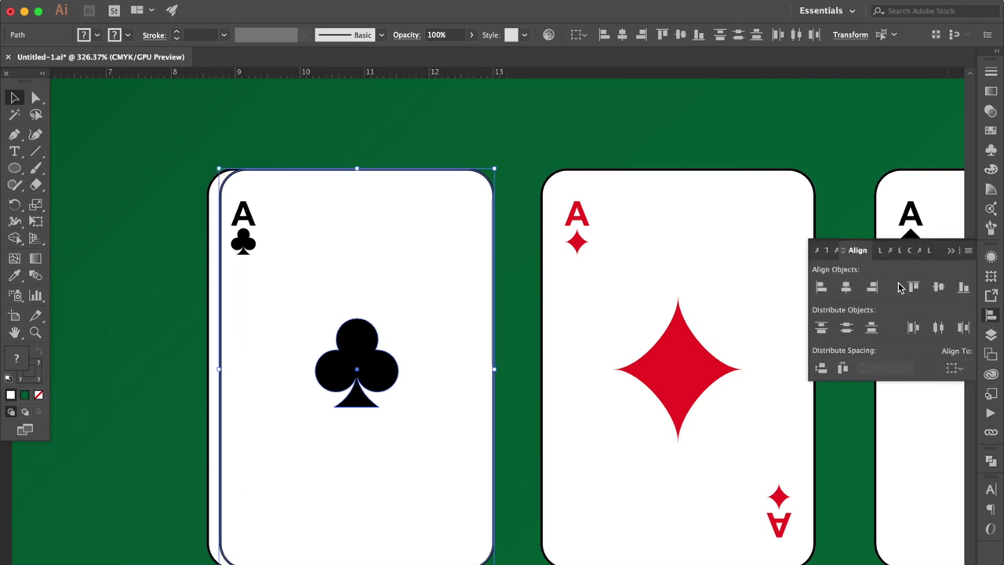
left_click(940, 288)
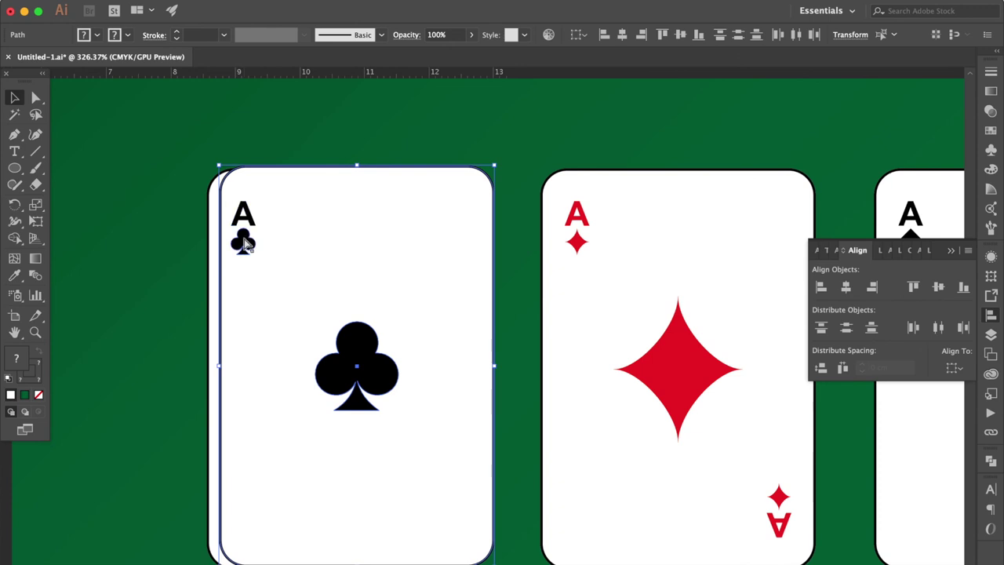
Step: Realign the card copy, then duplicate the card with its corner A and club
key("ctrl+y")
scroll(245, 167, "up", 4)
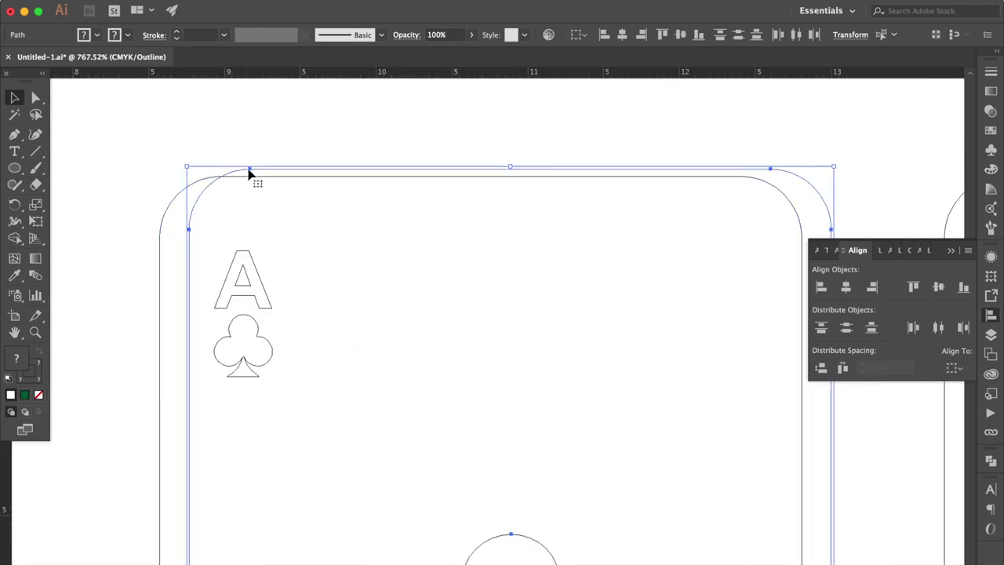
mouse_move(251, 173)
left_mouse_down()
mouse_move(218, 181)
mouse_move(225, 175)
left_mouse_up()
key("ctrl+y")
left_click(264, 141)
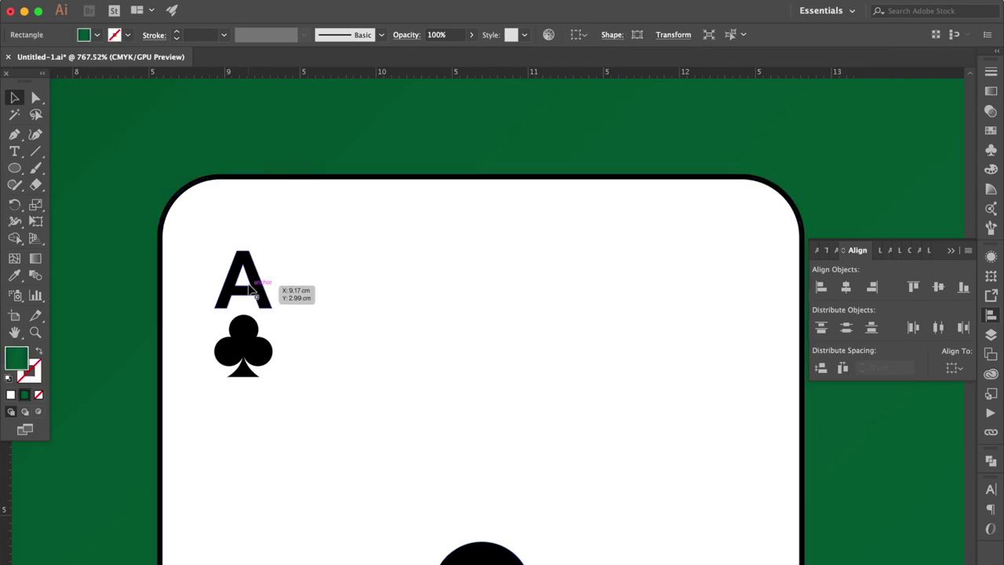
left_click(250, 290)
left_click(290, 236, "shift")
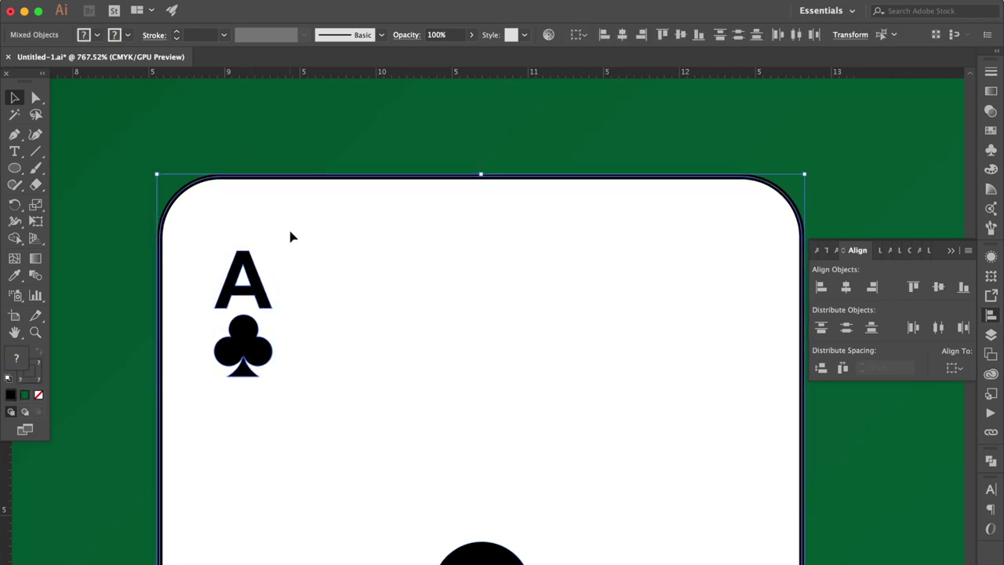
left_click_drag(290, 236, 358, 233)
scroll(285, 293, "down", 3)
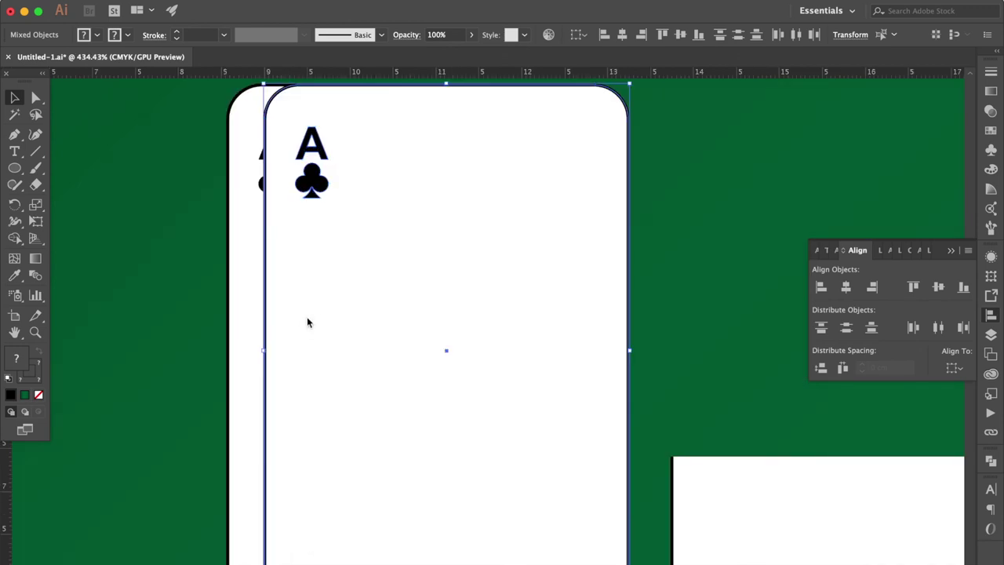
Step: Rotate the copy 180° and snap it onto the original club card
right_click(307, 322)
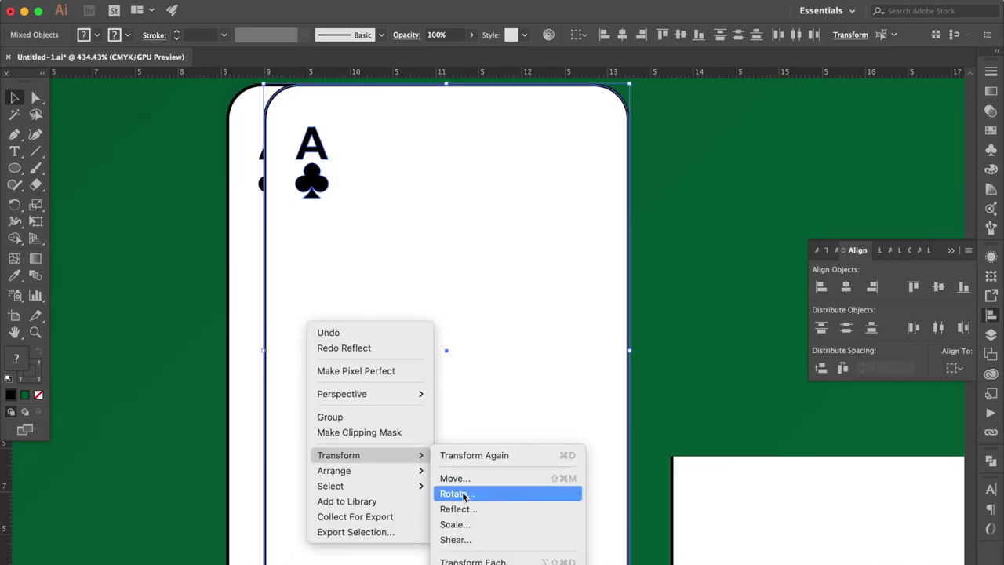
left_click(464, 494)
key("Return")
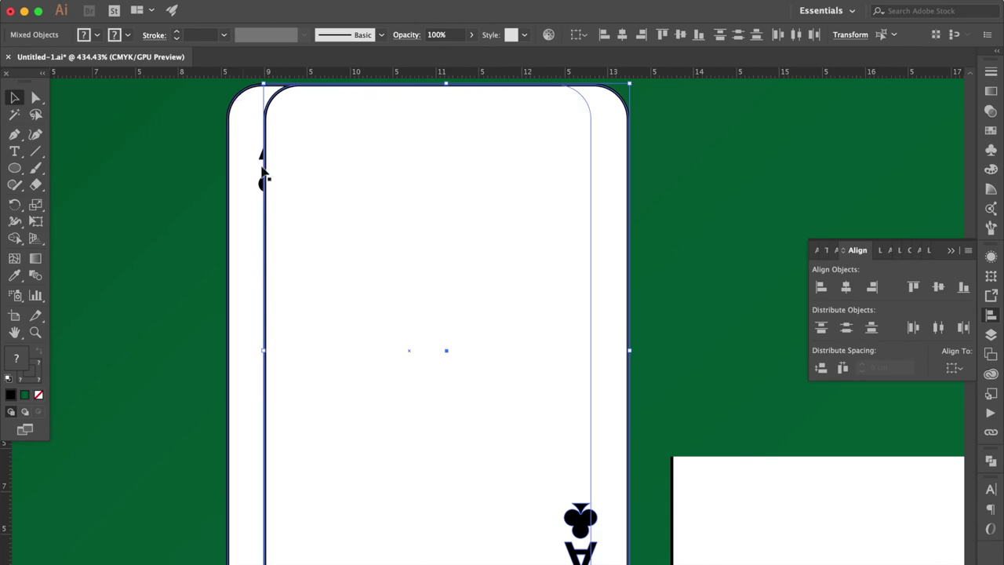
key("super+y")
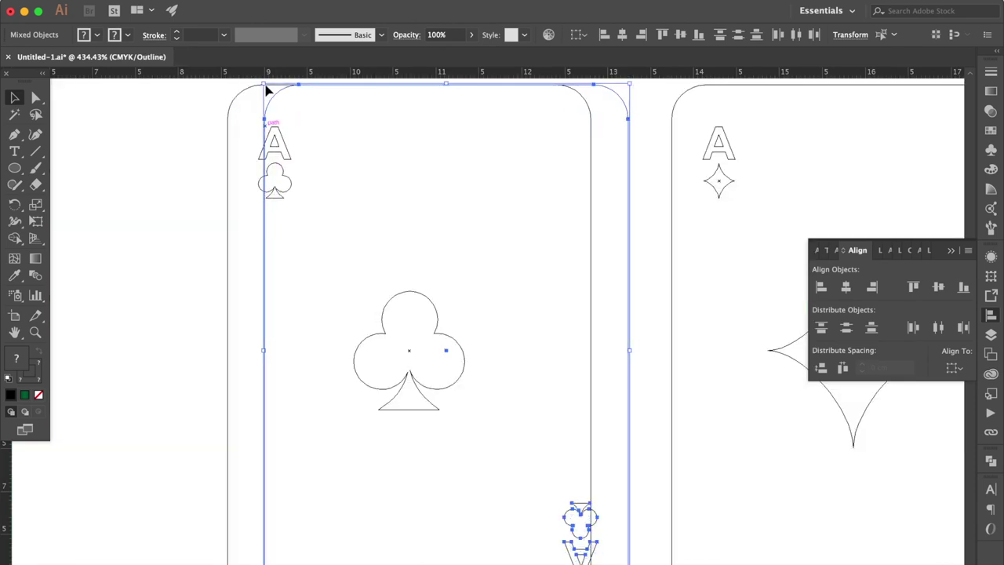
left_click_drag(266, 118, 228, 119)
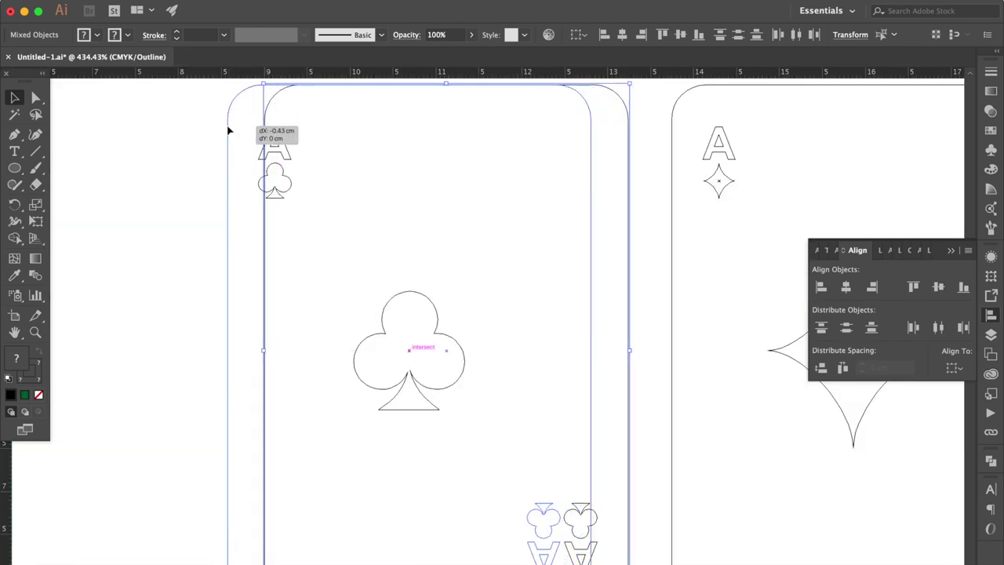
key("super+y")
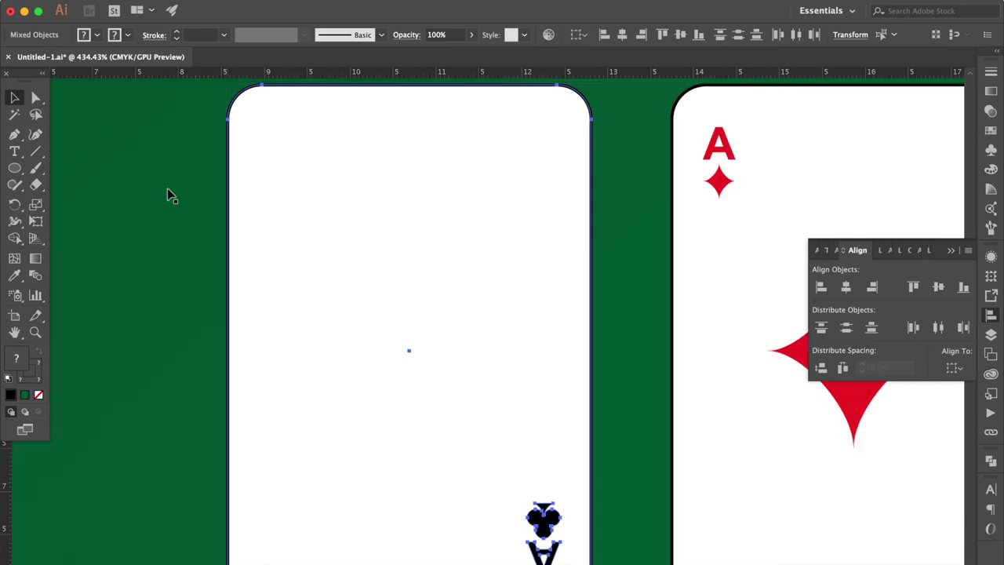
Step: Deselect everything and fit the whole artboard showing all four aces
left_click(162, 189)
key("super+shift+a")
left_click(365, 182)
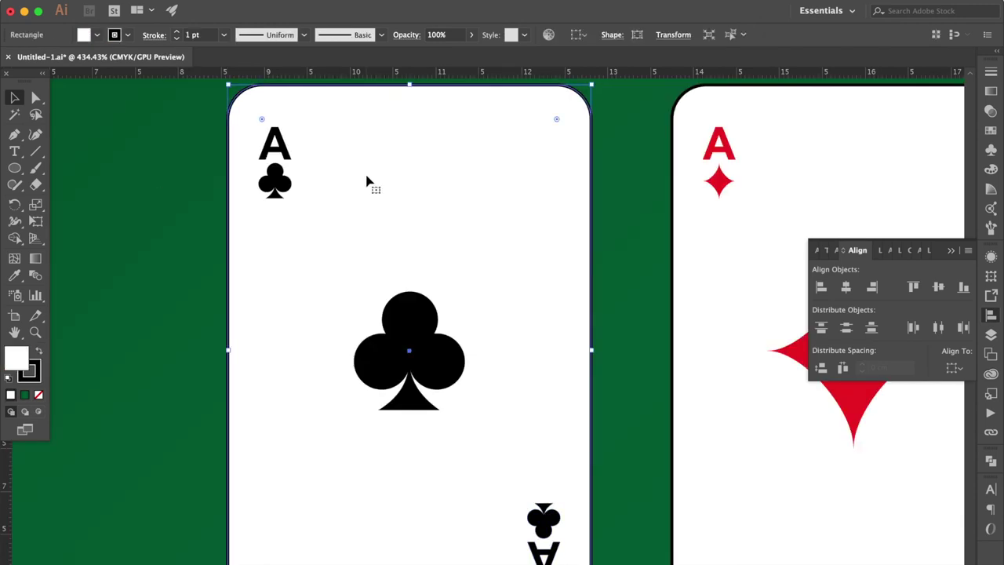
key("super+shift+a")
key("super+0")
key("super+0")
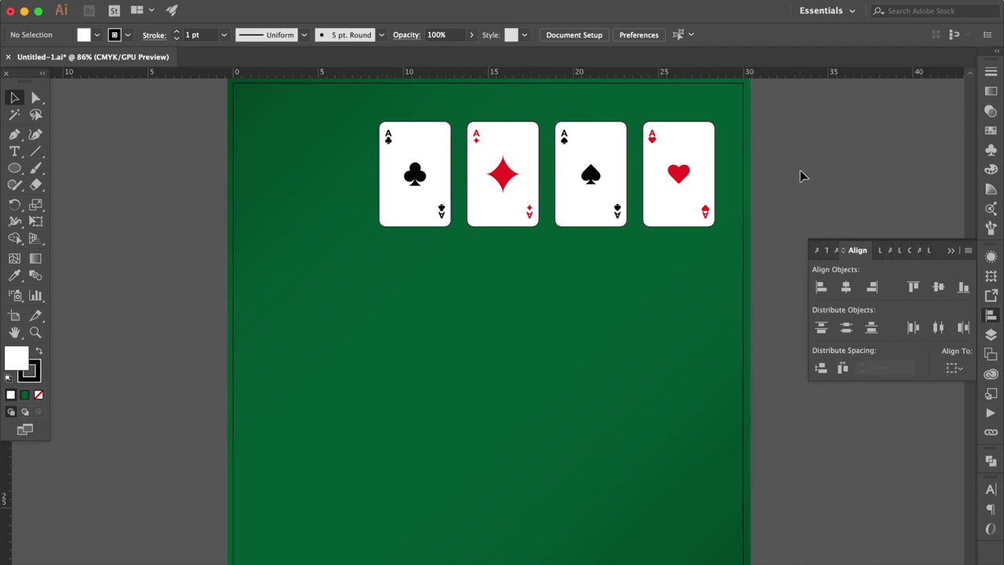
left_click(953, 252)
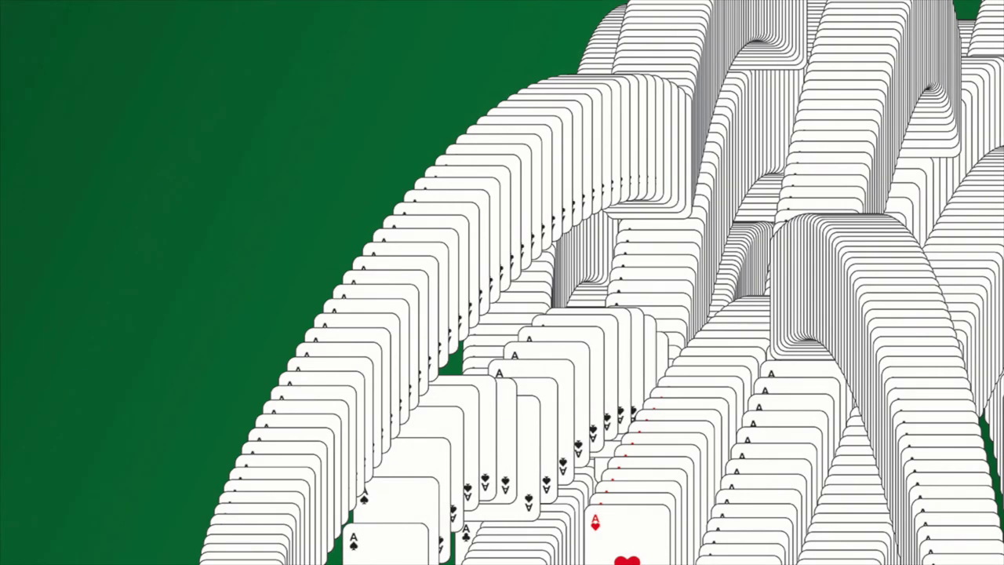